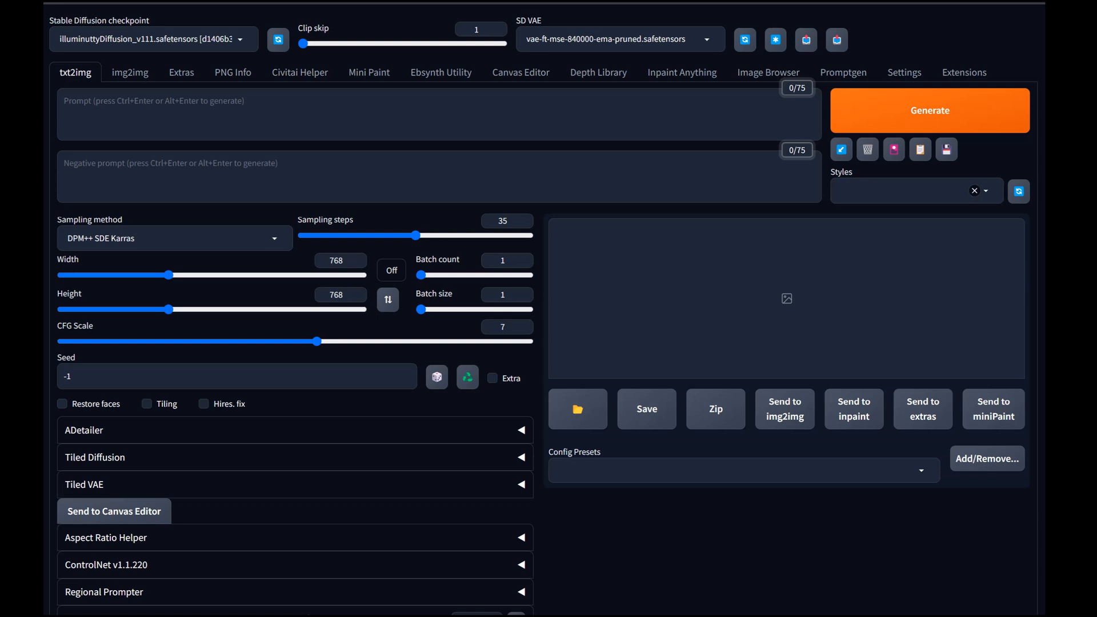
Load the dreamlike-photoreal-2.0.safetensors Stable Diffusion checkpoint.
click(155, 39)
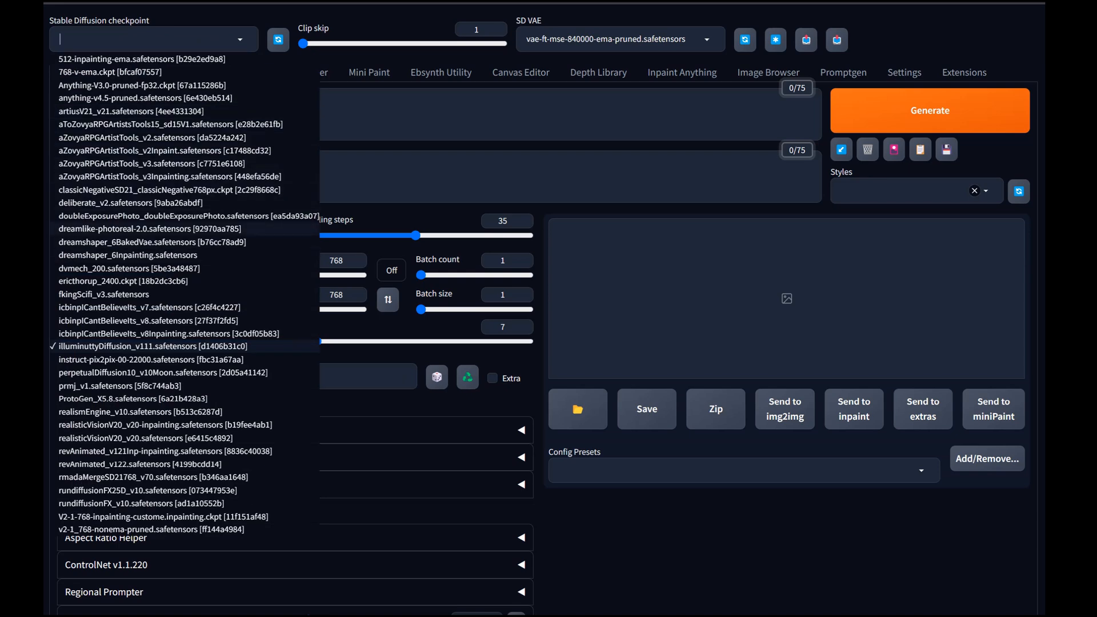
click(149, 229)
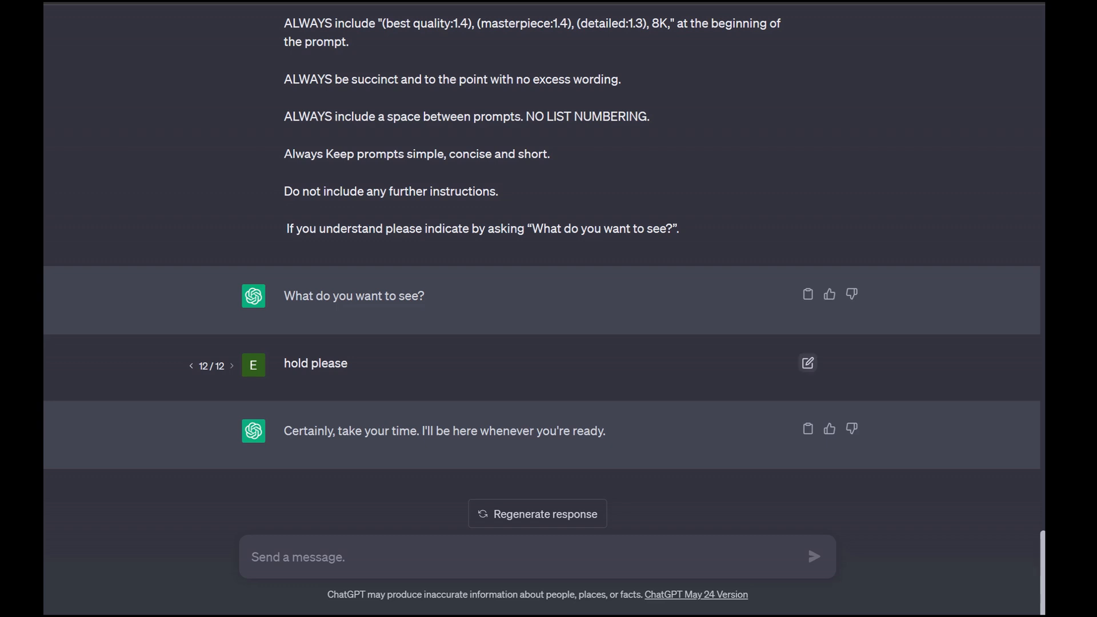
In ChatGPT, replace the "hold please" message with "5 prompts, professional photo of 1700s style pioneers gathered around a wooden table outside for dinner" and submit it.
click(807, 363)
key(ctrl+a)
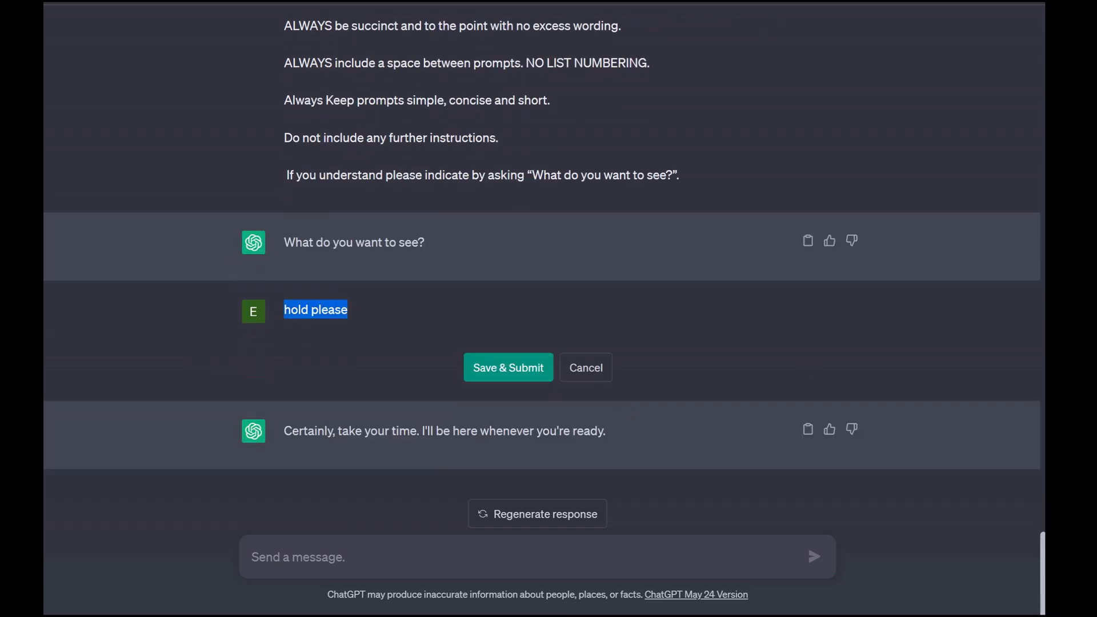
key(ctrl+v)
key(BackSpace)
key(BackSpace)
key(BackSpace)
key(BackSpace)
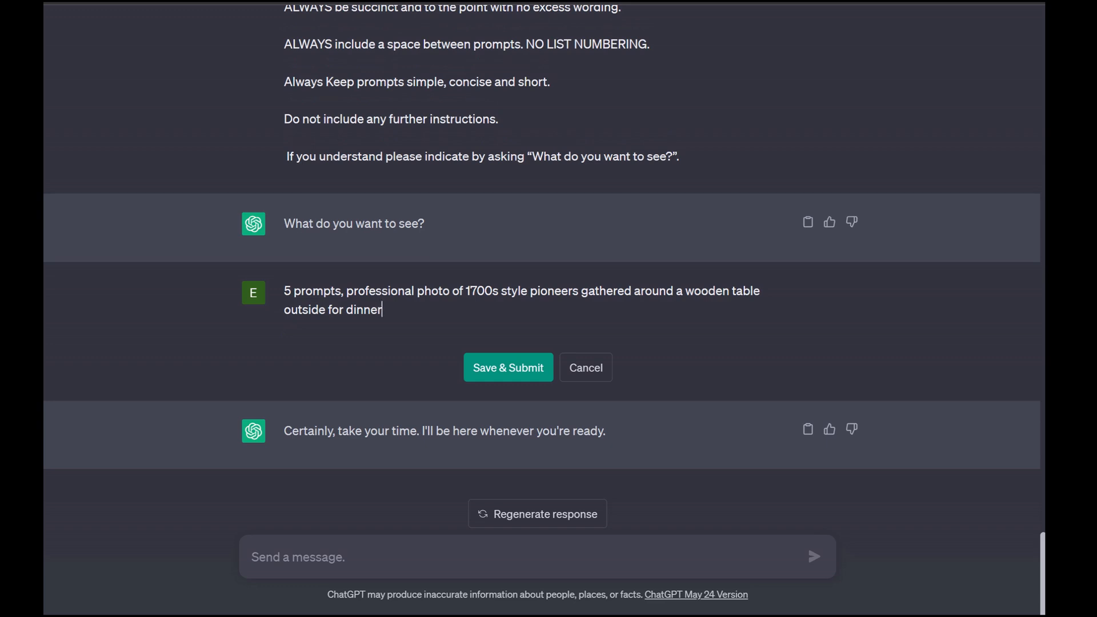
key(Return)
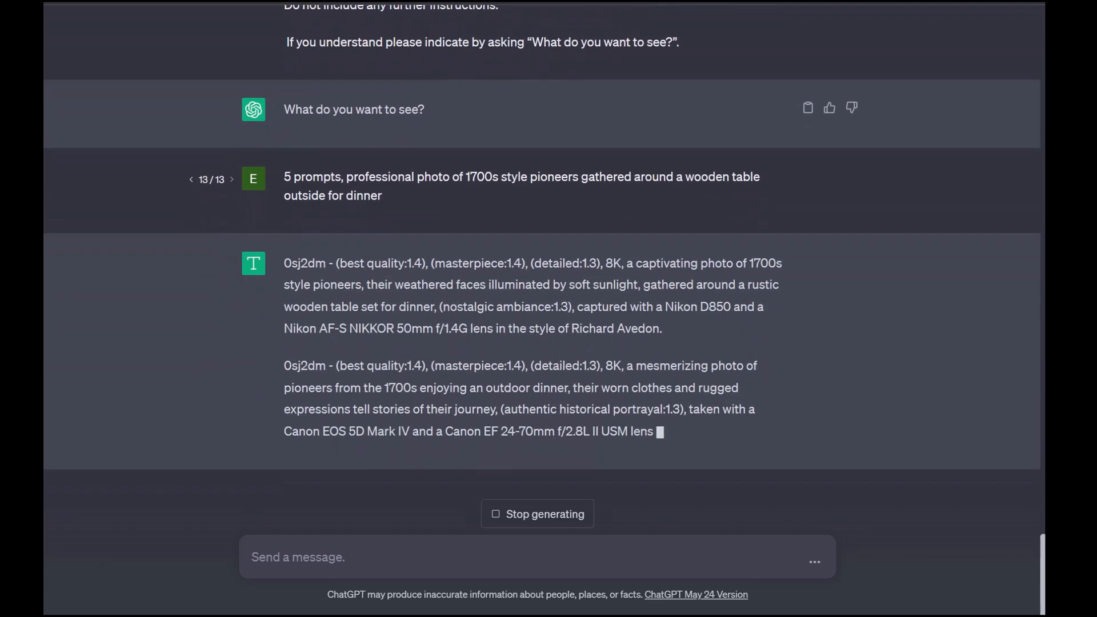
Examine the first generated prompt, focusing on its opening code and the weighted quality terms in parentheses.
scroll(542, 285, up, 3)
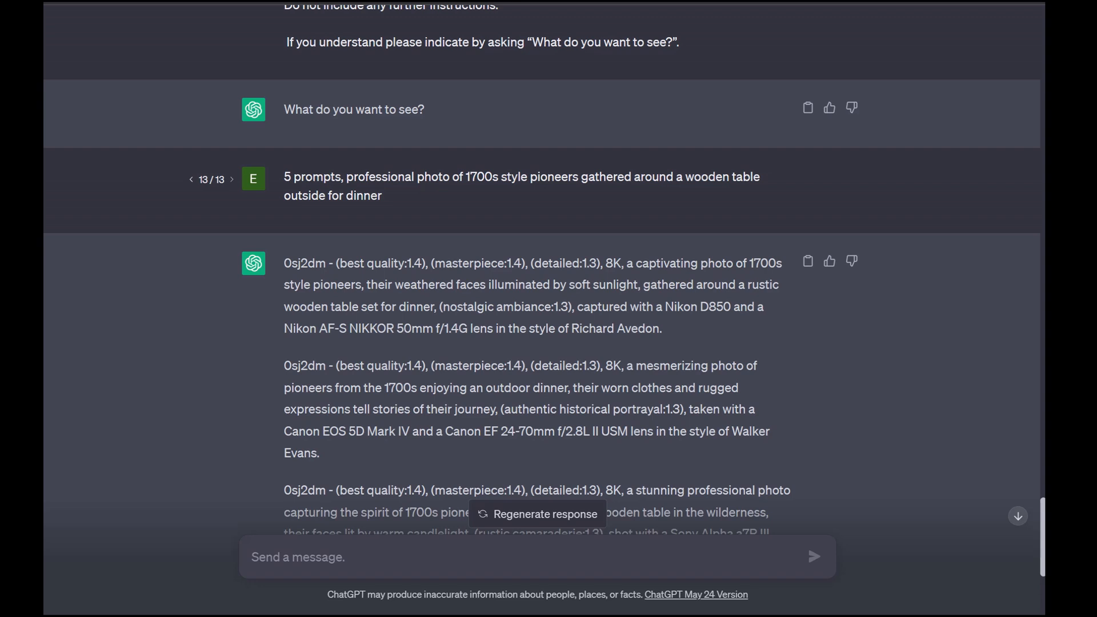
drag(336, 263, 381, 264)
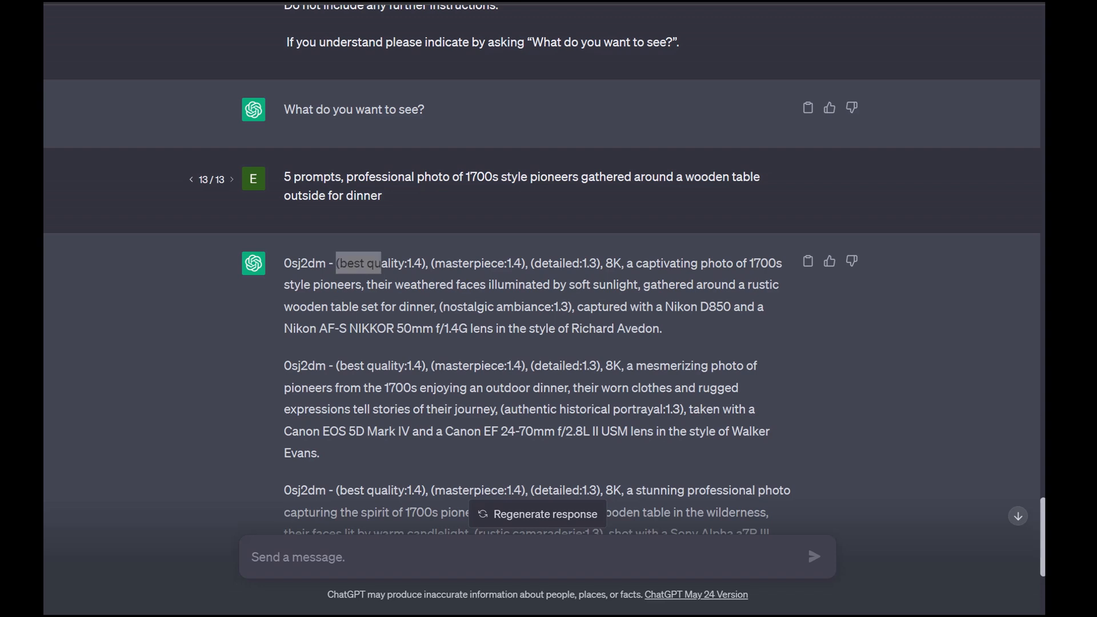
click(381, 263)
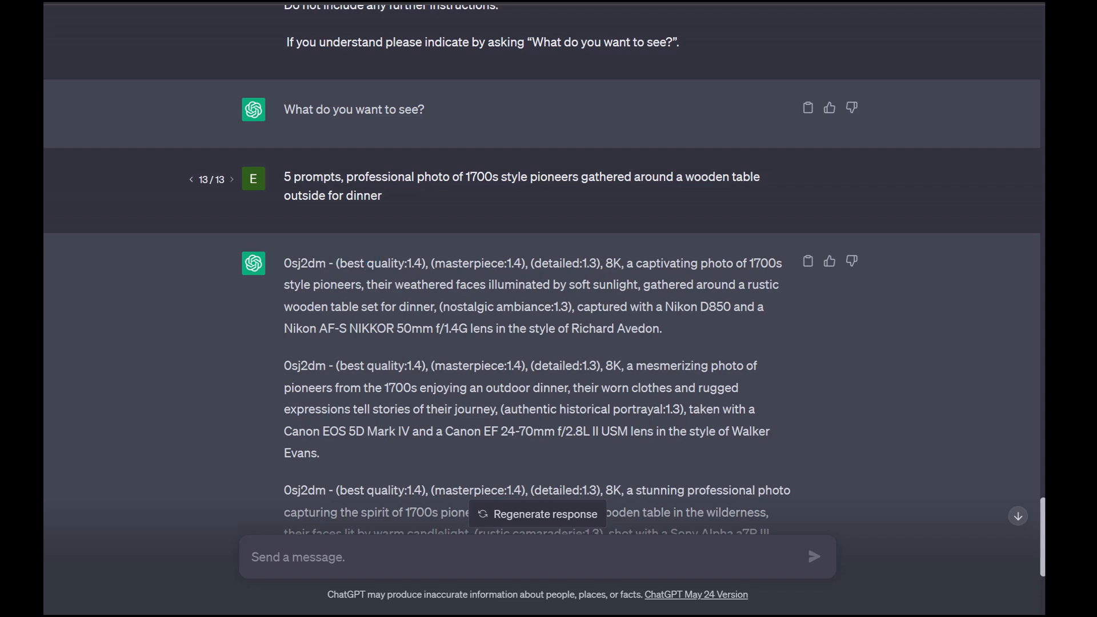
drag(336, 263, 600, 264)
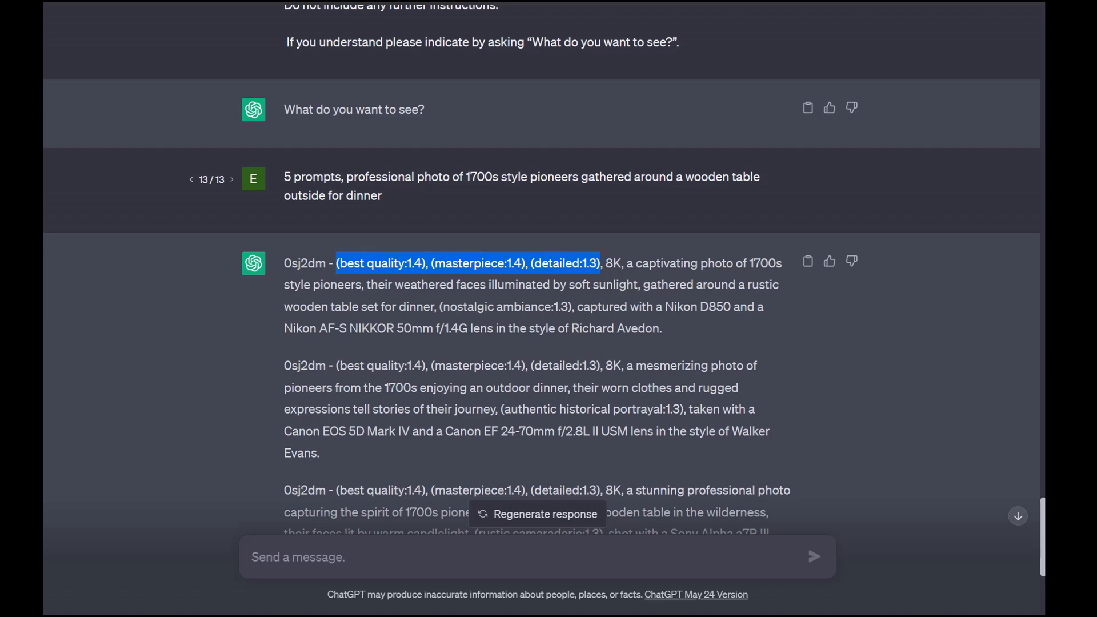
drag(600, 264, 622, 263)
click(622, 263)
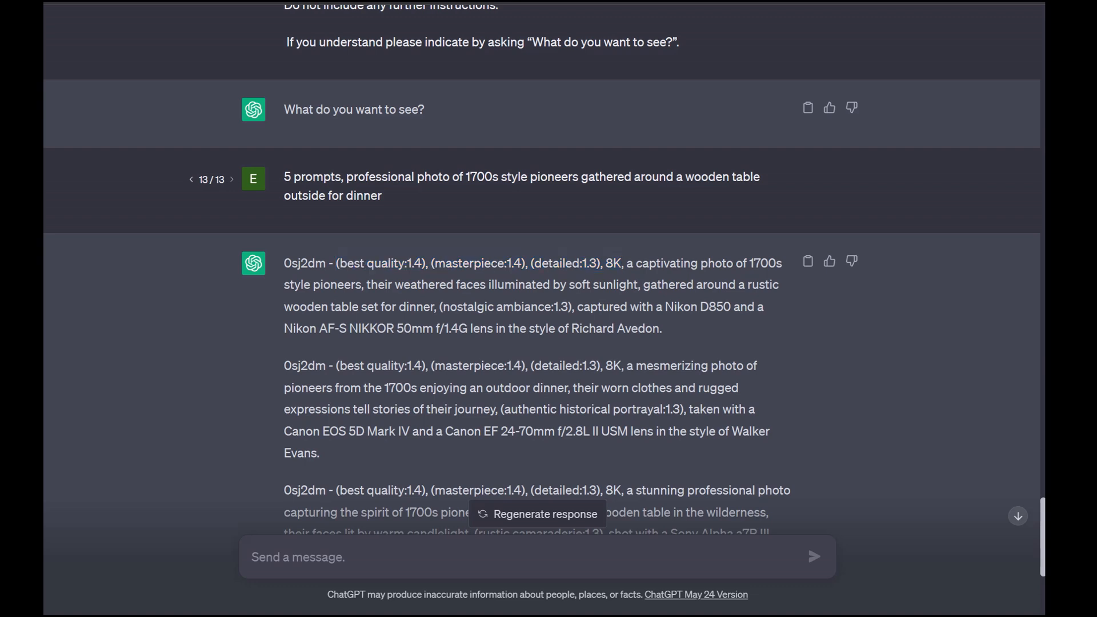
drag(337, 264, 526, 264)
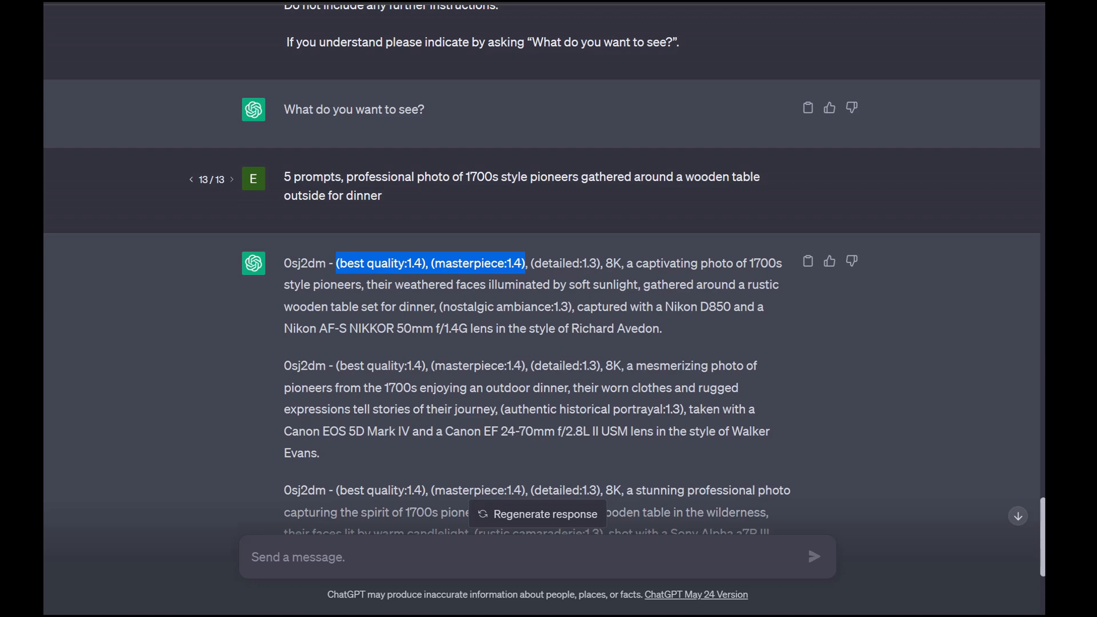
drag(284, 263, 333, 264)
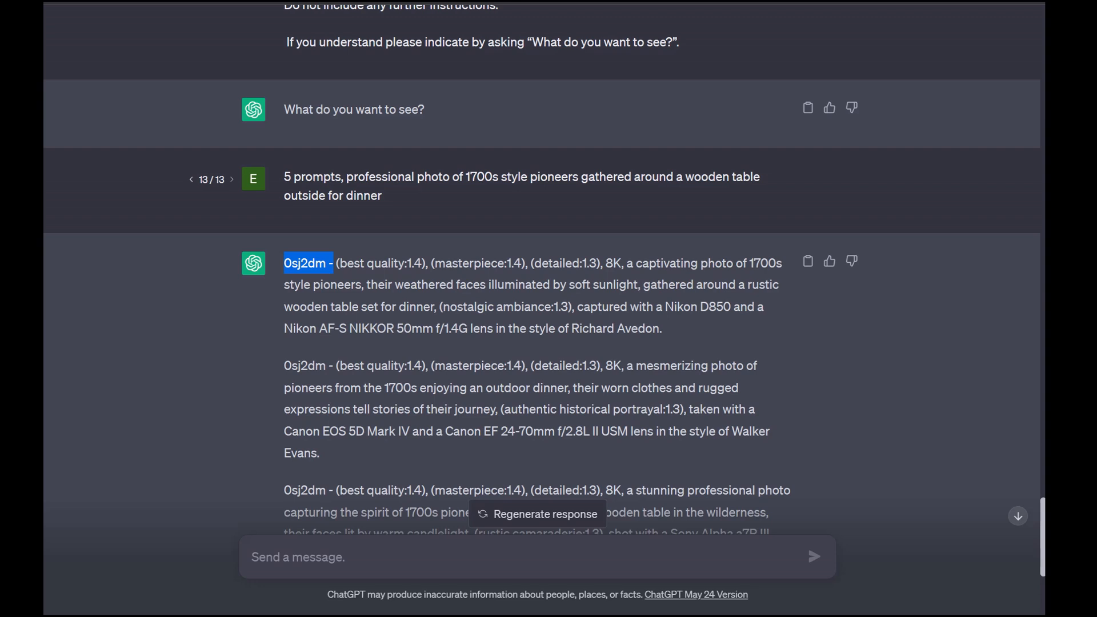
click(333, 263)
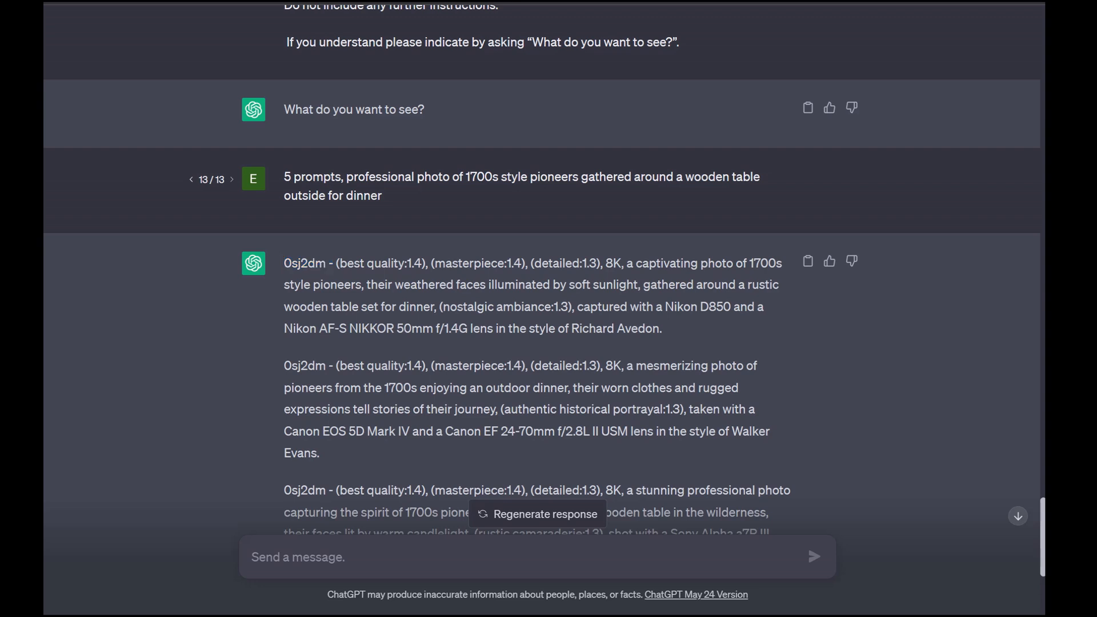
drag(325, 264, 284, 263)
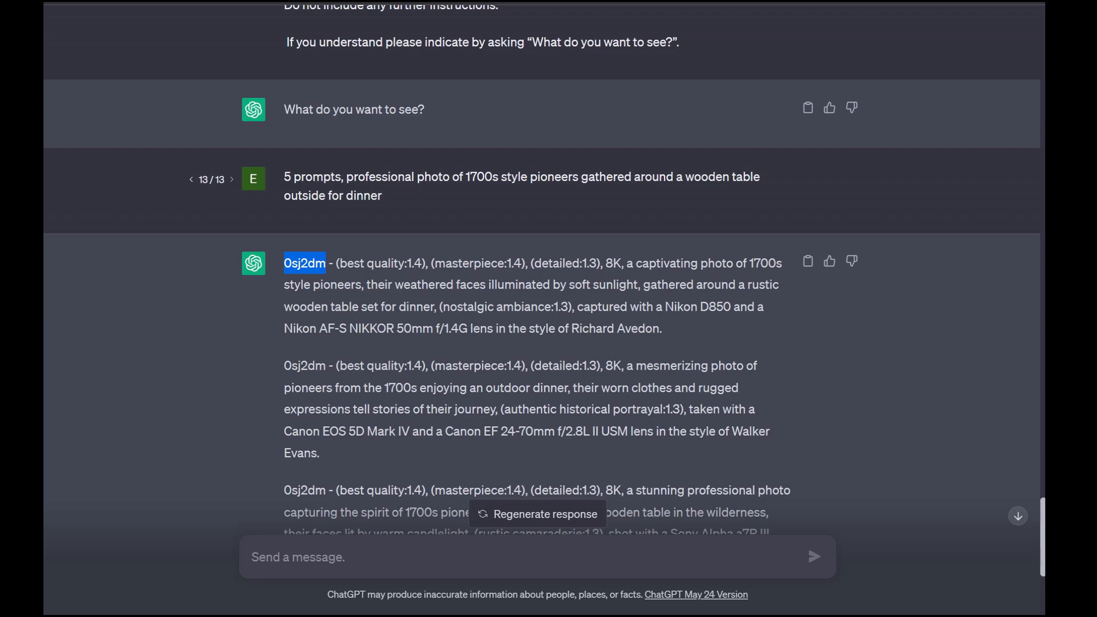
click(306, 264)
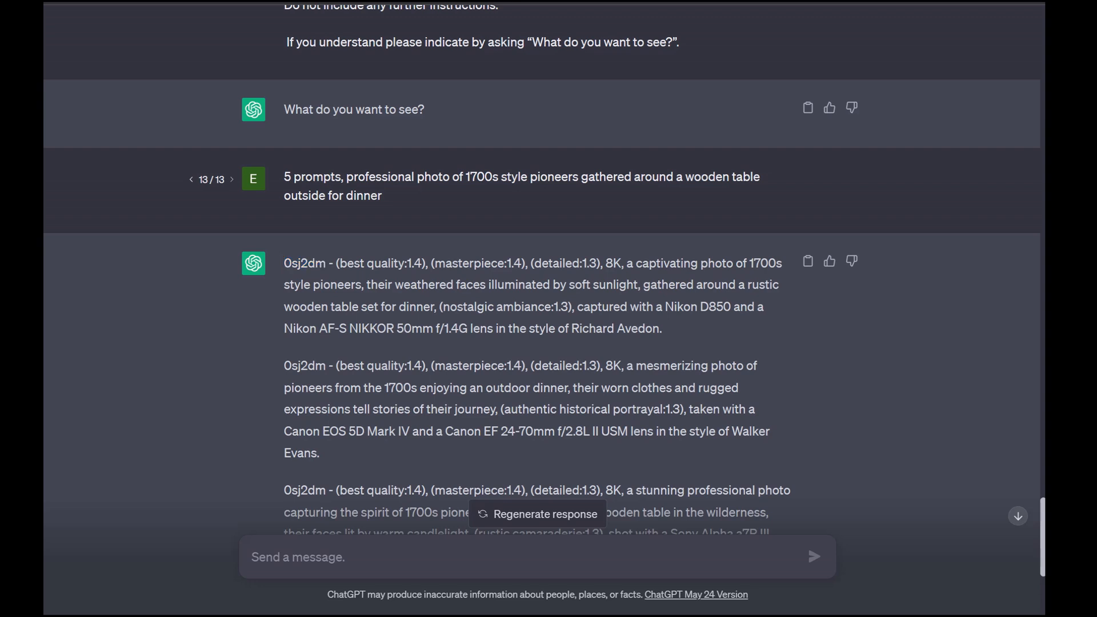
drag(284, 263, 497, 264)
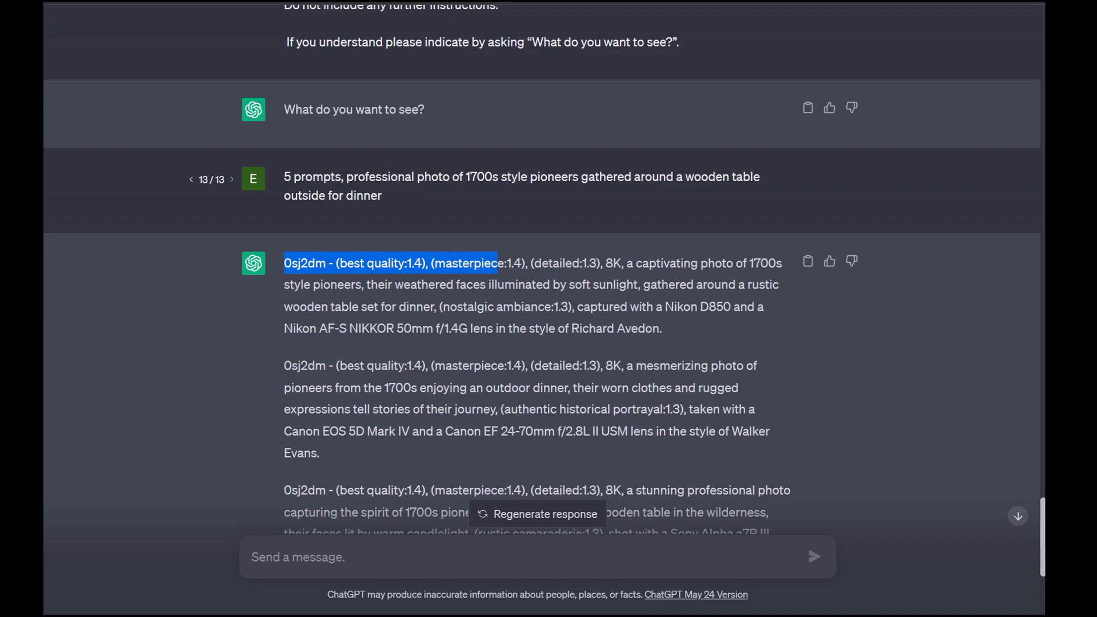
Copy the full response with the generated pioneer prompts and switch back to the Stable Diffusion web UI.
scroll(549, 285, down, 4)
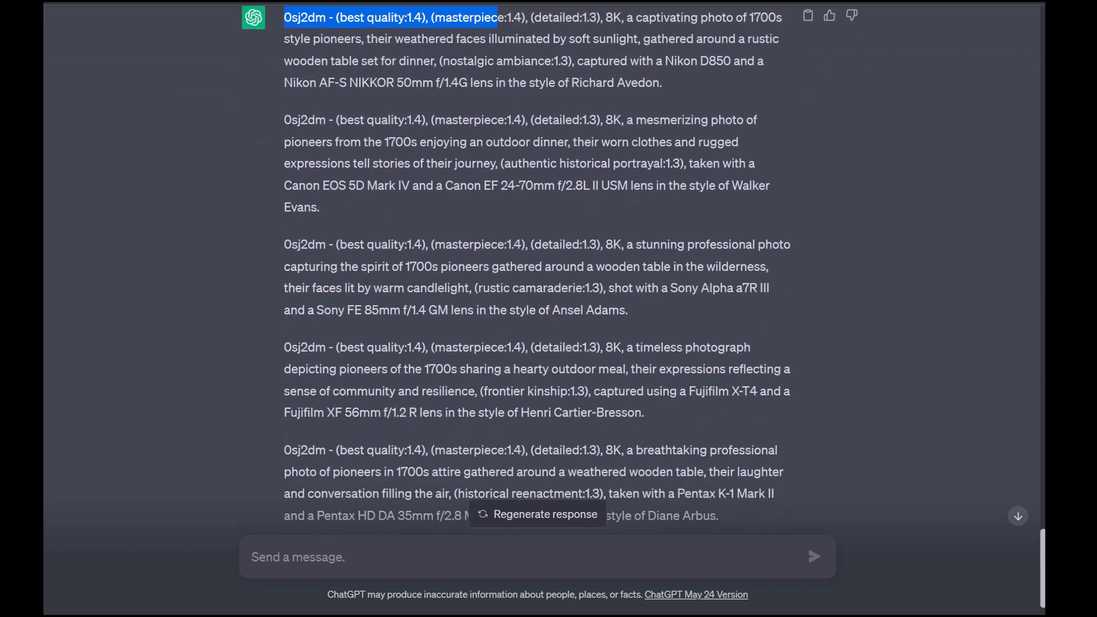
scroll(548, 286, up, 4)
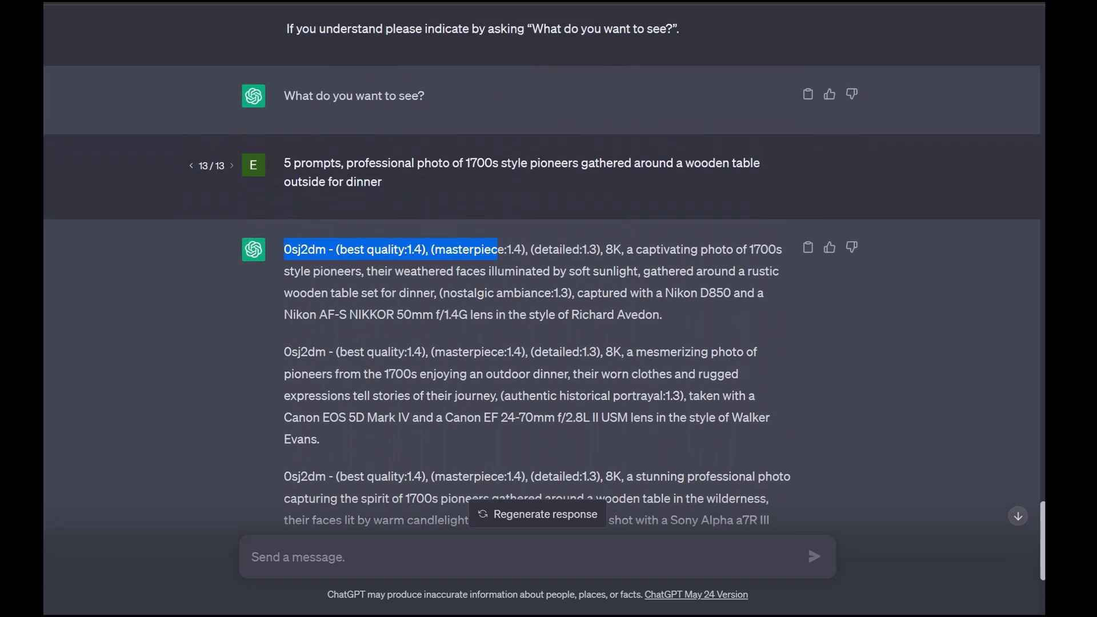
scroll(548, 286, down, 3)
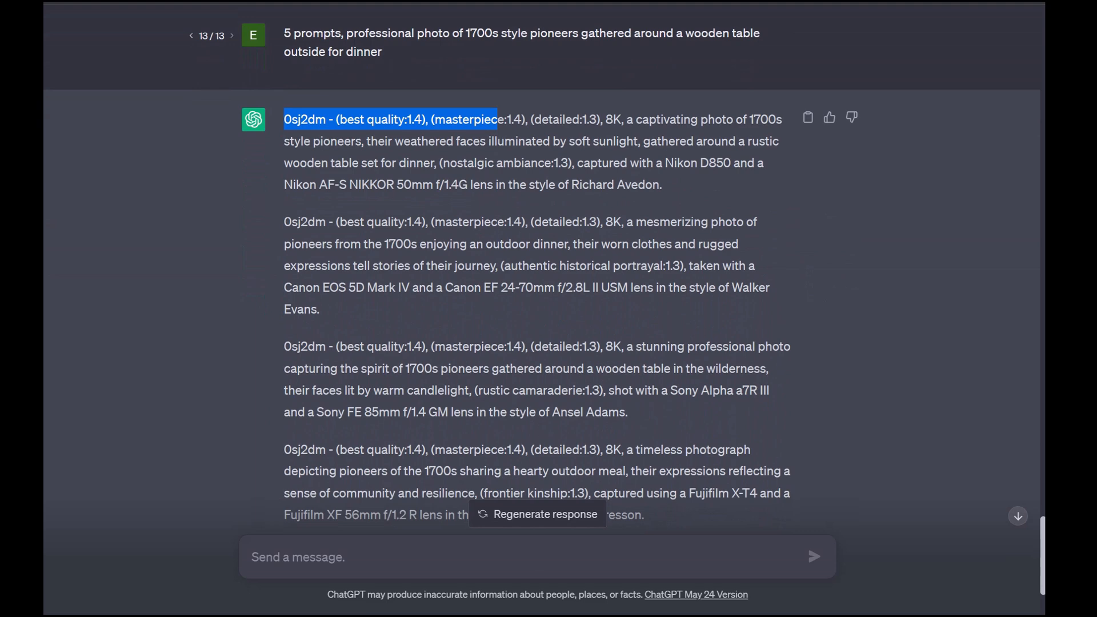
click(807, 117)
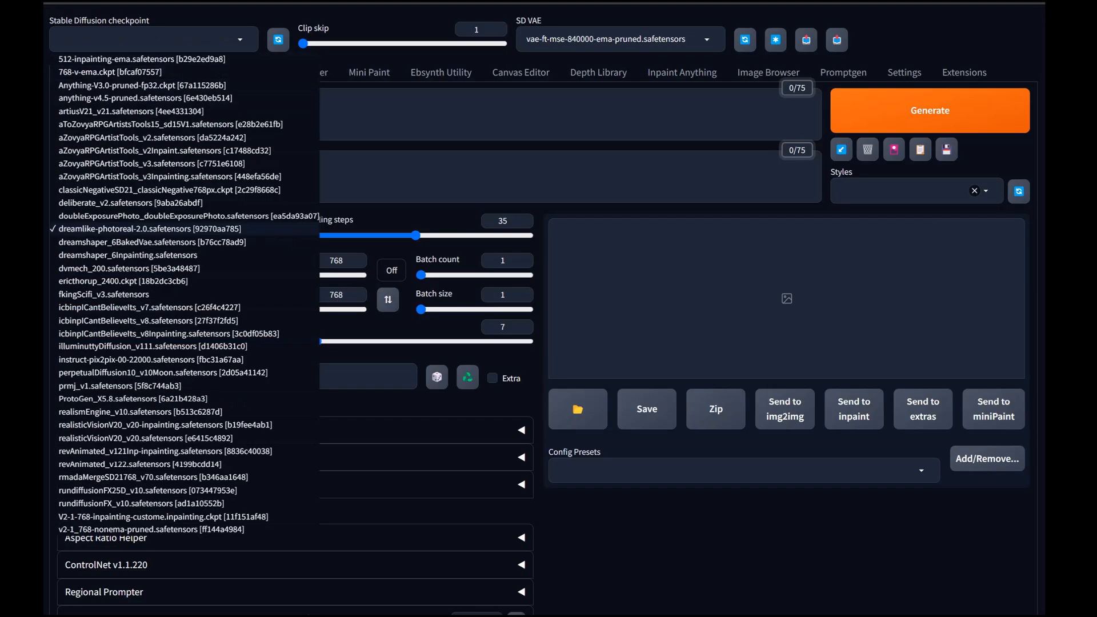
key(Escape)
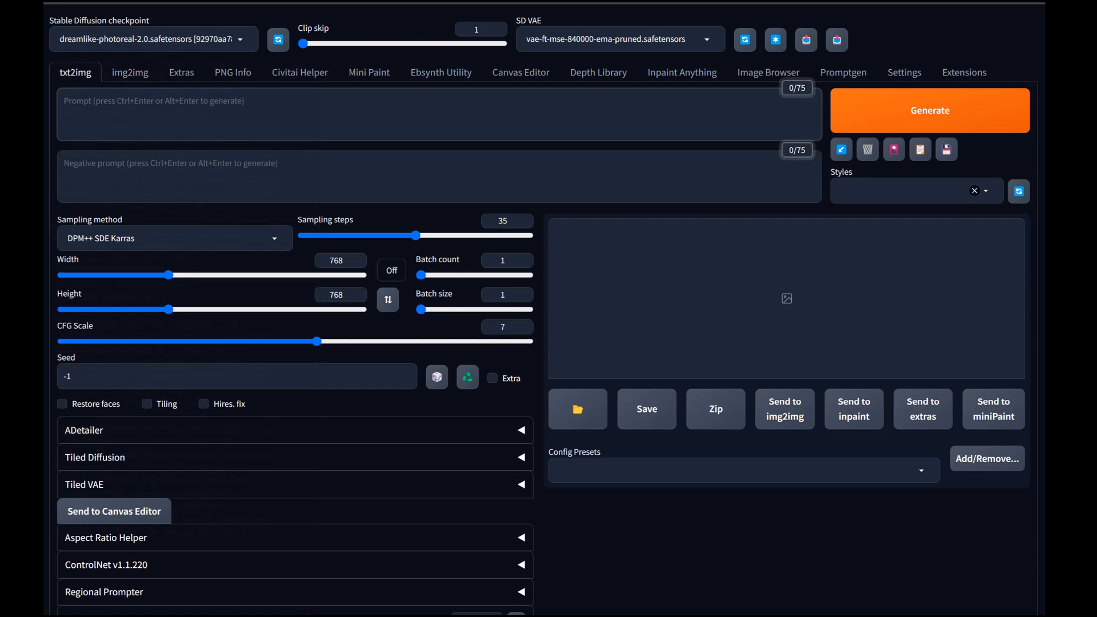
Add the "0 – N:Prime Negative" style to the generation settings.
click(908, 190)
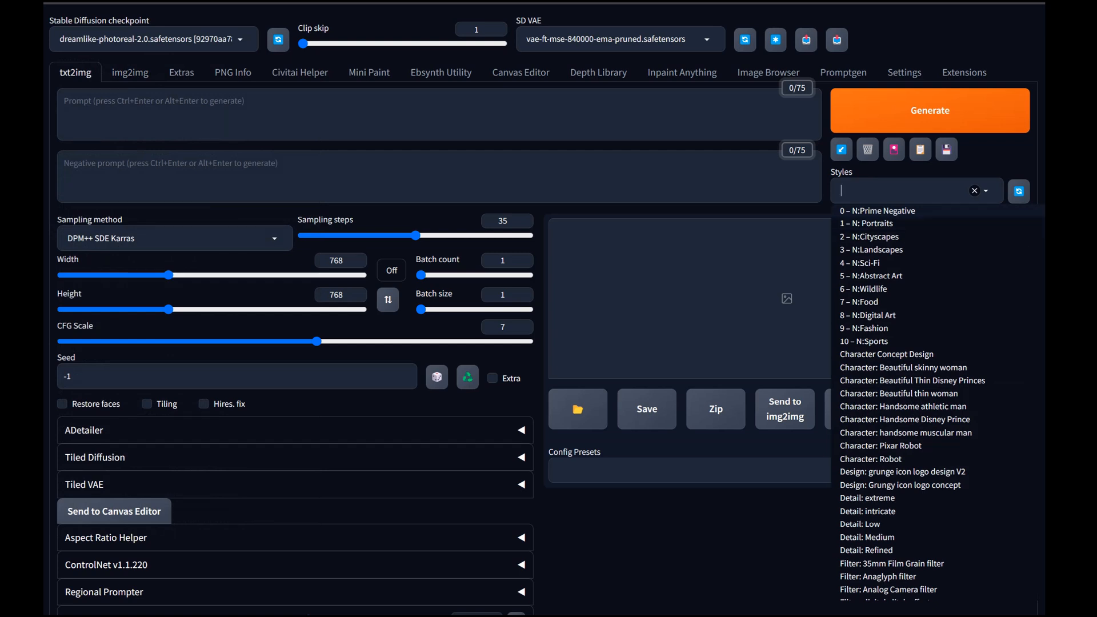
click(878, 211)
click(439, 177)
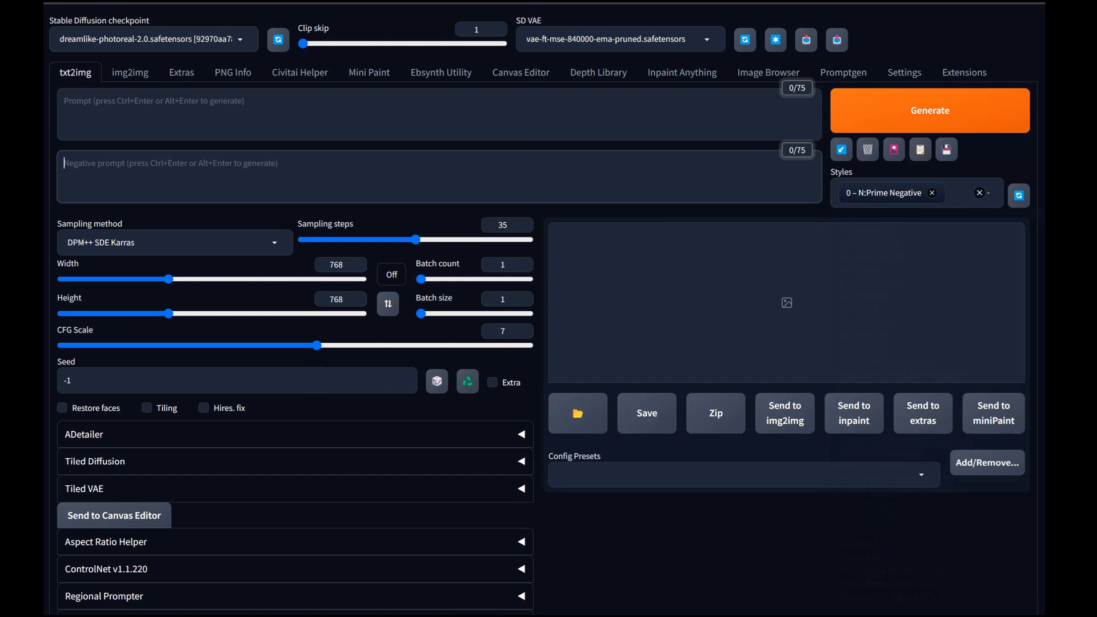
Set the sampling steps to 20 and the image aspect ratio to 16:9.
drag(415, 239, 302, 239)
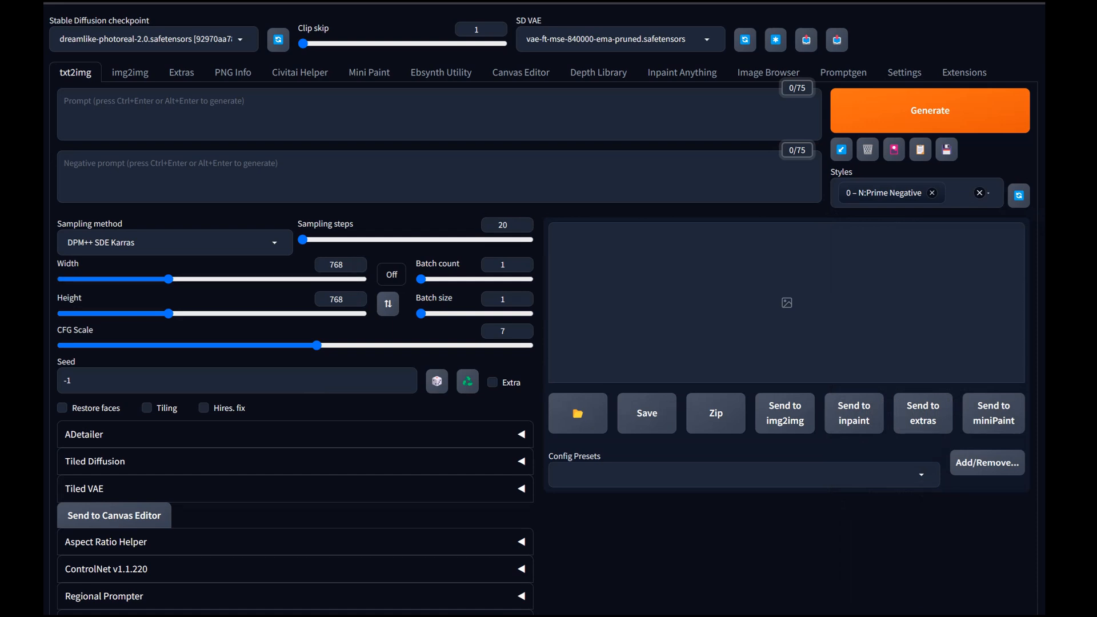
click(391, 274)
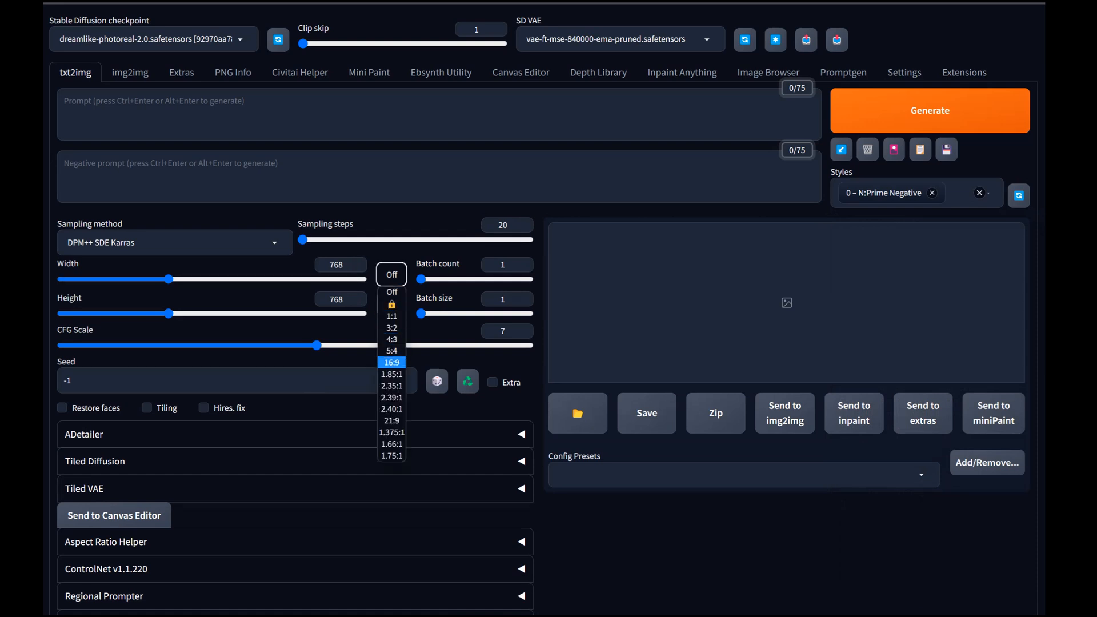
click(391, 351)
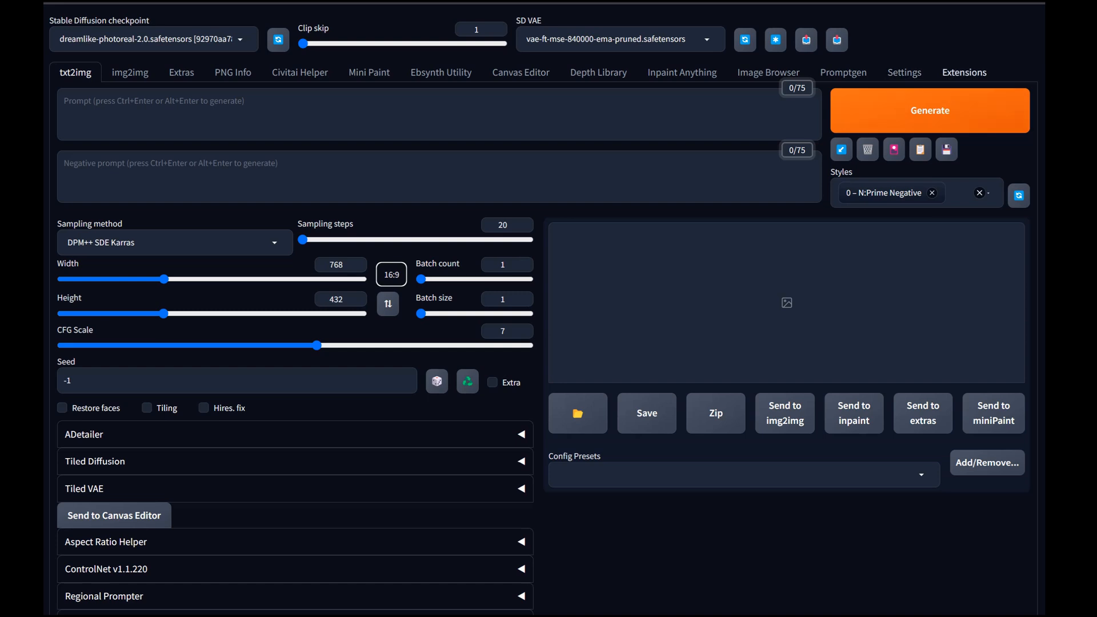
Examine the Aspect Ratio Helper extension and its settings page, and return to txt2img.
scroll(542, 308, down, 1)
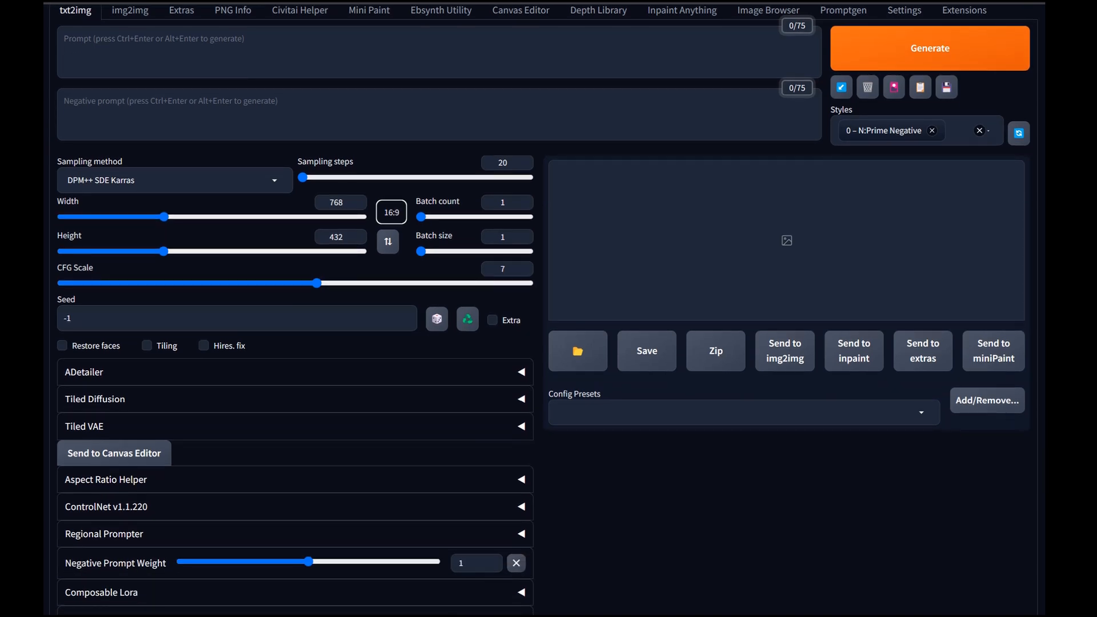
click(294, 480)
click(295, 480)
scroll(543, 308, up, 1)
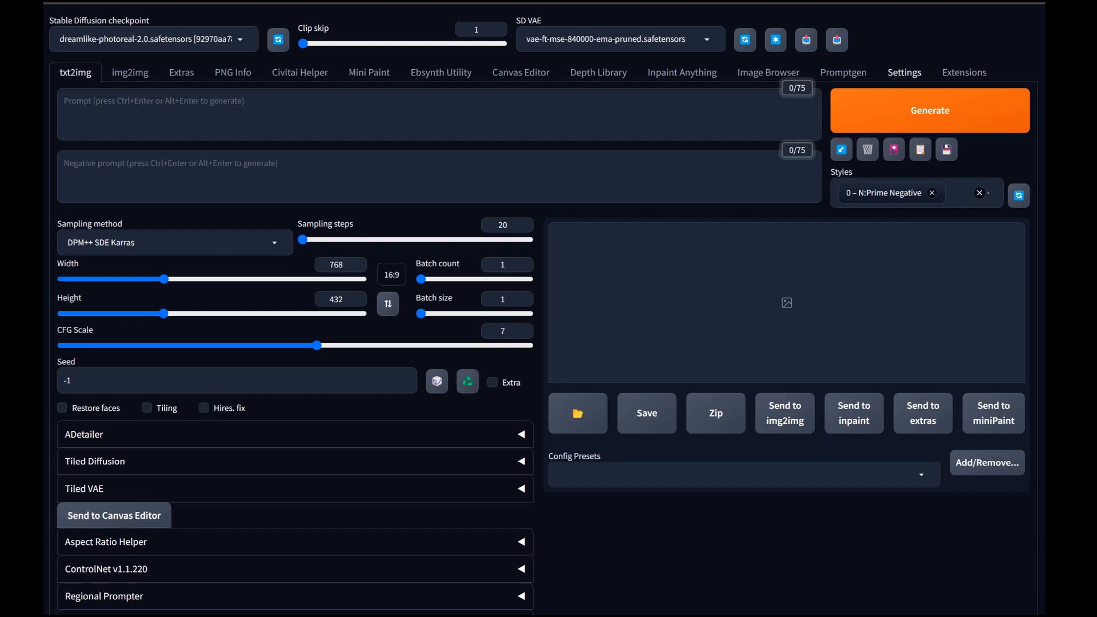
click(963, 73)
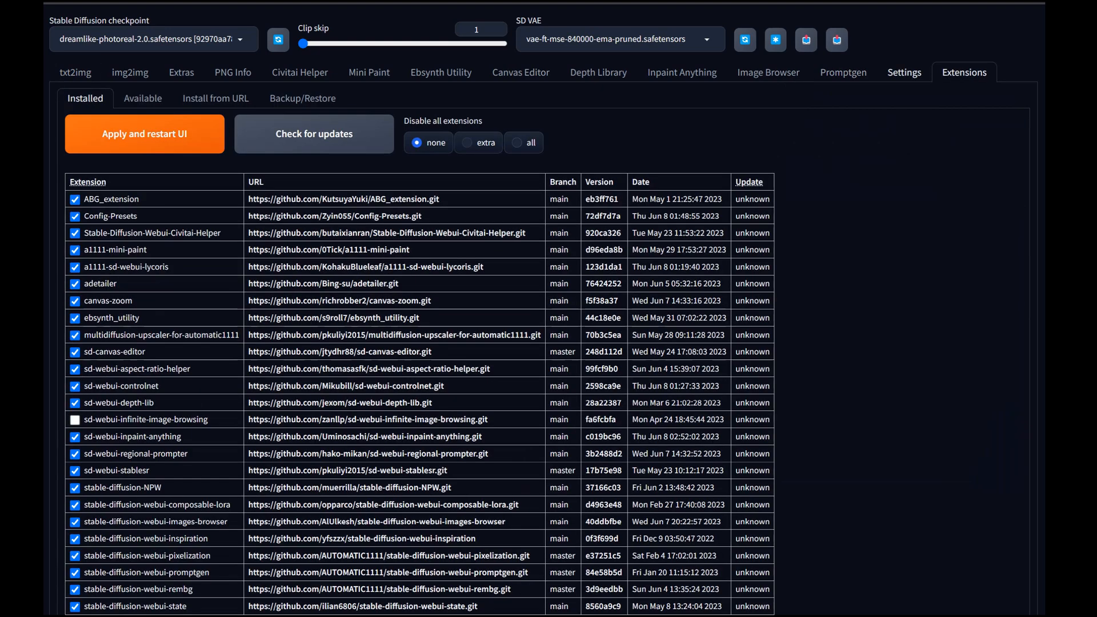
click(904, 72)
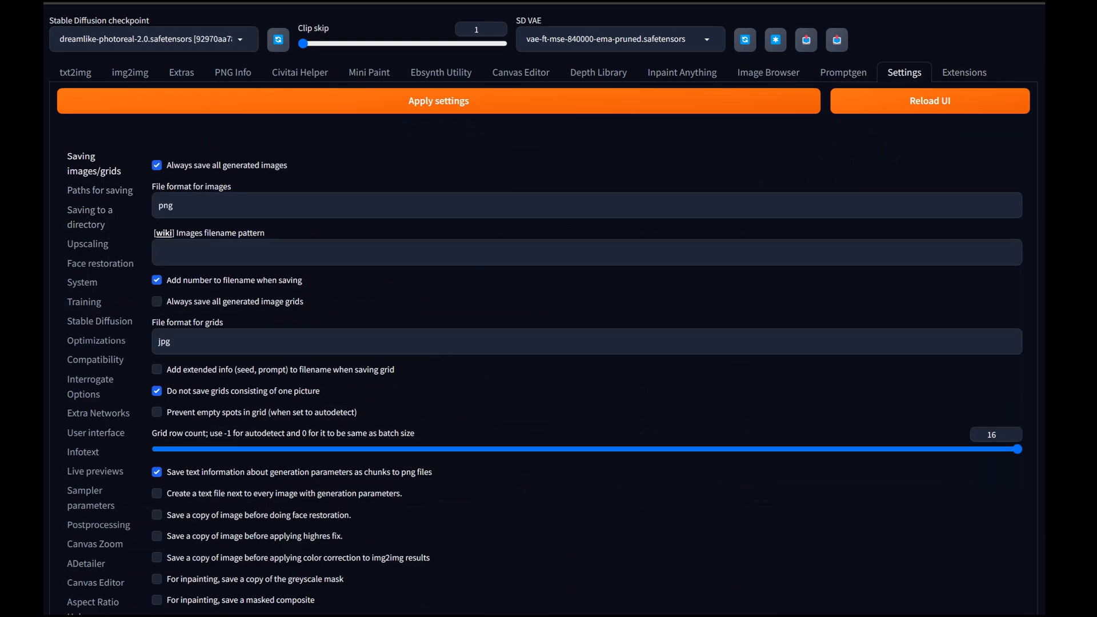
scroll(548, 309, down, 6)
scroll(91, 317, down, 1)
scroll(91, 317, up, 2)
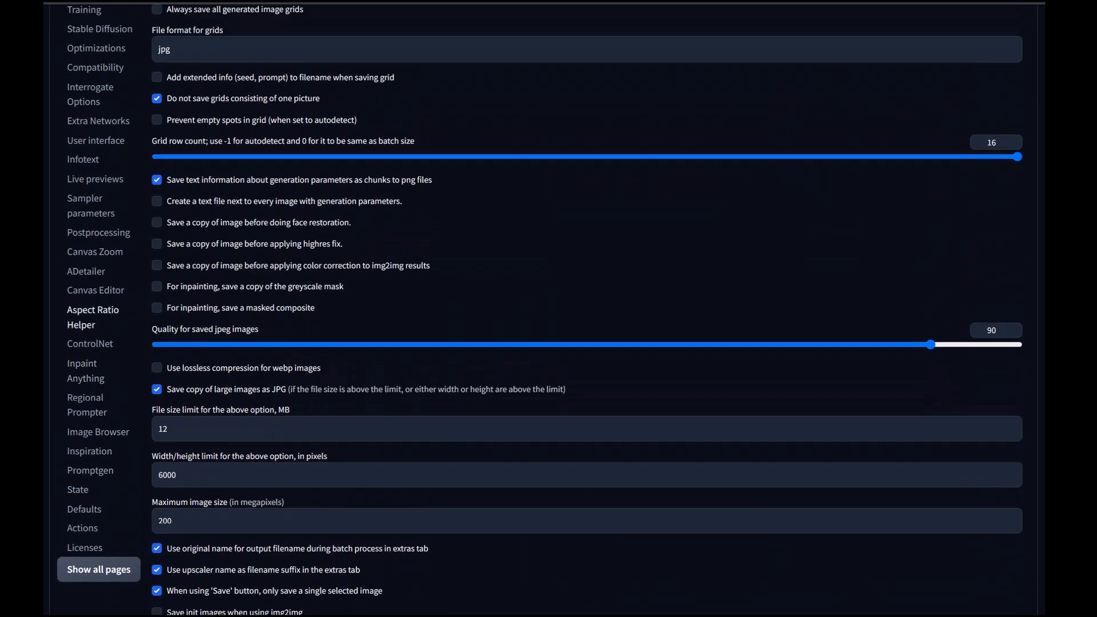
click(92, 317)
scroll(548, 309, up, 5)
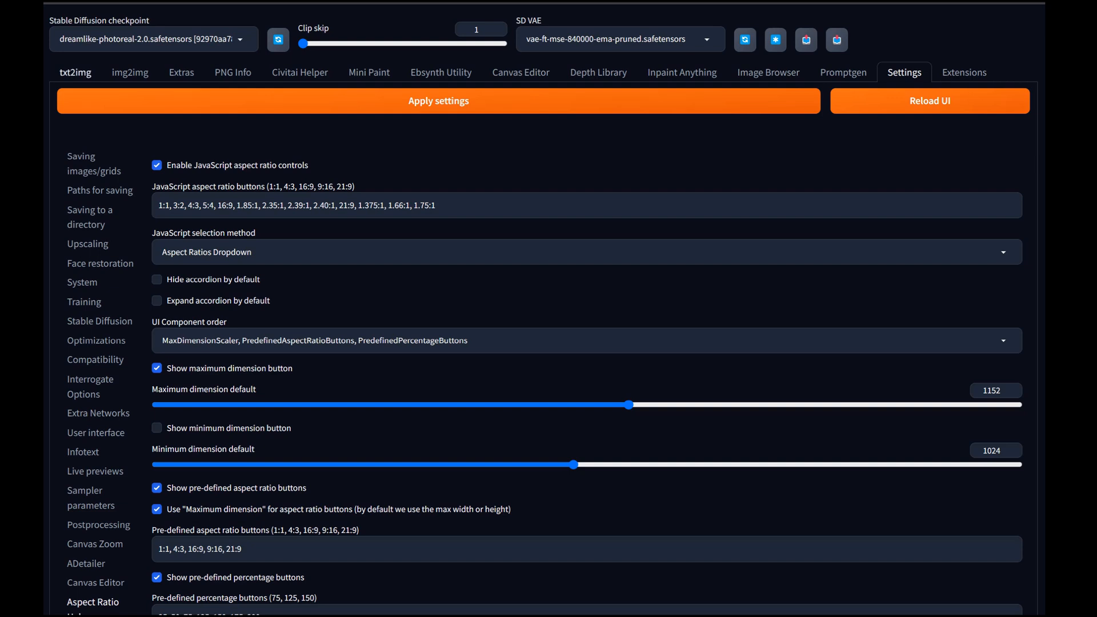
click(75, 72)
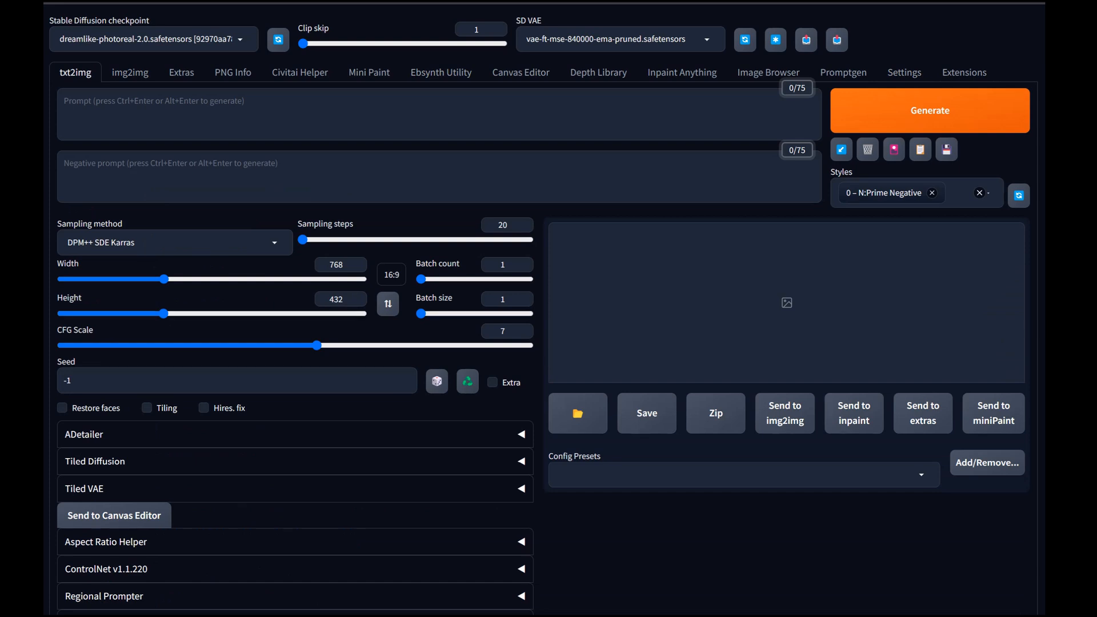
Choose the "Prompts from file or textbox" script and paste the copied pioneer prompts into its list of prompt inputs.
scroll(548, 309, down, 3)
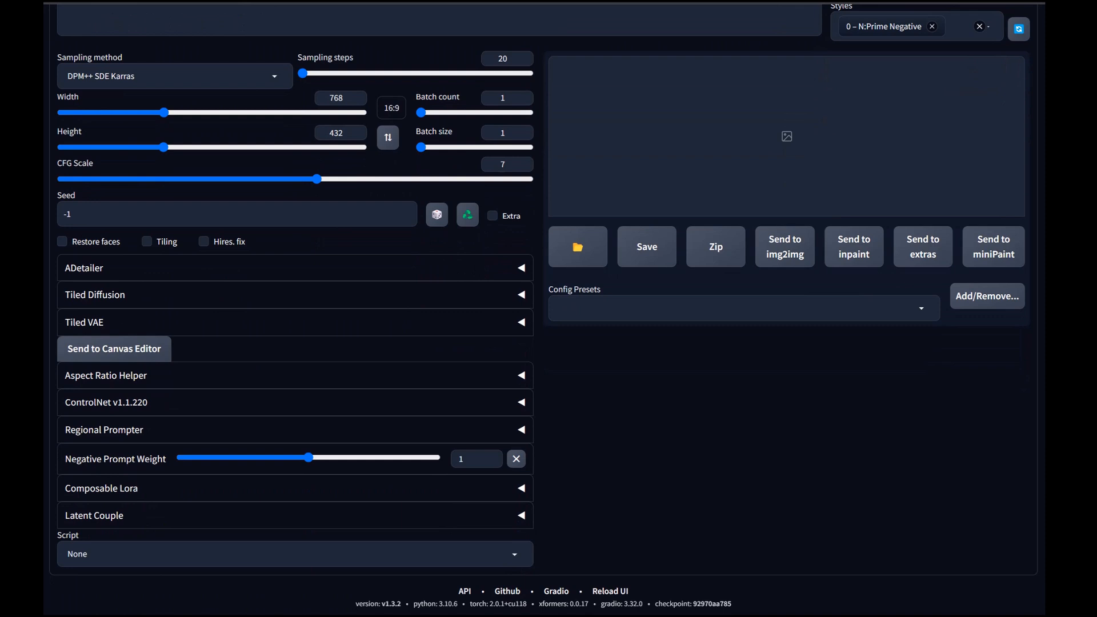
click(295, 554)
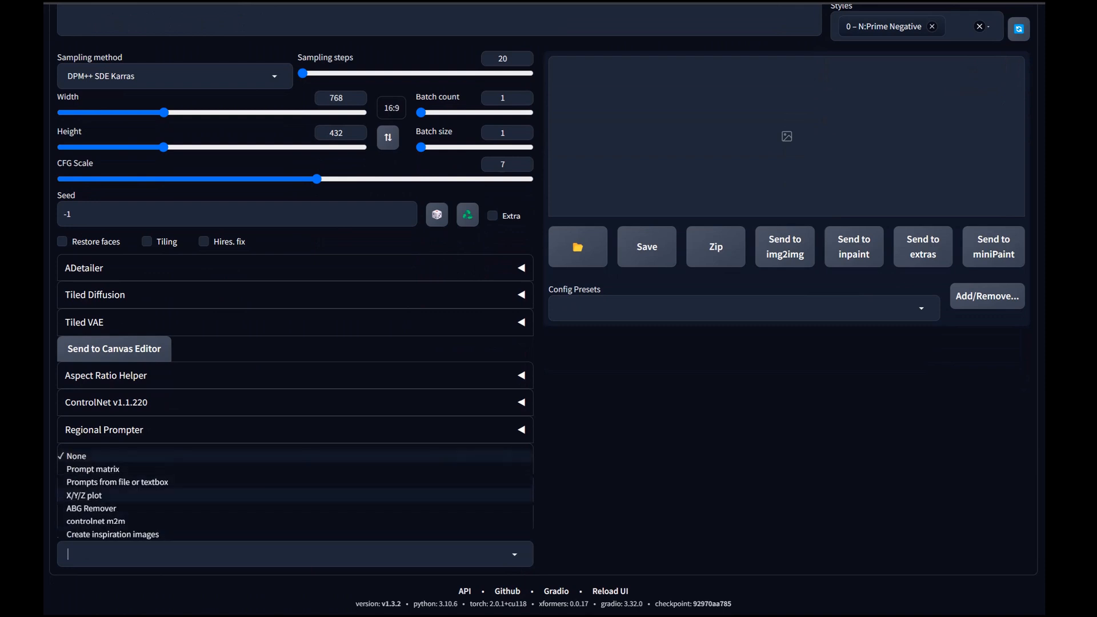
click(117, 482)
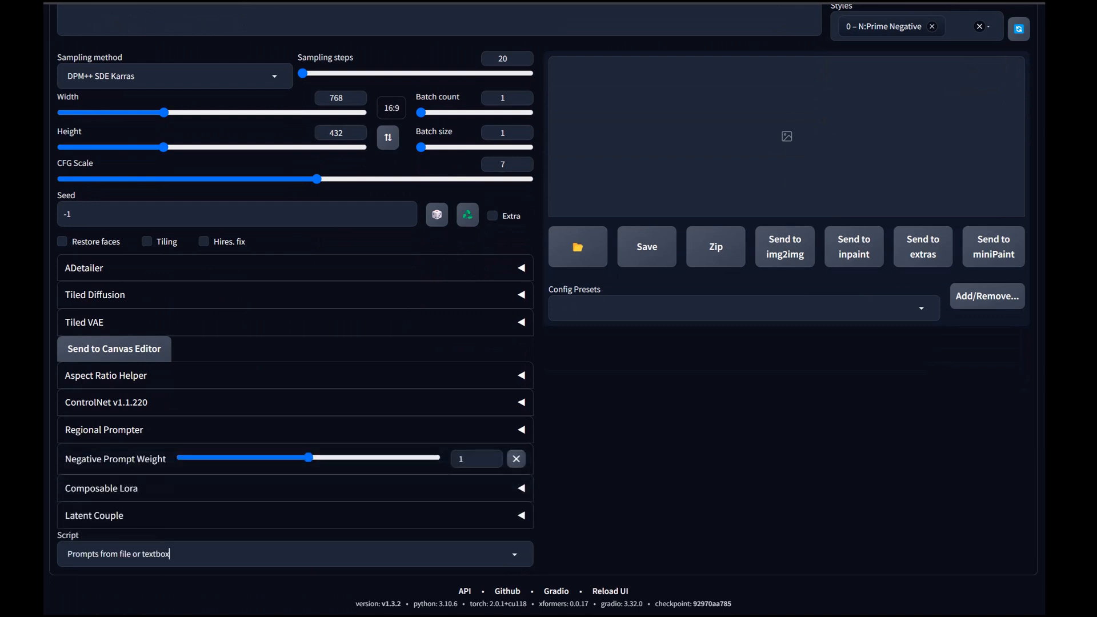
scroll(294, 482, down, 4)
right_click(217, 409)
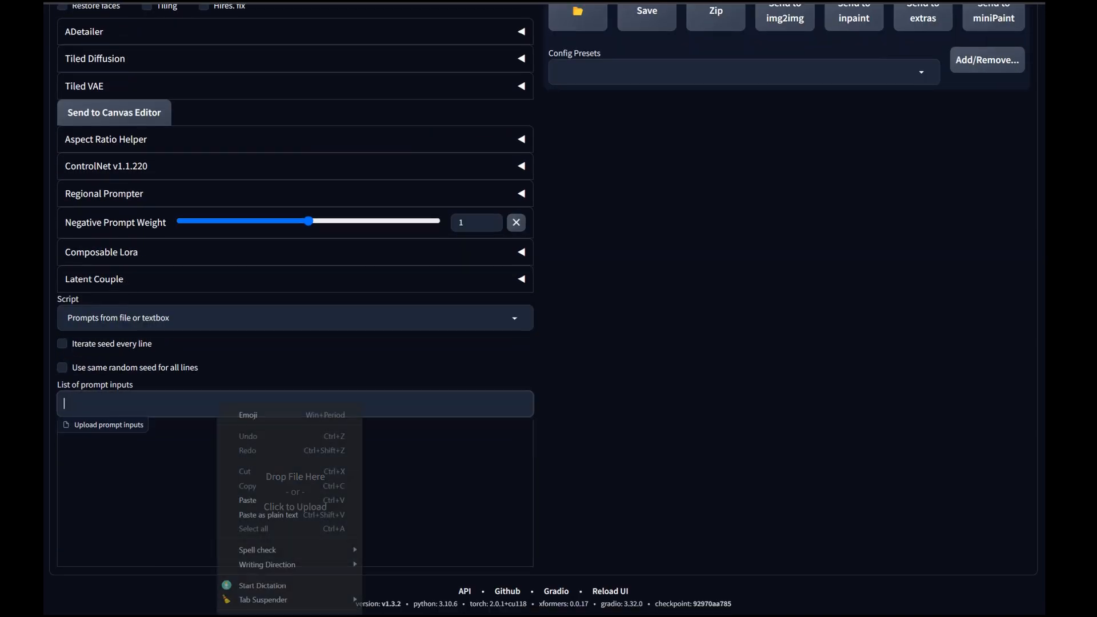
click(240, 499)
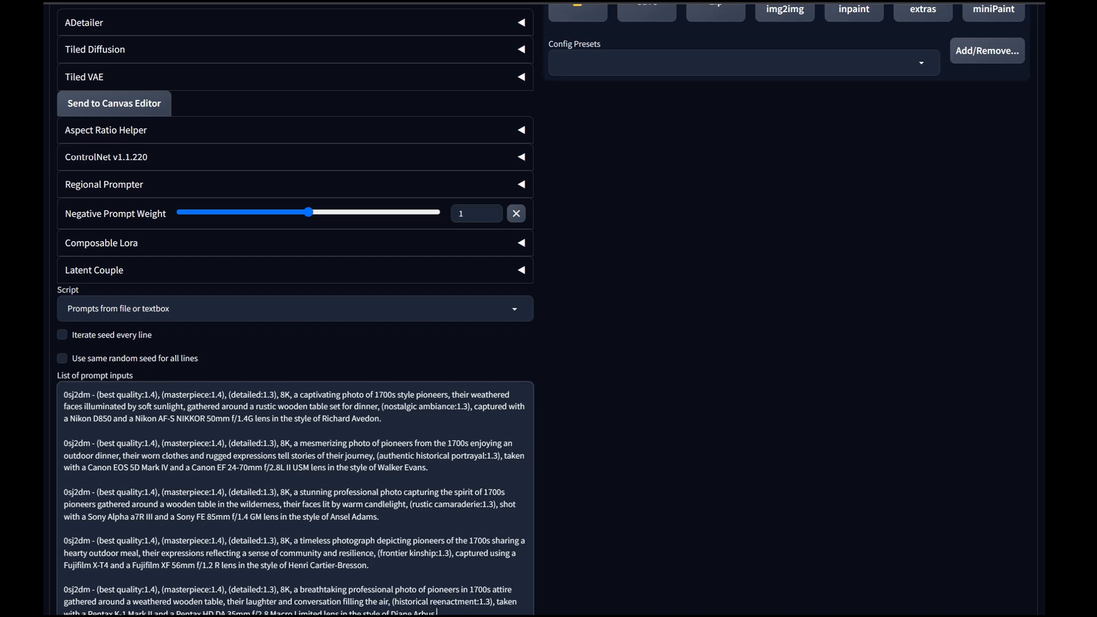
Check the quality tags and leading codes in the pasted pioneer prompts, and generate the batch of images.
drag(97, 491, 228, 491)
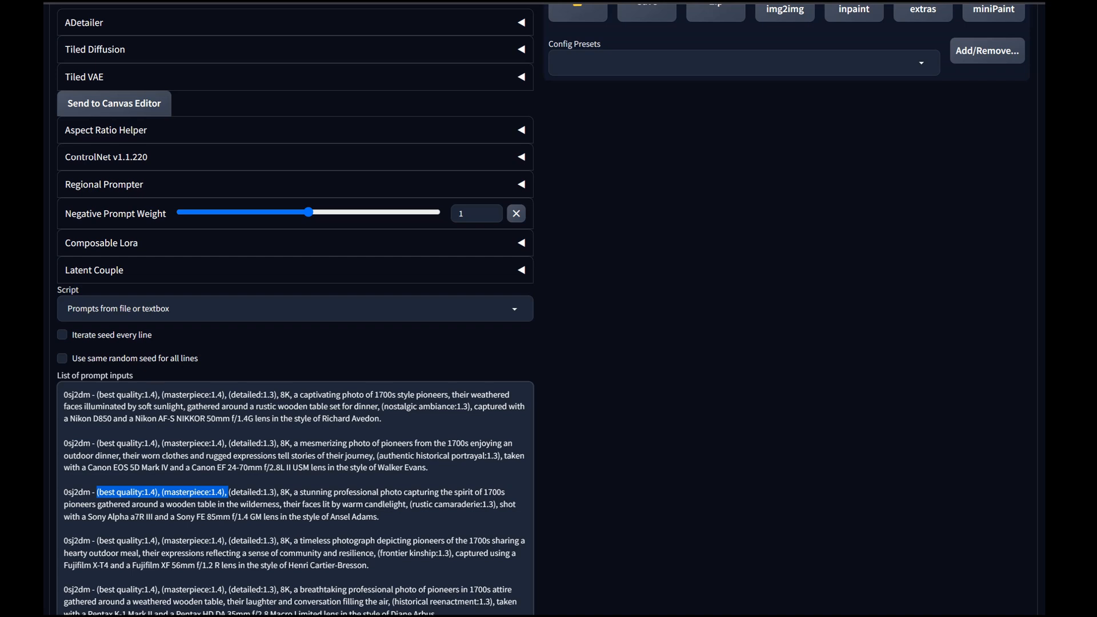
click(74, 443)
double_click(74, 443)
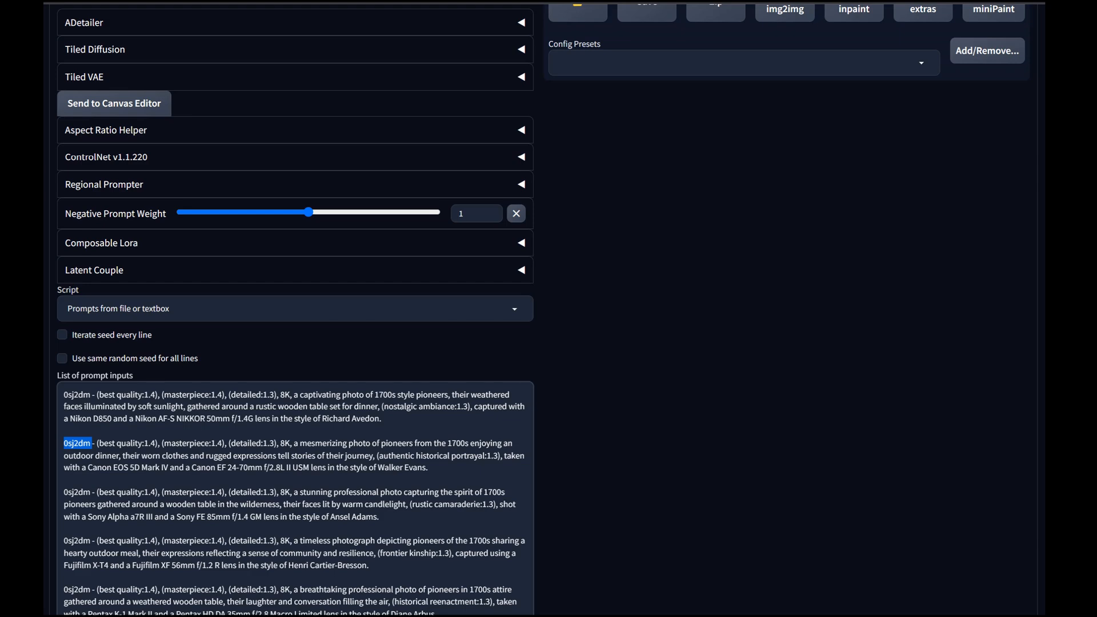
scroll(295, 400, up, 3)
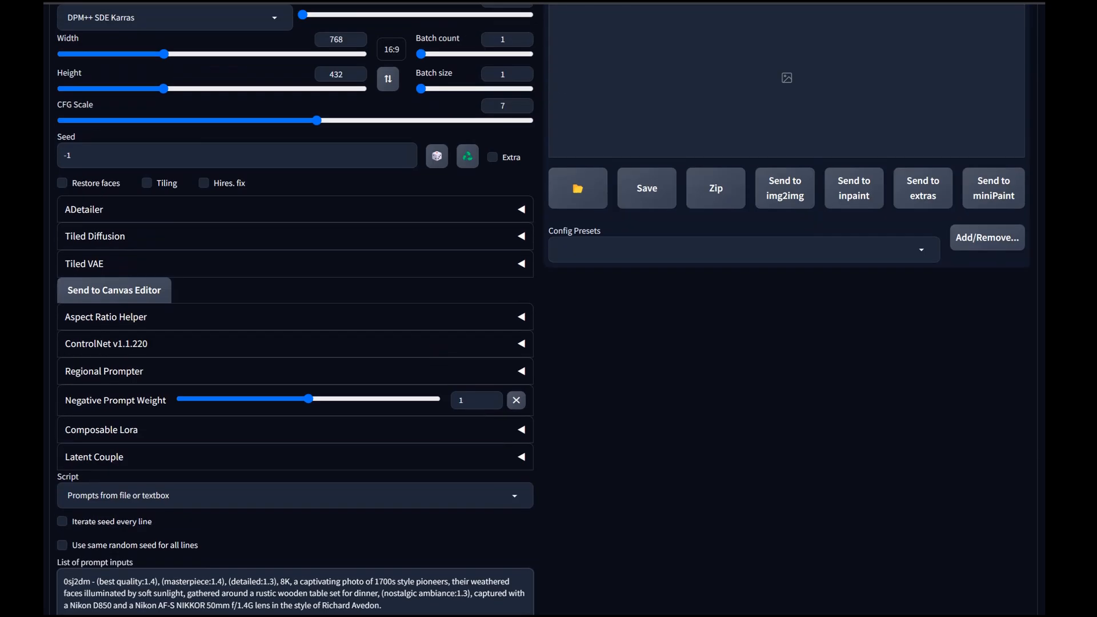
scroll(296, 308, up, 2)
scroll(296, 309, down, 4)
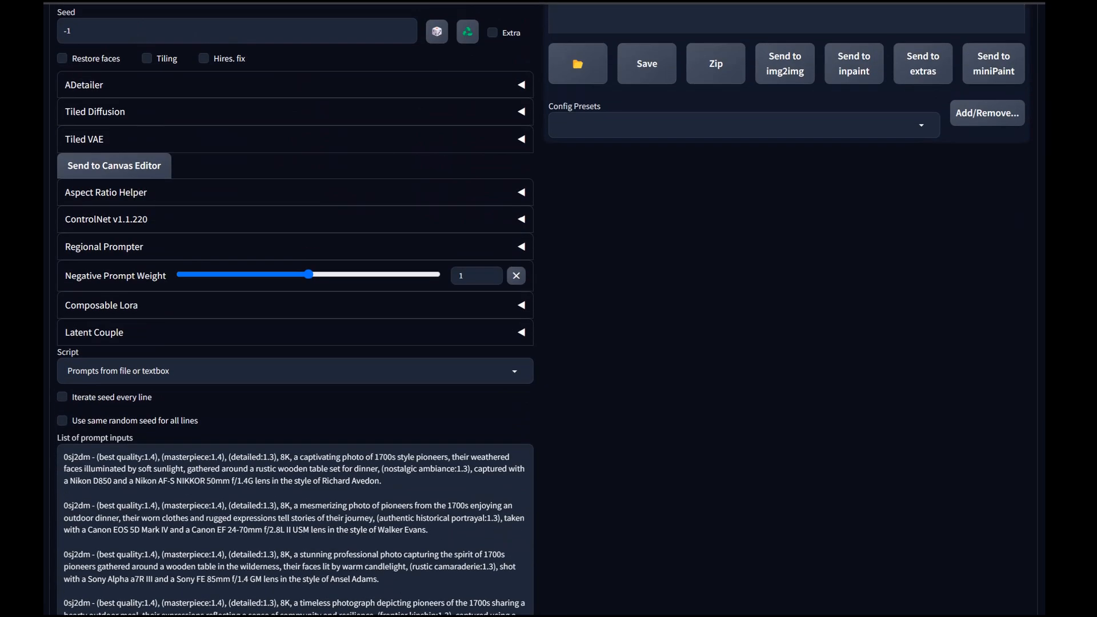
scroll(295, 308, up, 6)
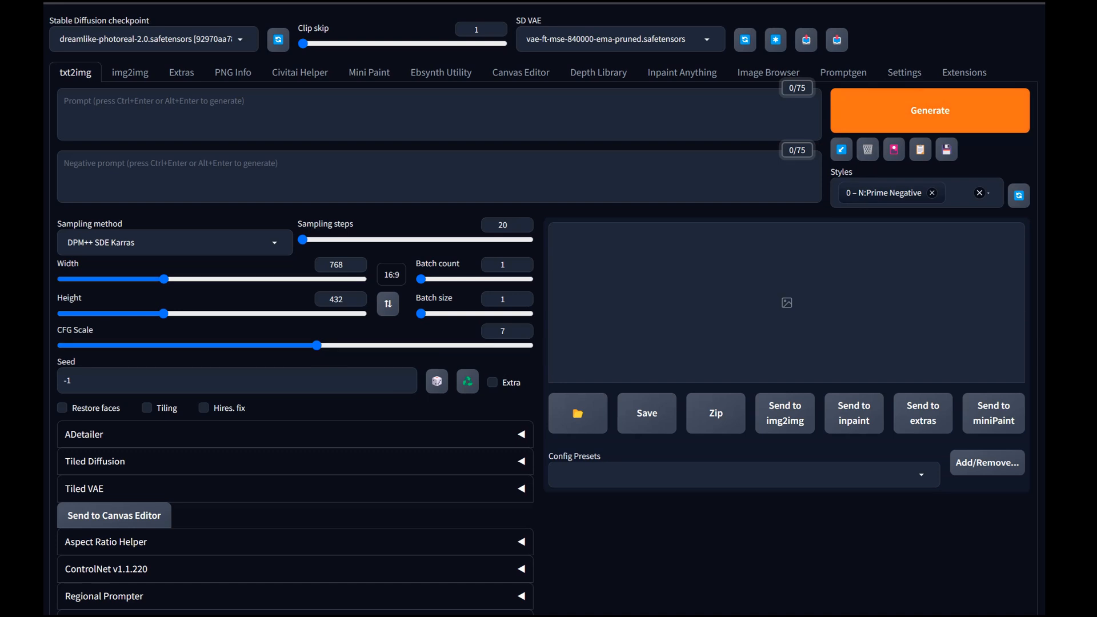
click(930, 110)
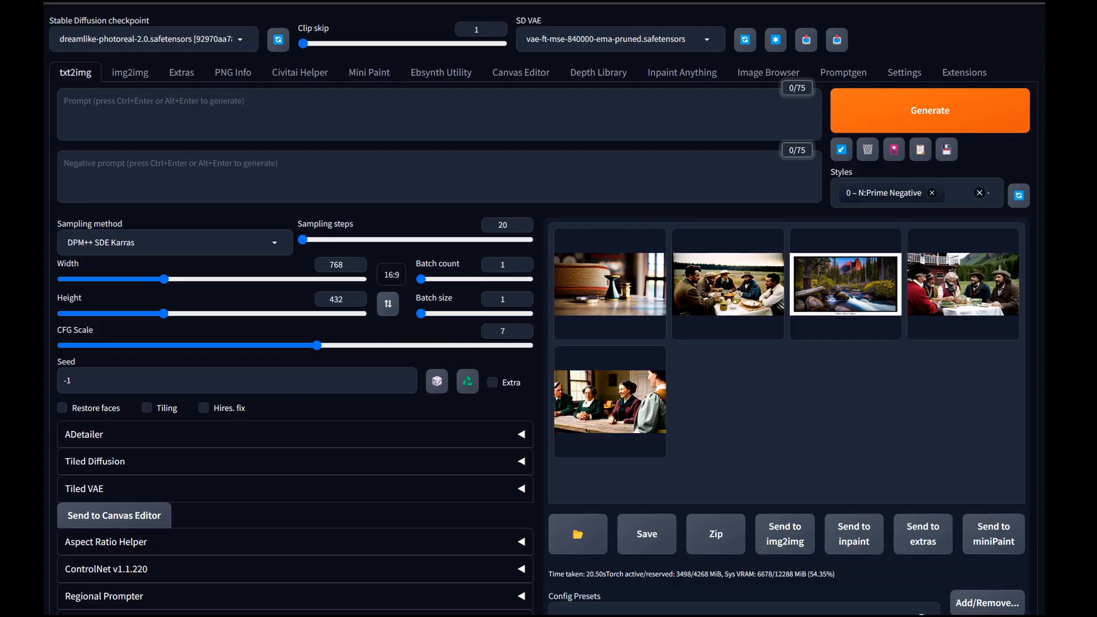
Examine the first pioneer prompt's wording and view each of the five generated images with its prompt details.
scroll(548, 308, down, 9)
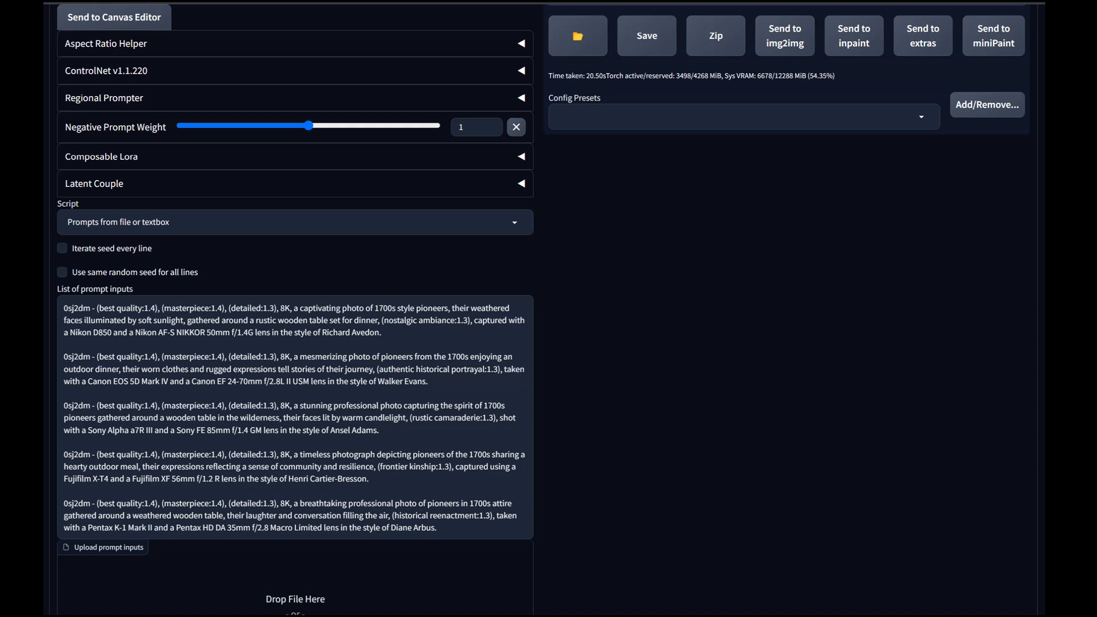
drag(69, 332, 381, 332)
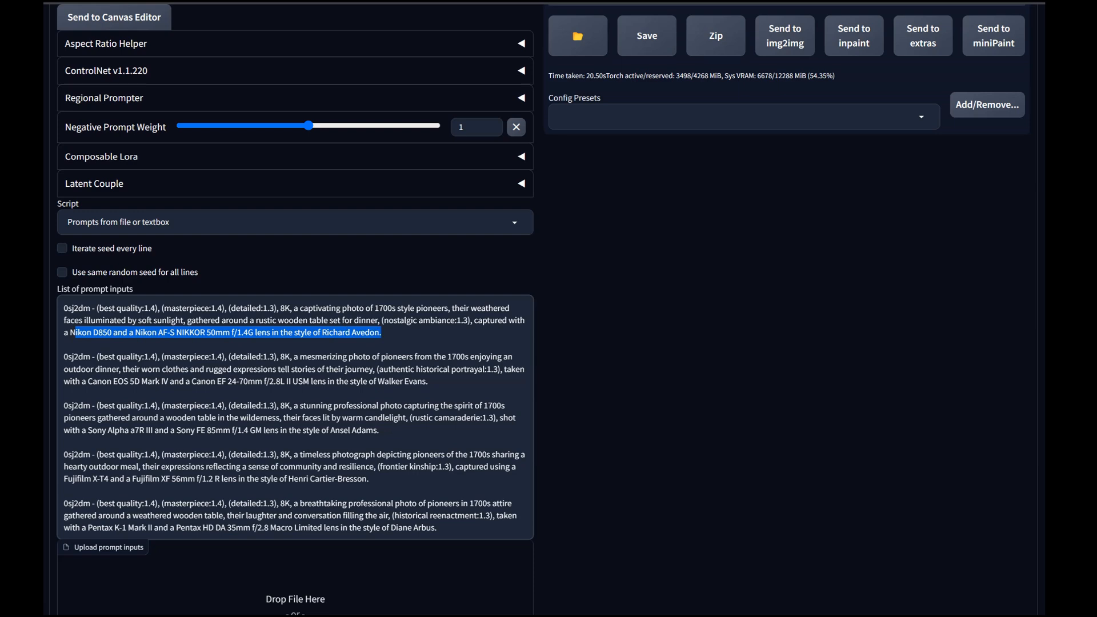
scroll(381, 332, up, 2)
scroll(381, 331, up, 5)
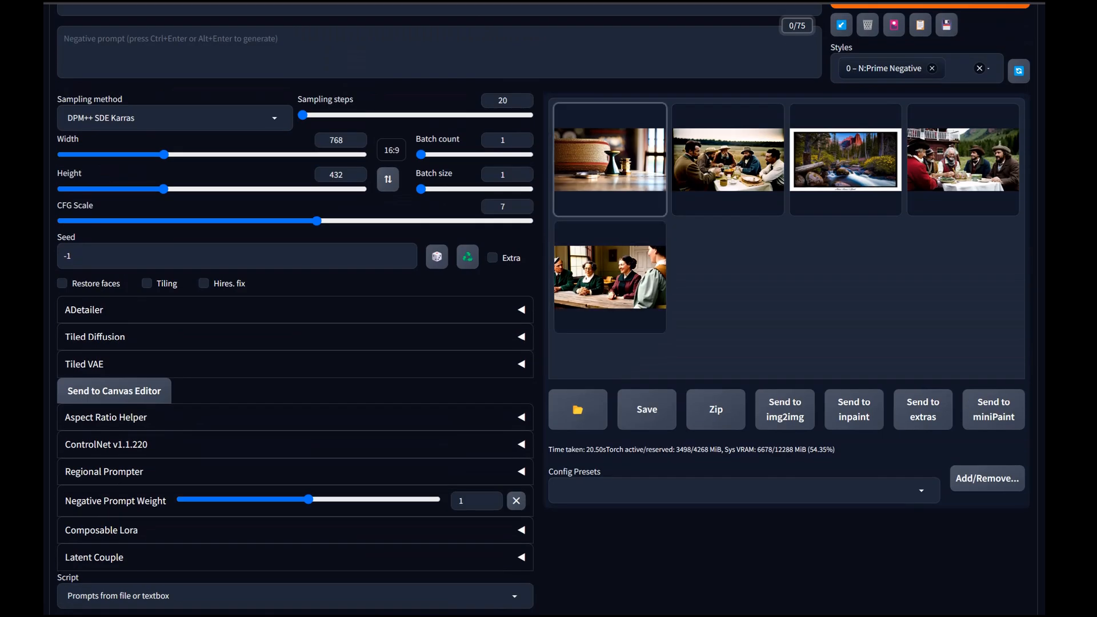
click(610, 160)
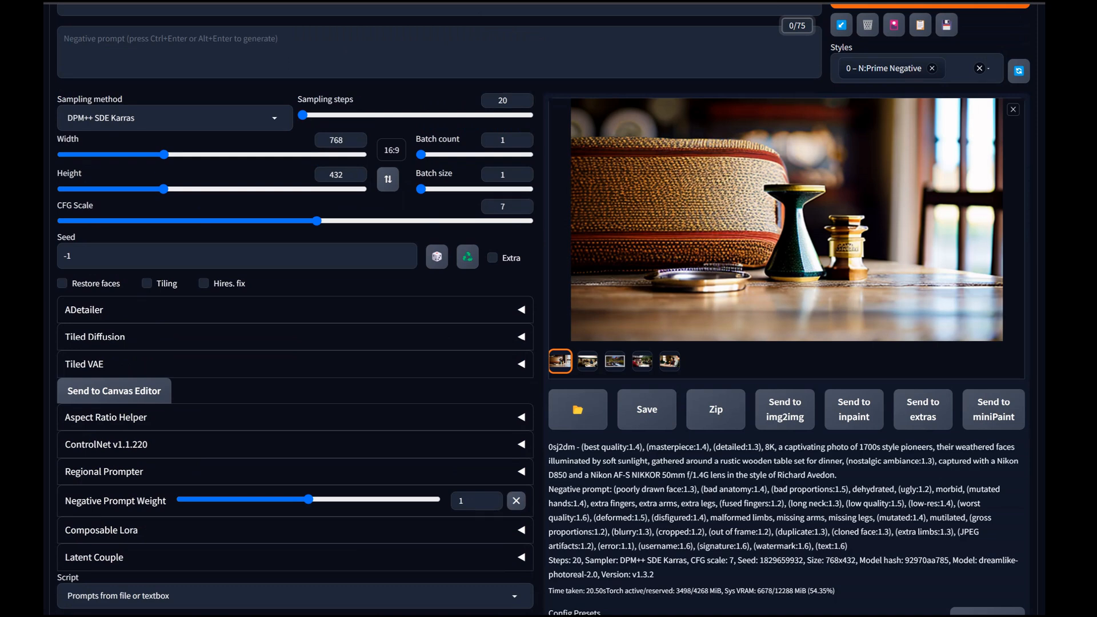
click(587, 360)
scroll(548, 308, up, 2)
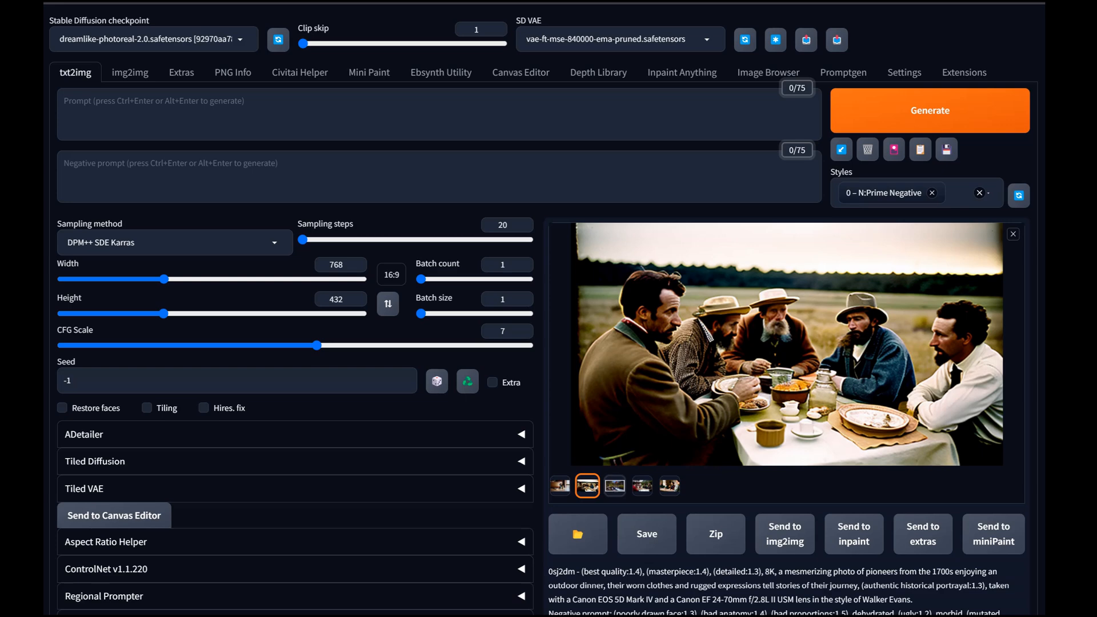
click(614, 485)
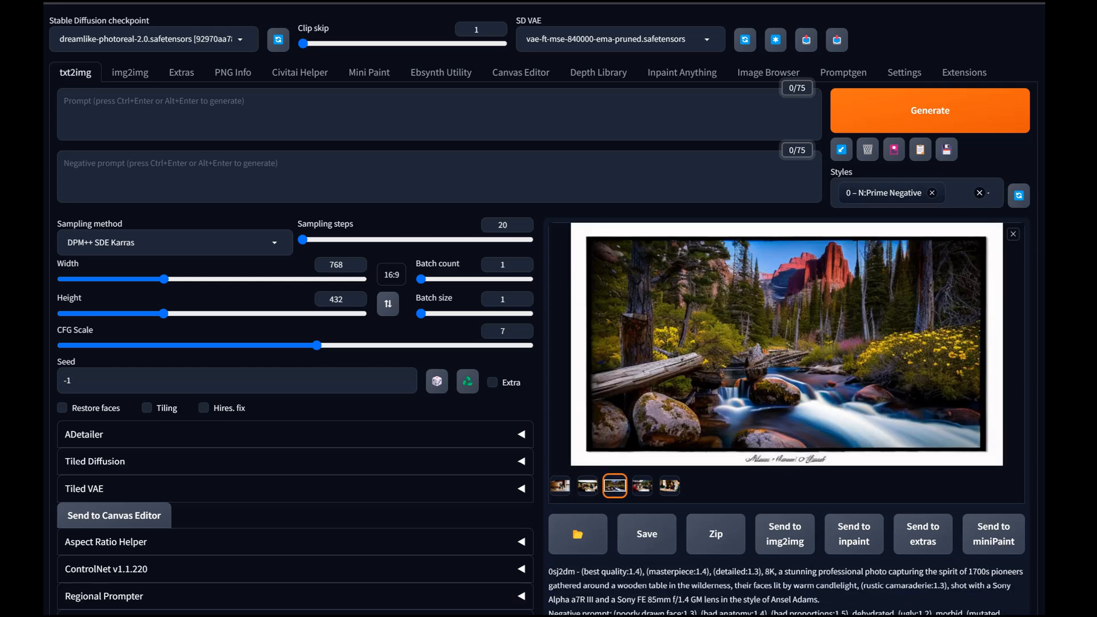
click(642, 485)
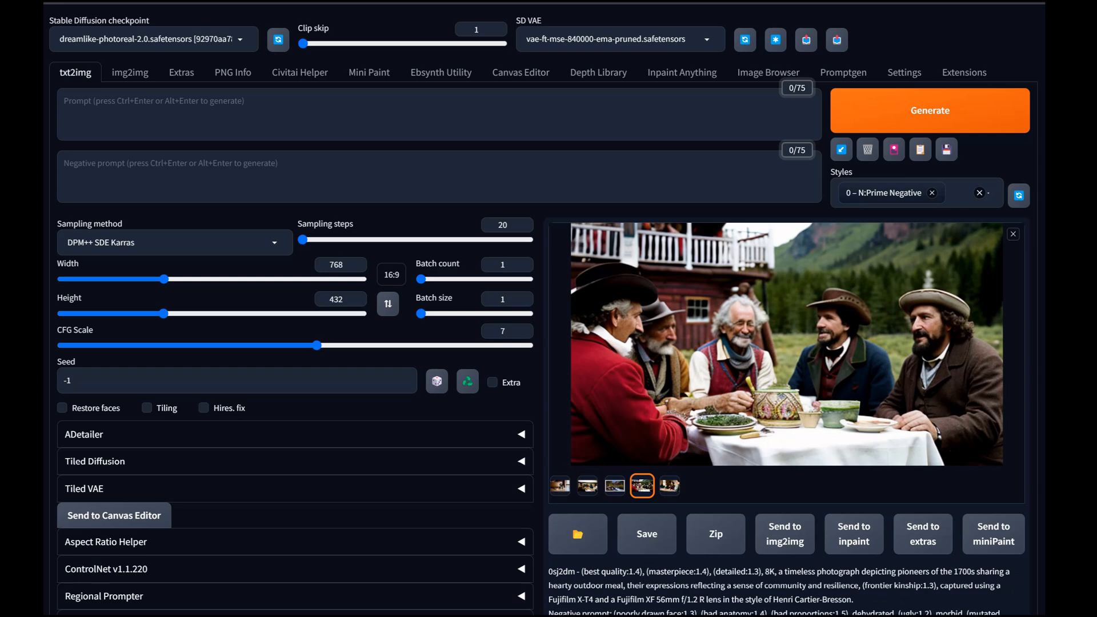
click(670, 486)
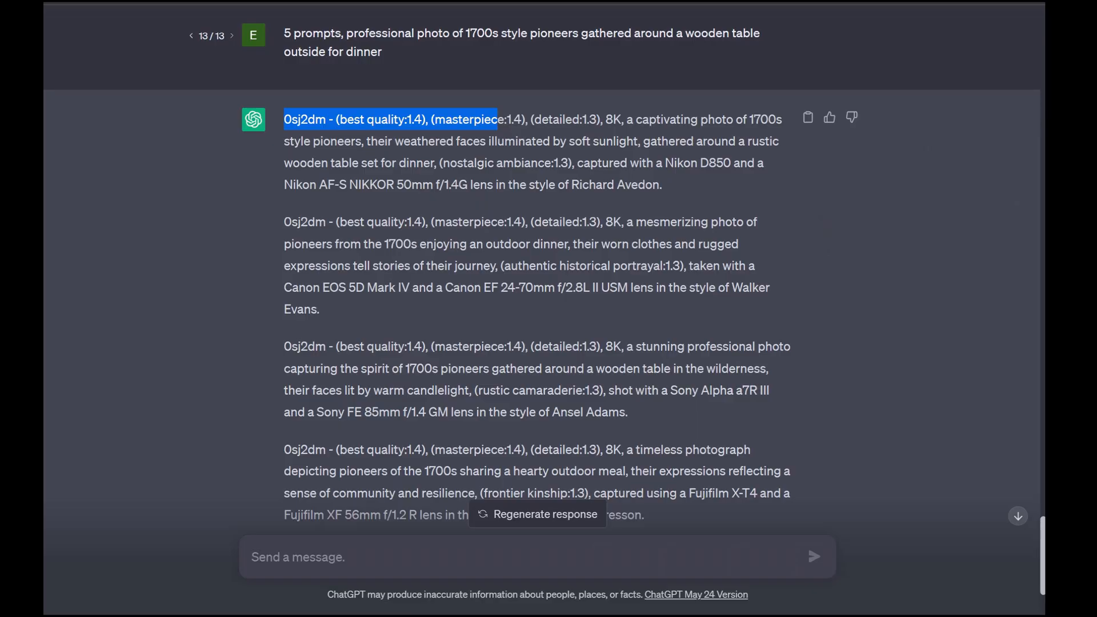
Switch to ChatGPT, replace the pioneer request with "ten prompts, abstract oil painting of a dog in different scenes", and submit it.
scroll(542, 272, up, 2)
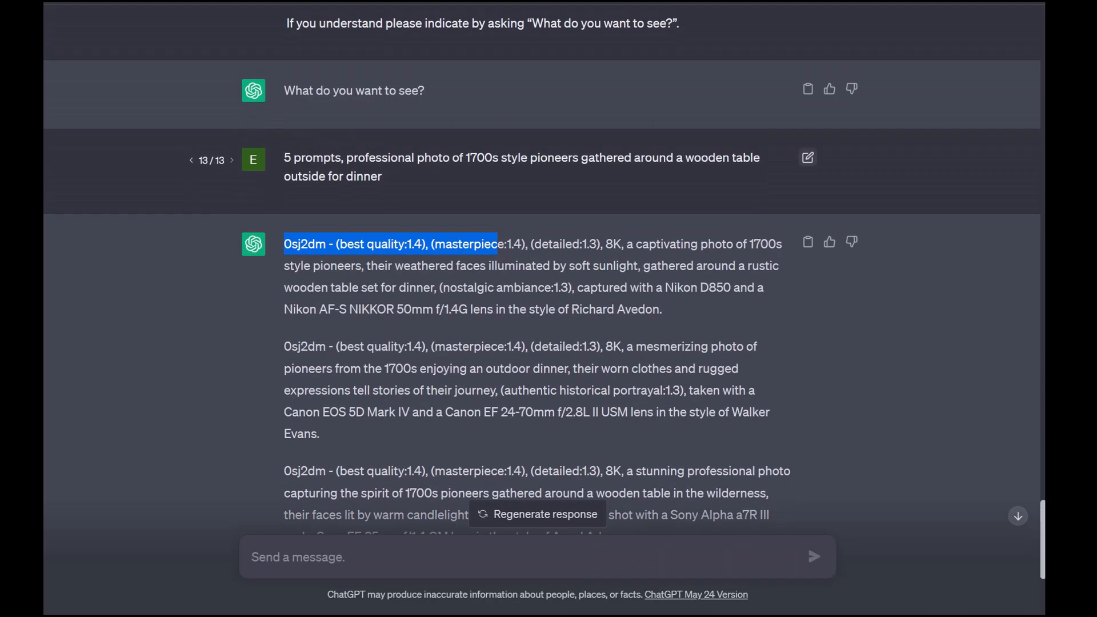
click(808, 157)
click(384, 176)
key(ctrl+a)
key(BackSpace)
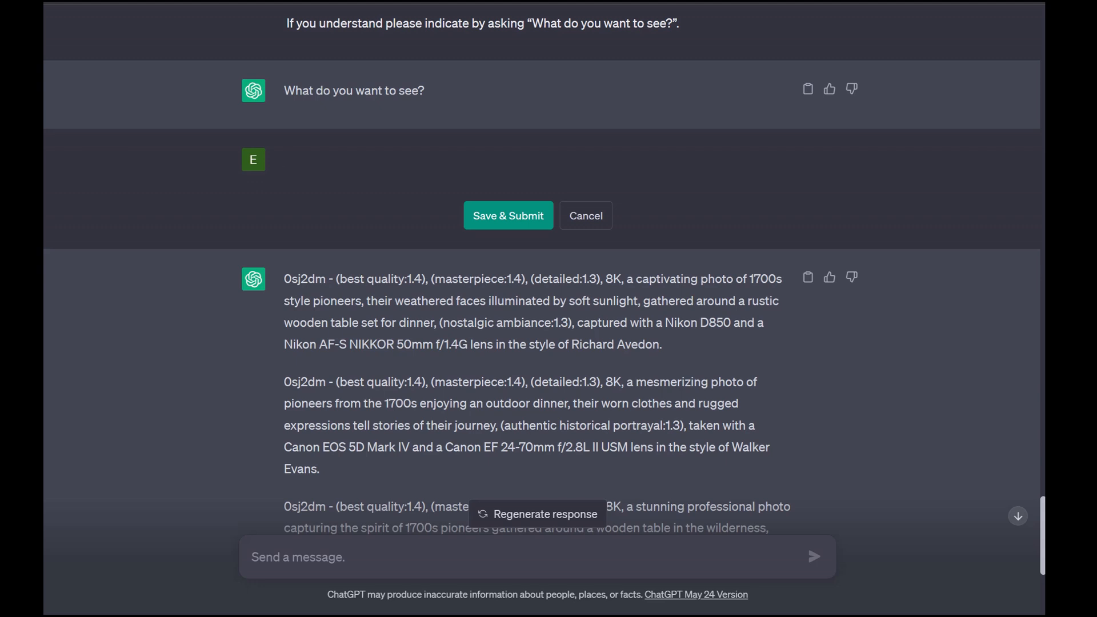
text(ten prompts, abstract oil painting of a dog in different scenes)
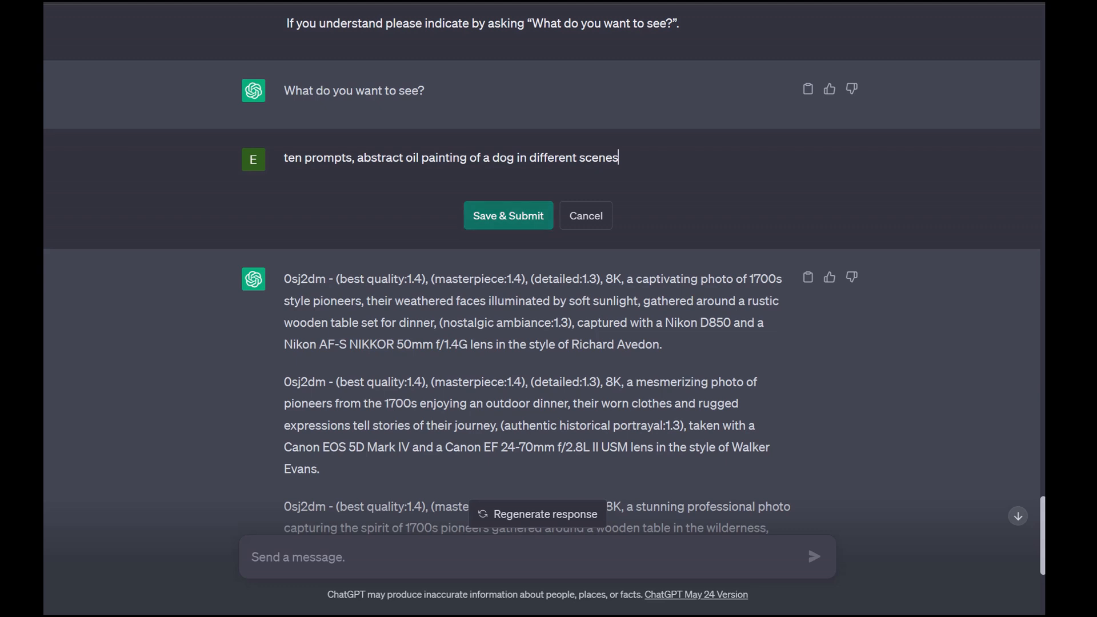
key(Return)
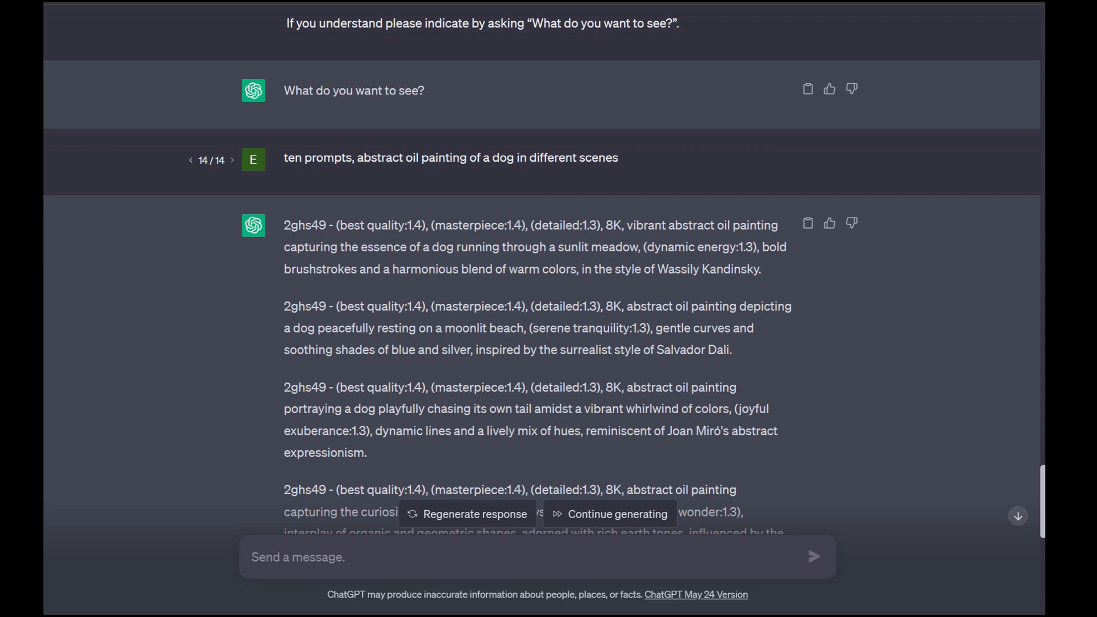
Continue generating the cut-off dog prompt response, copy it in full, and switch back to the Stable Diffusion web UI.
scroll(542, 274, down, 5)
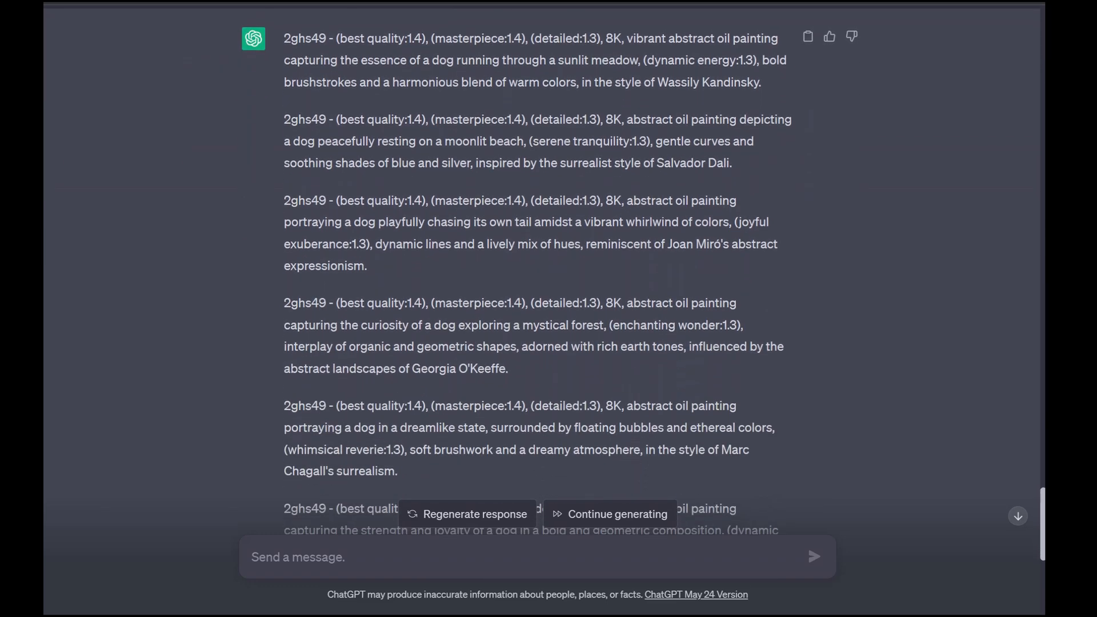
scroll(541, 274, down, 7)
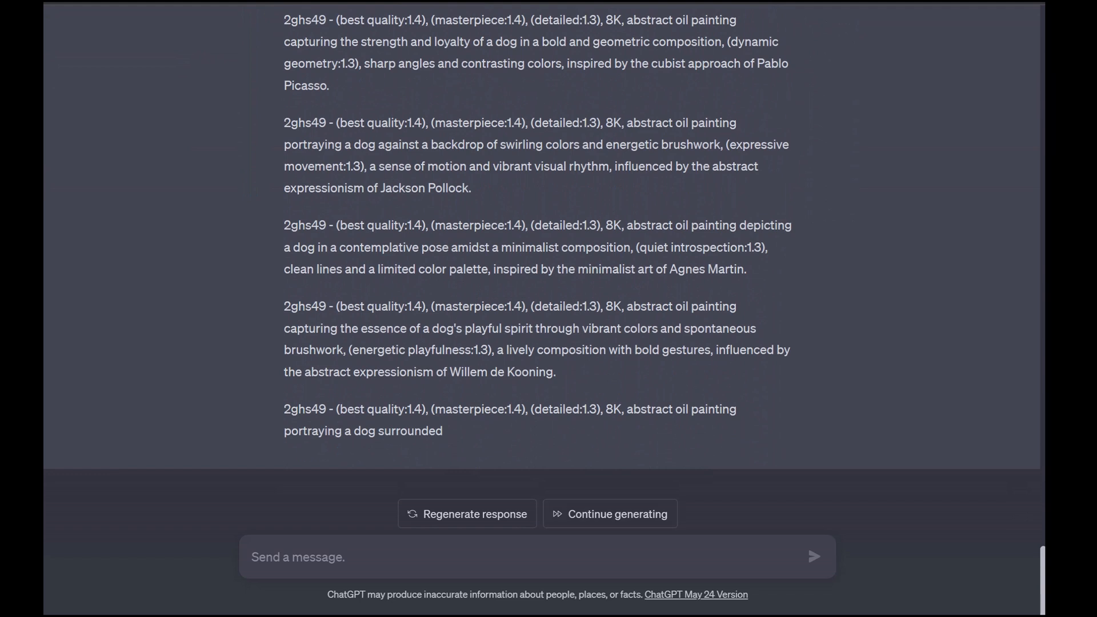
click(610, 513)
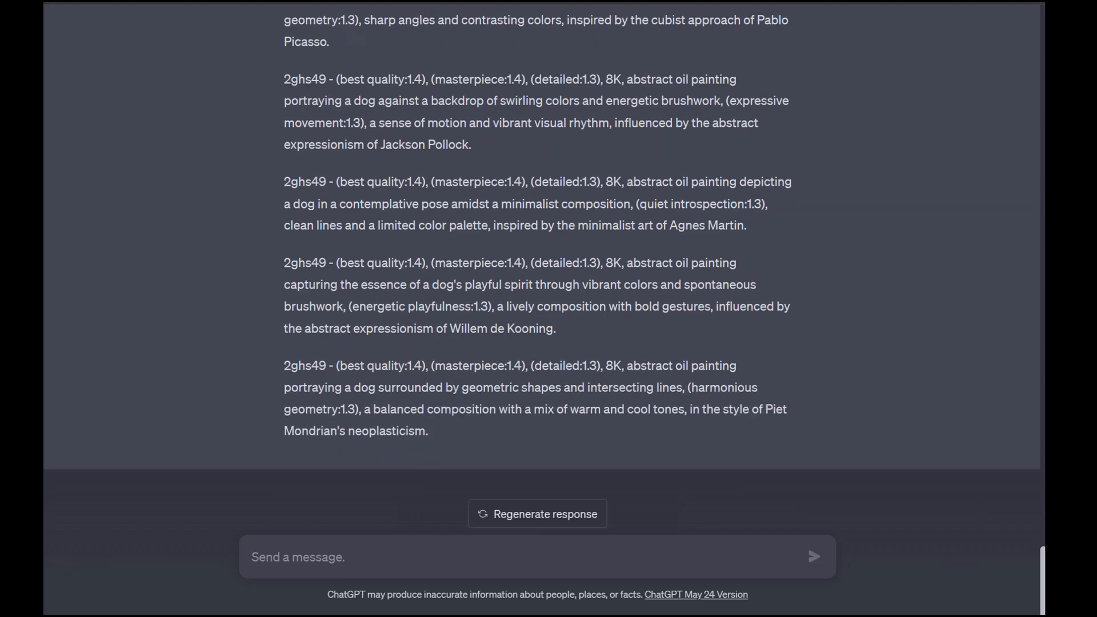
scroll(537, 274, up, 10)
click(807, 126)
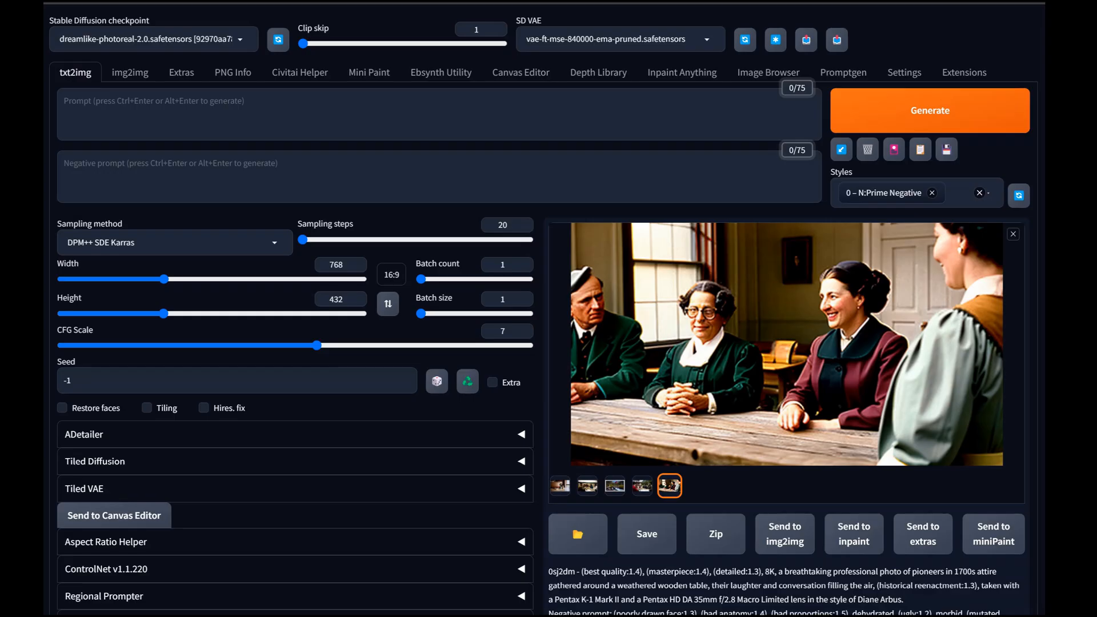
Replace all the pioneer prompts in the list of prompt inputs with the copied dog painting prompts.
scroll(549, 309, down, 9)
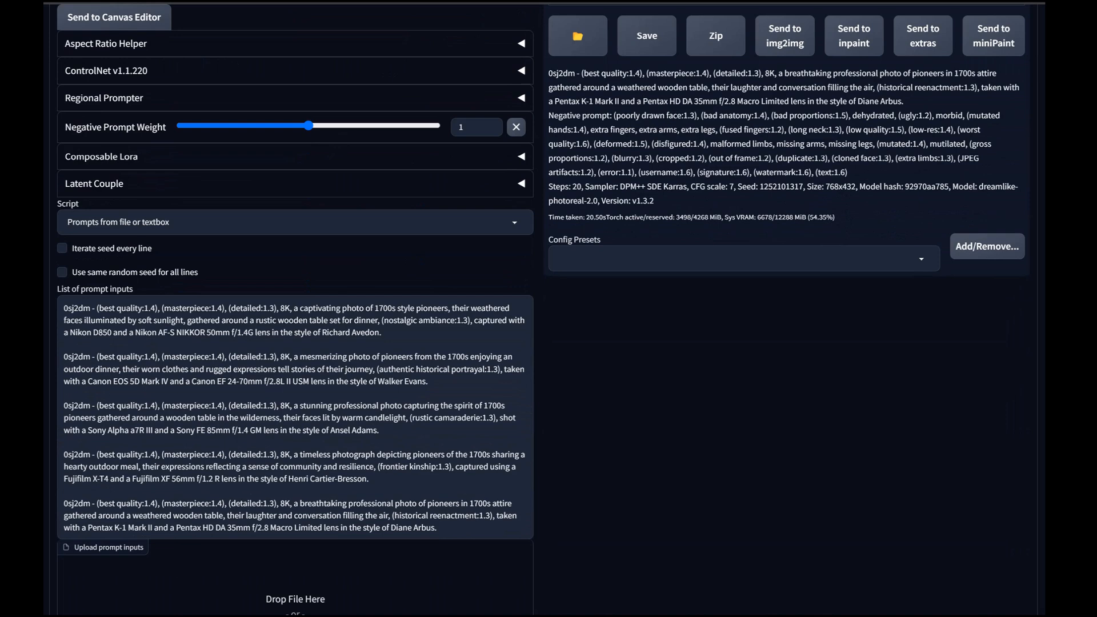
right_click(70, 308)
click(107, 432)
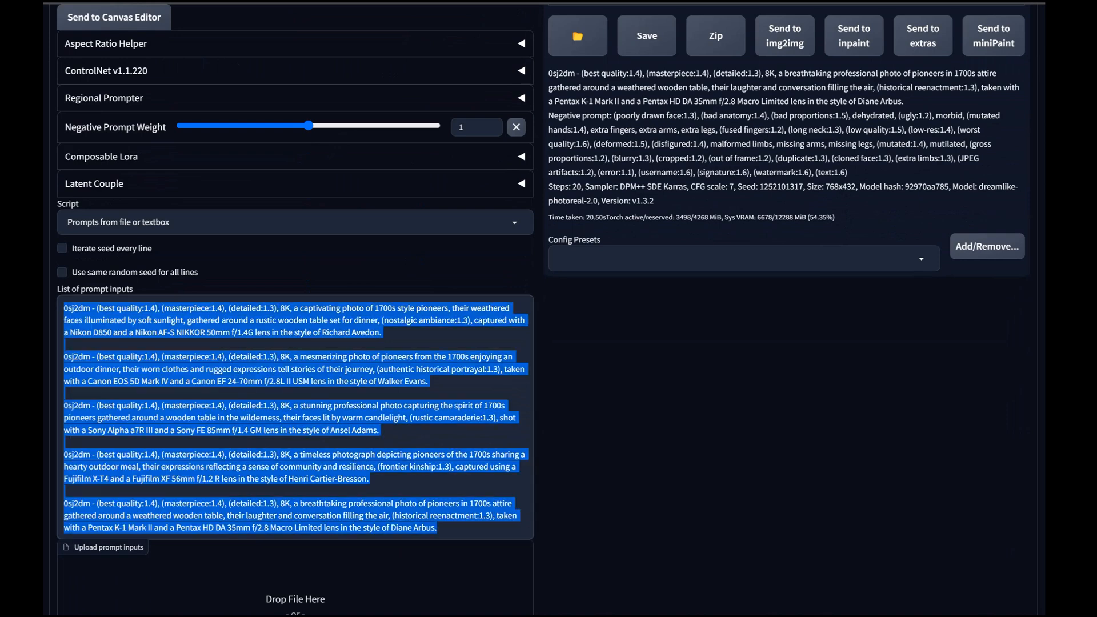
key(ctrl+v)
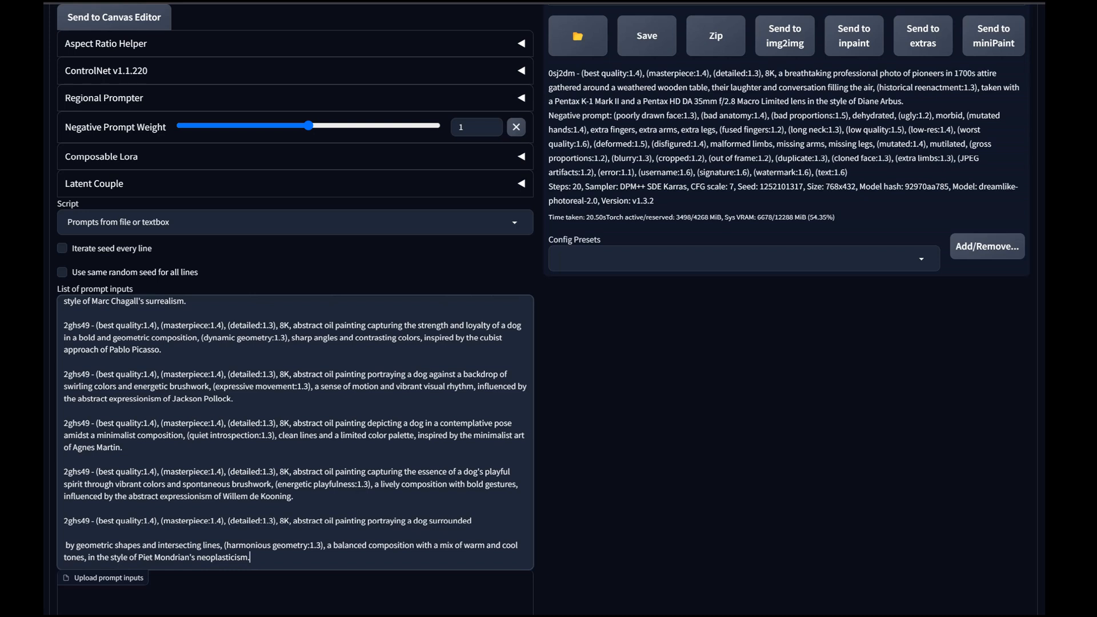
Remove the stray space and line breaks splitting the last dog prompt after "surrounded", and check the prompt list.
click(65, 545)
key(Delete)
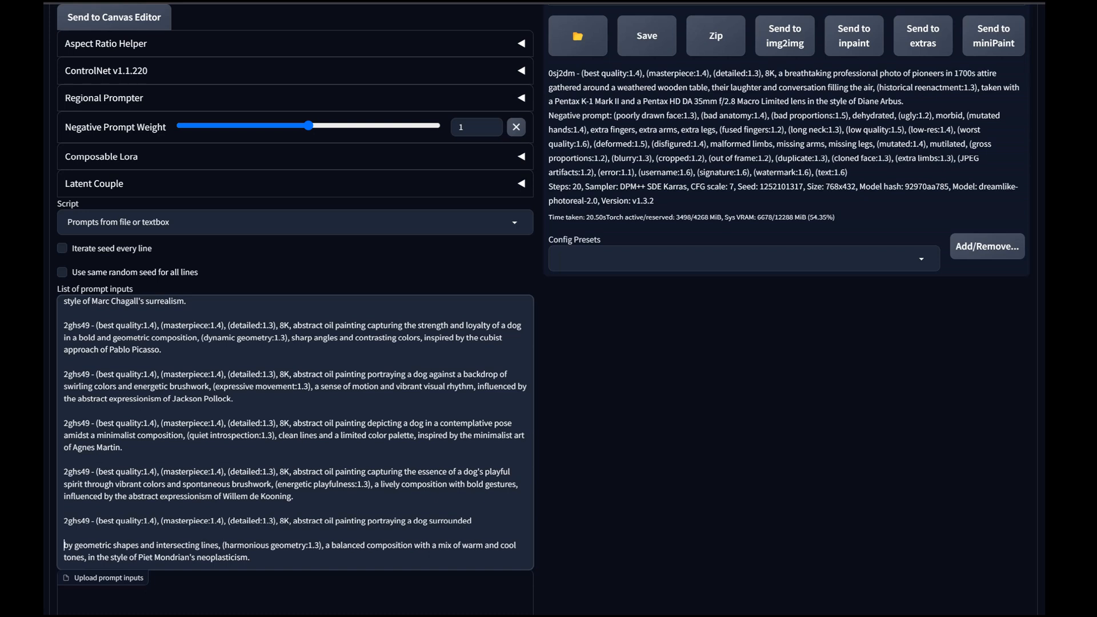
key(BackSpace)
key(BackSpace)
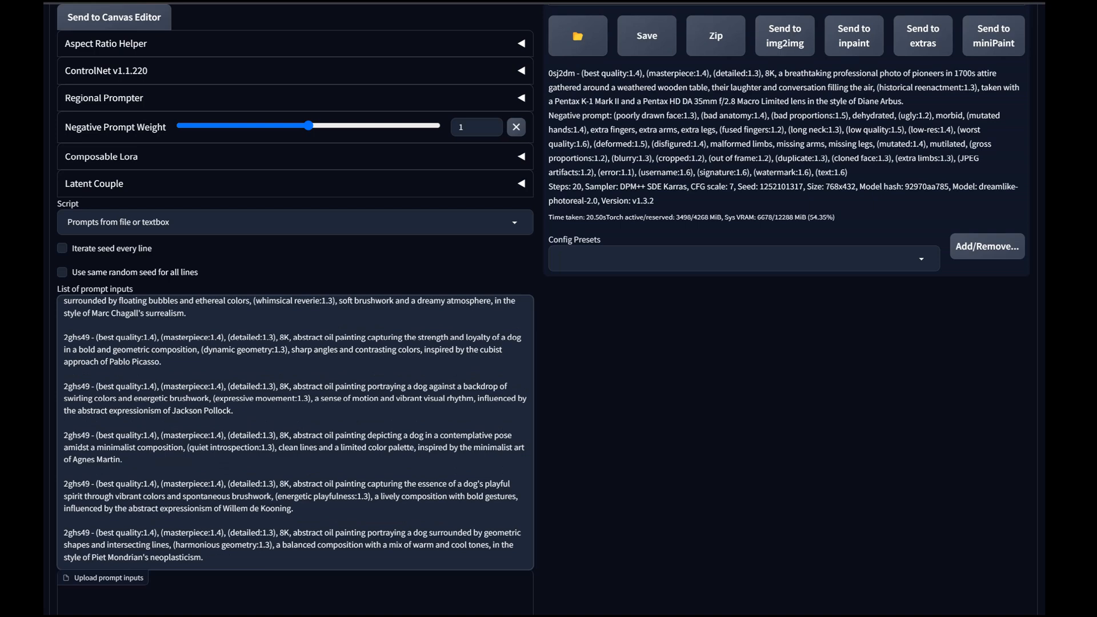
scroll(295, 433, up, 4)
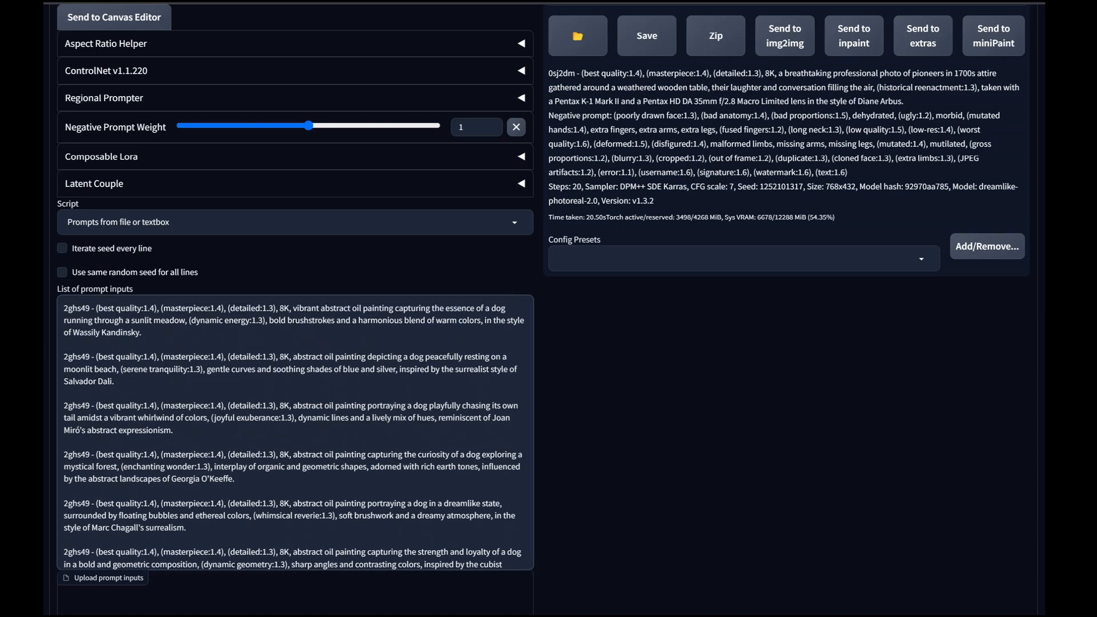
scroll(295, 433, up, 7)
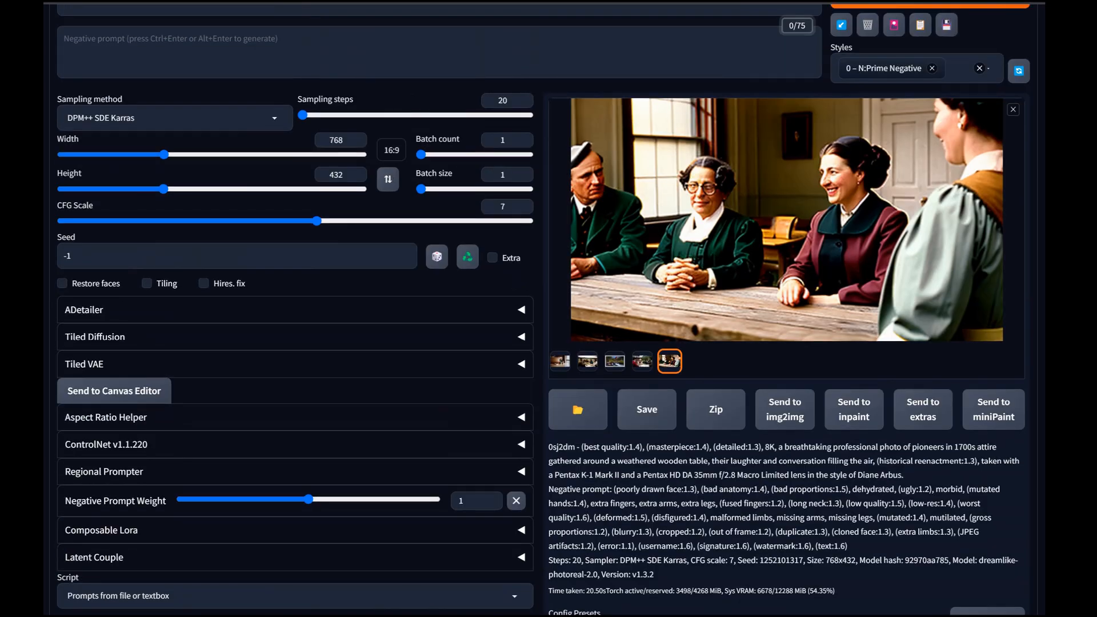
scroll(295, 432, up, 3)
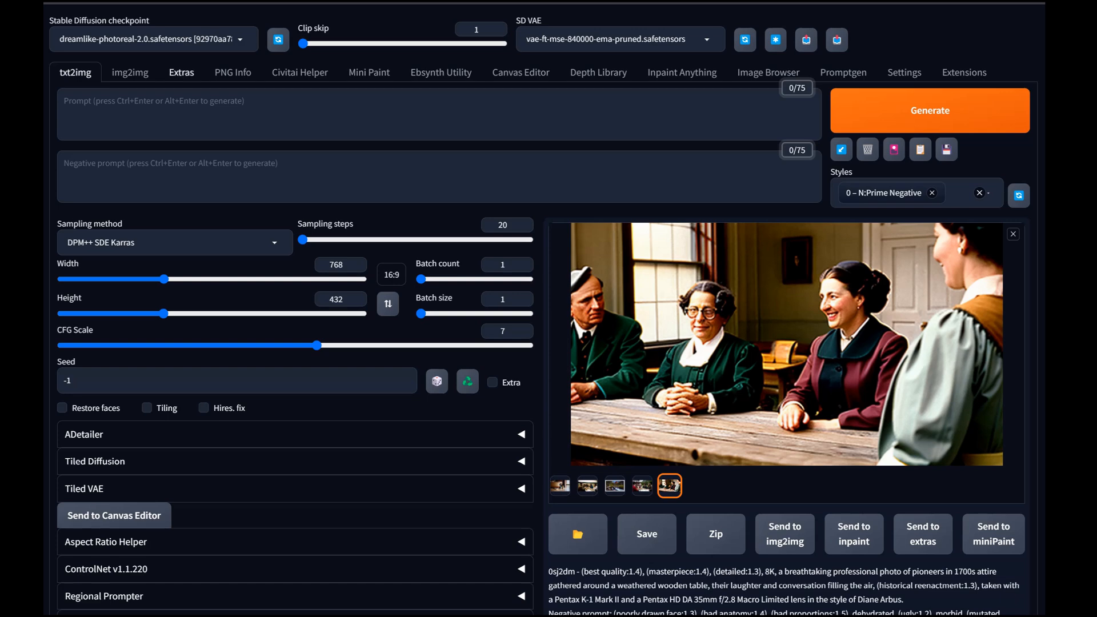
Switch the Stable Diffusion checkpoint to aZovyaRPGArtistTools_v3.safetensors and generate the batch of dog paintings.
click(150, 40)
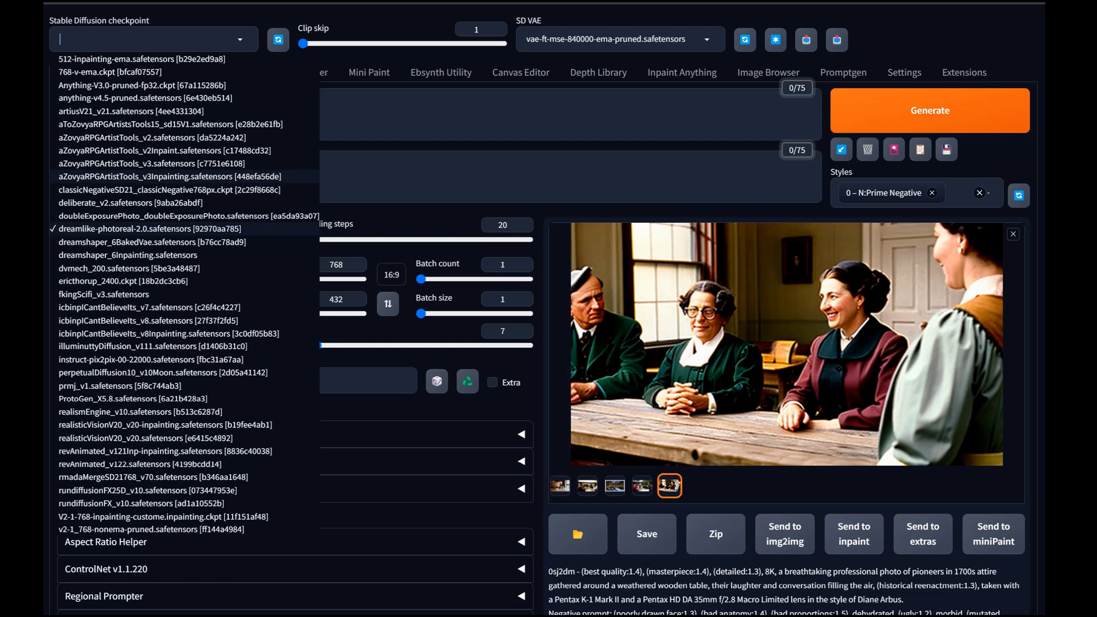
click(151, 163)
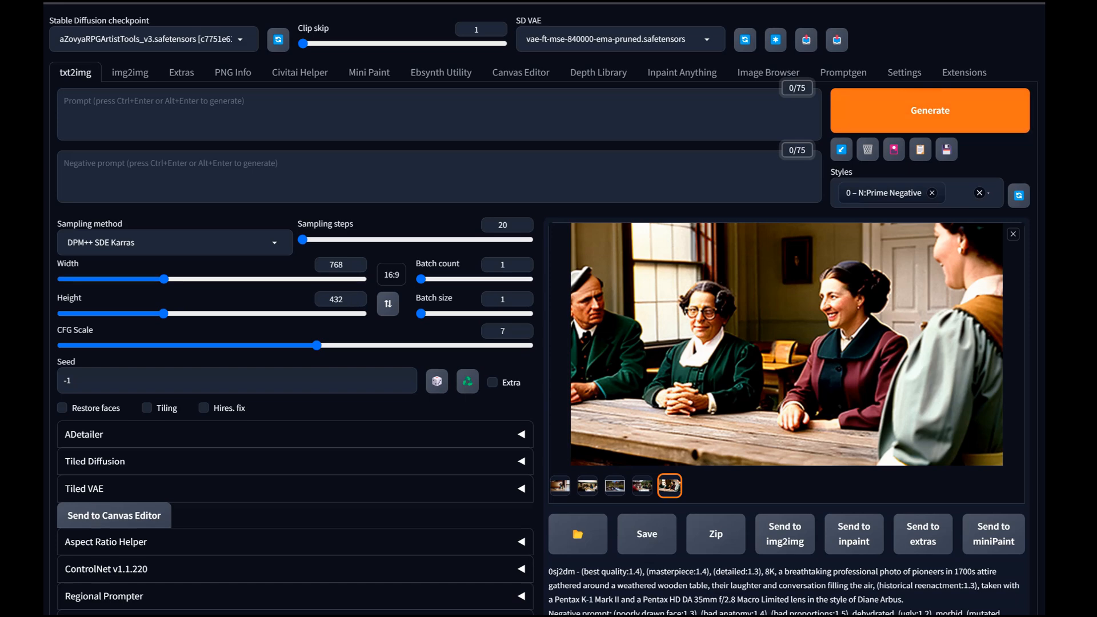
click(929, 110)
Look through the generated dog paintings one by one and compare each with its prompt.
scroll(548, 308, down, 2)
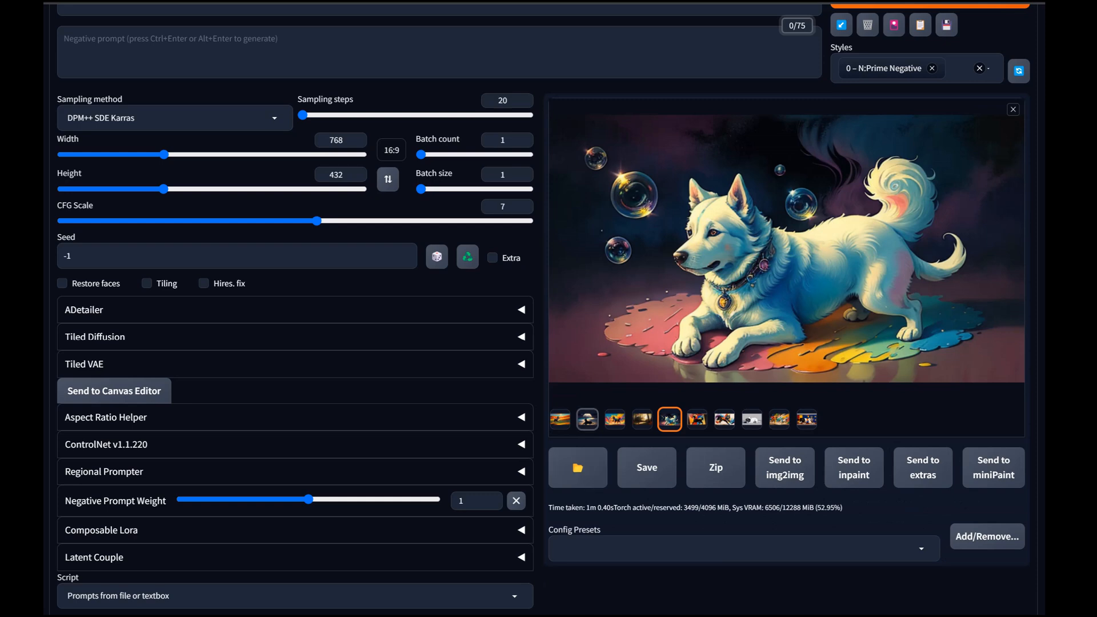
click(587, 420)
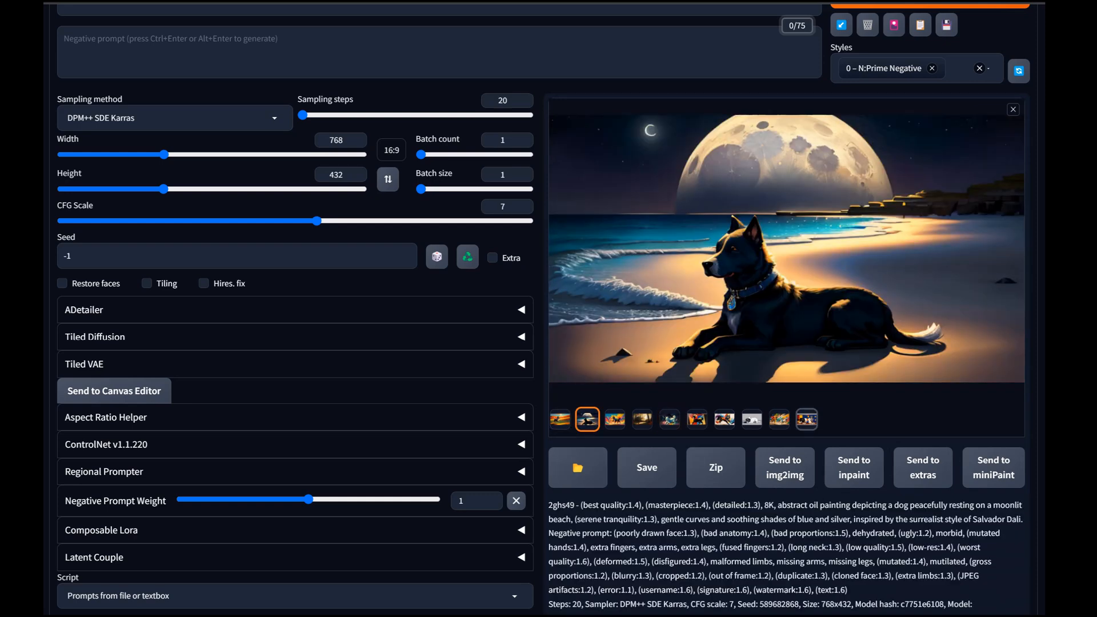
click(560, 419)
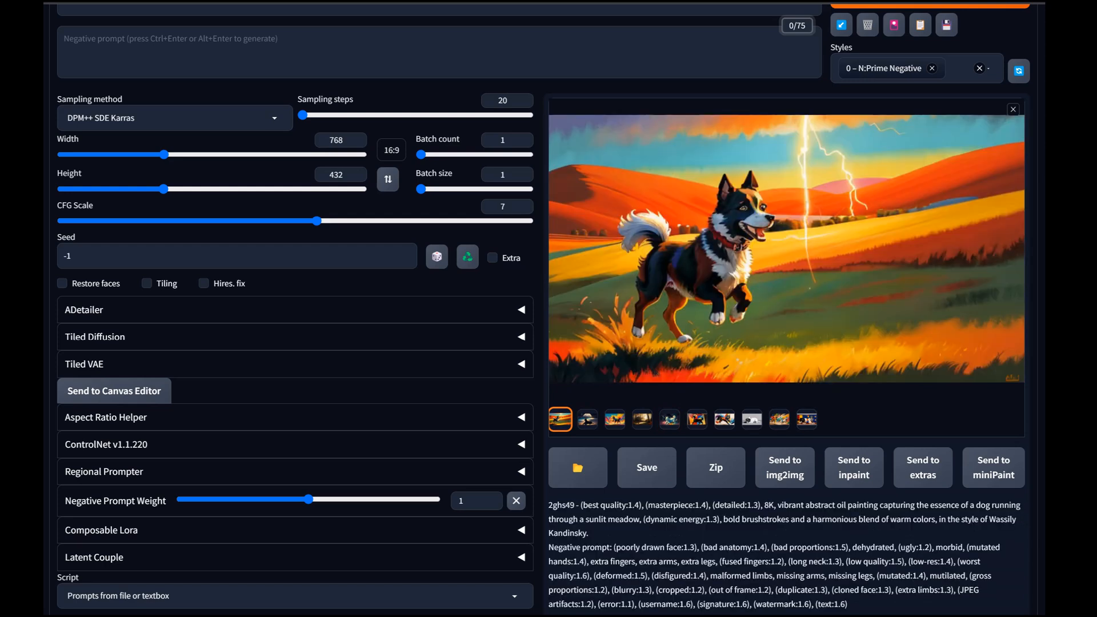
click(642, 419)
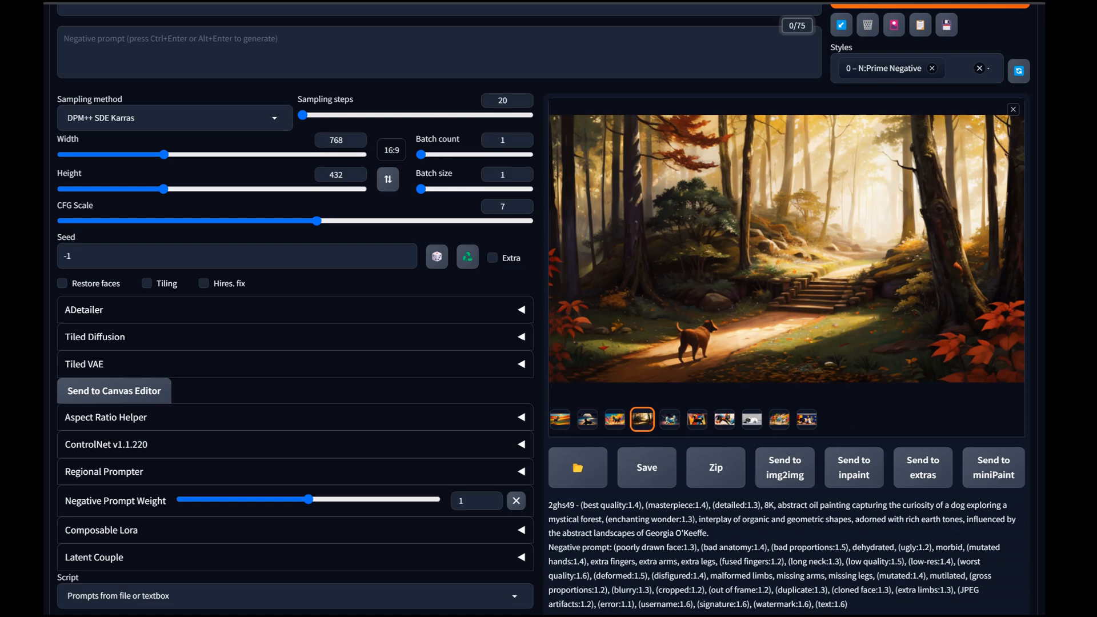
click(697, 419)
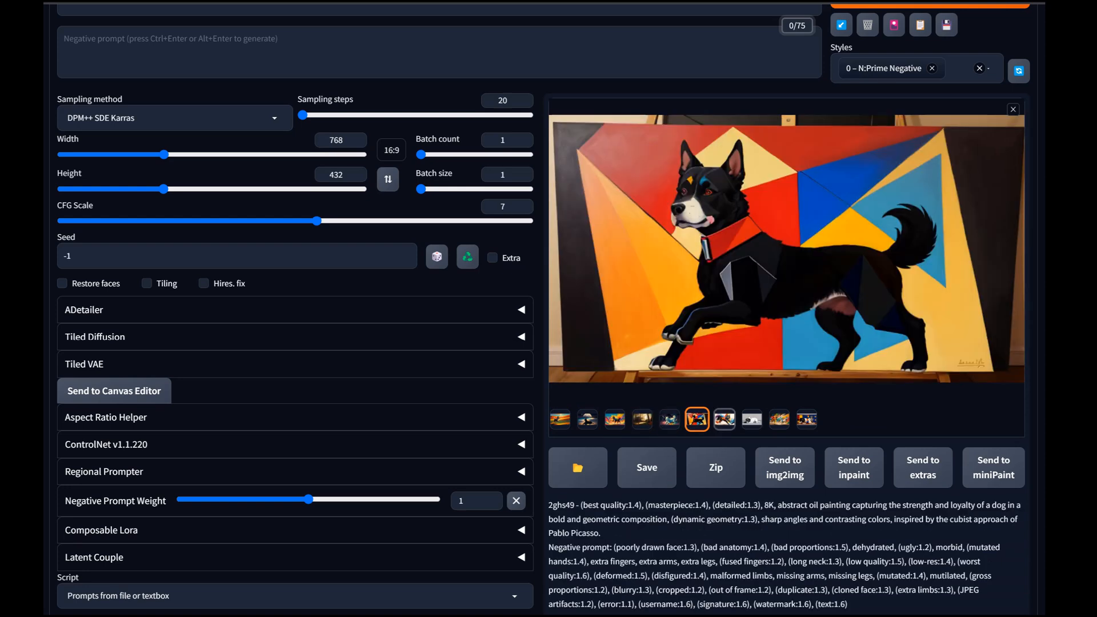
click(724, 419)
click(751, 419)
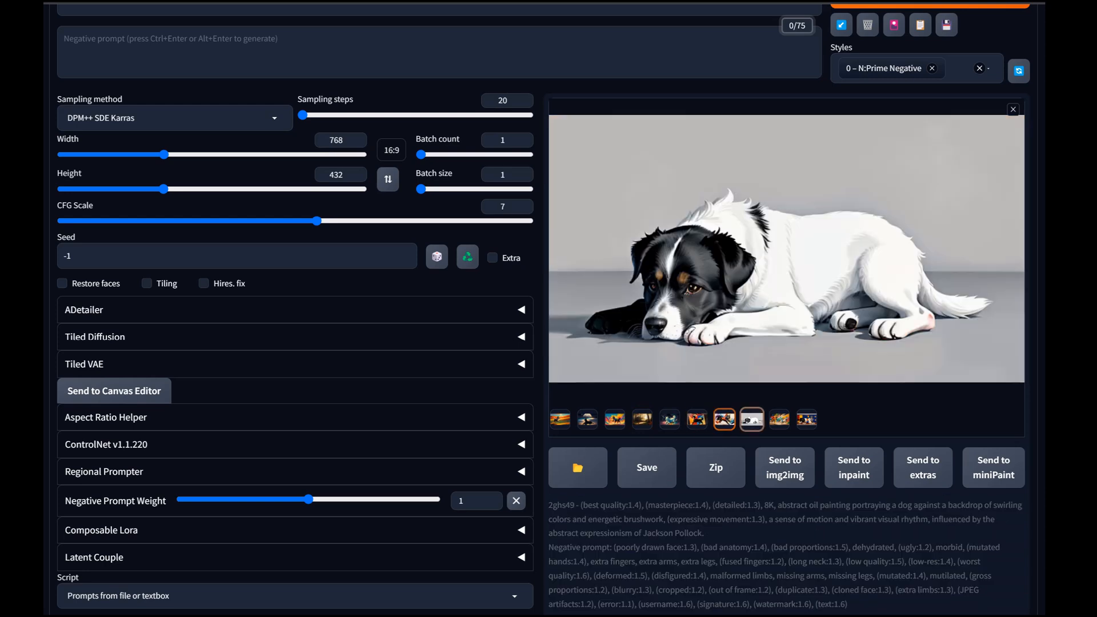
click(779, 420)
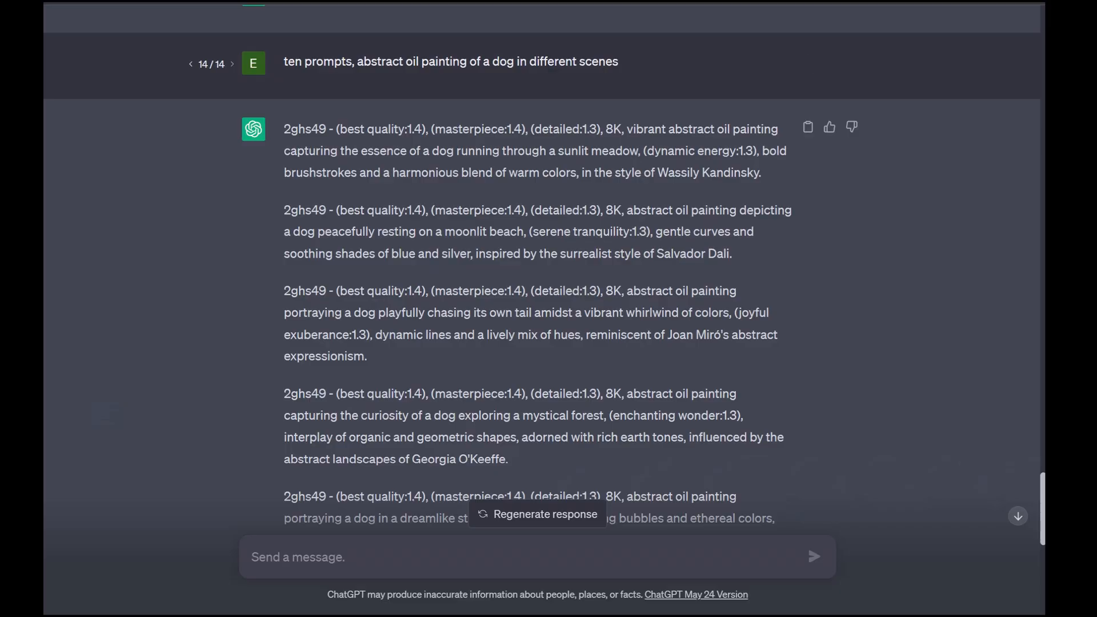
In ChatGPT, change the request to "5 prompts with labels, 5 beautiful woman dressed in 5 different colored, futuristic military style gowns. Digital illustrations" and submit it.
click(807, 61)
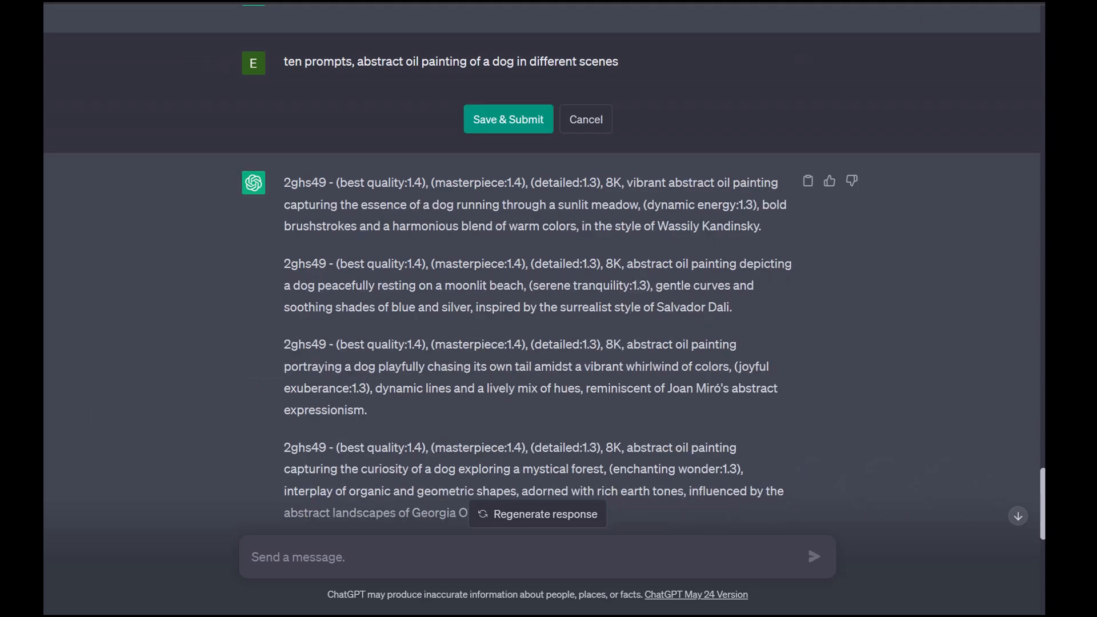
drag(618, 61, 283, 61)
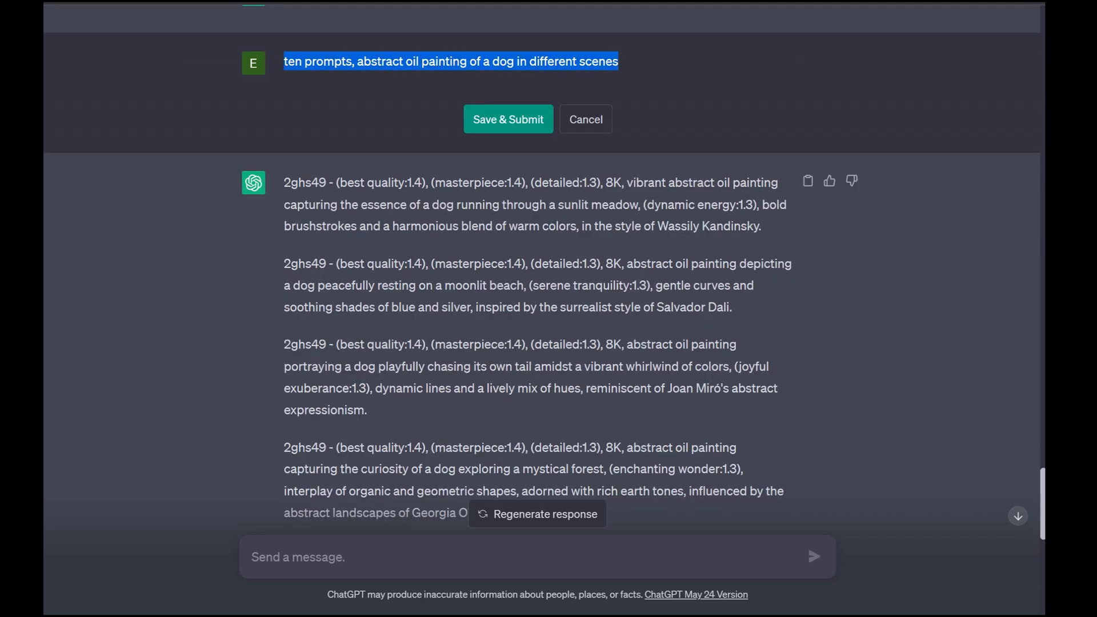
key(BackSpace)
text(5 prompts with labels, 5 beautiful woman dressed in 5 different colored, futuristic military style gowns. Digital illustrations)
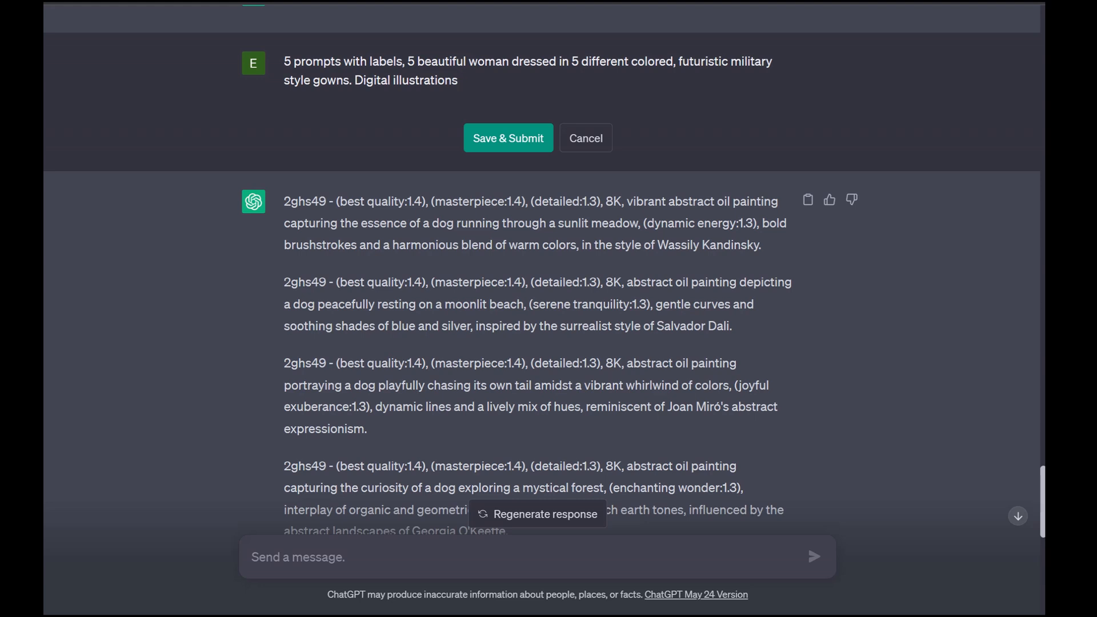
drag(460, 80, 446, 61)
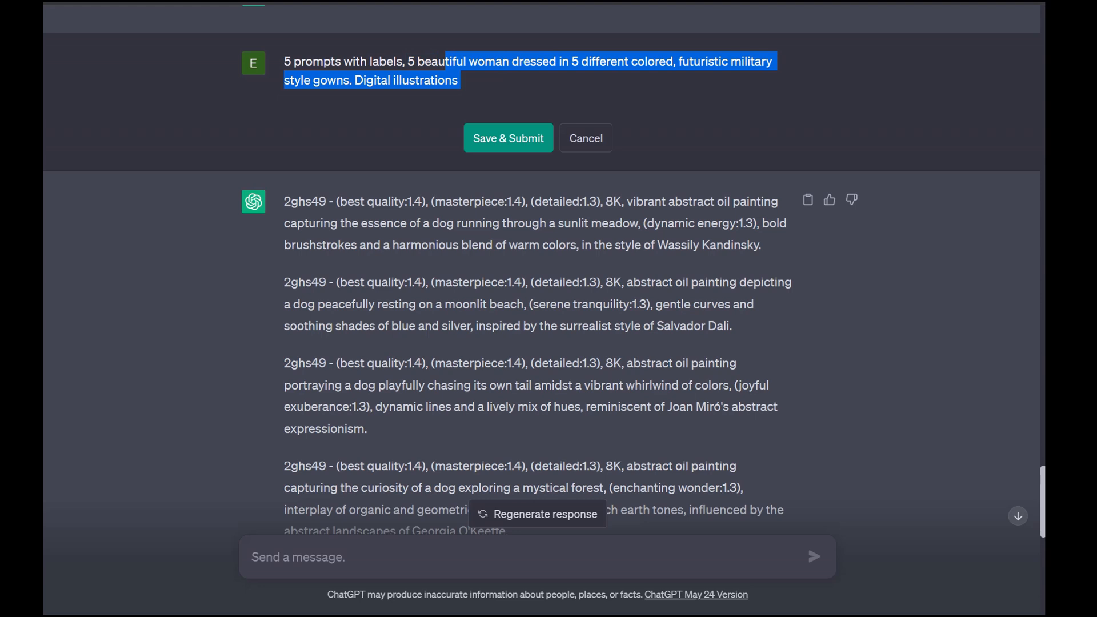
click(405, 61)
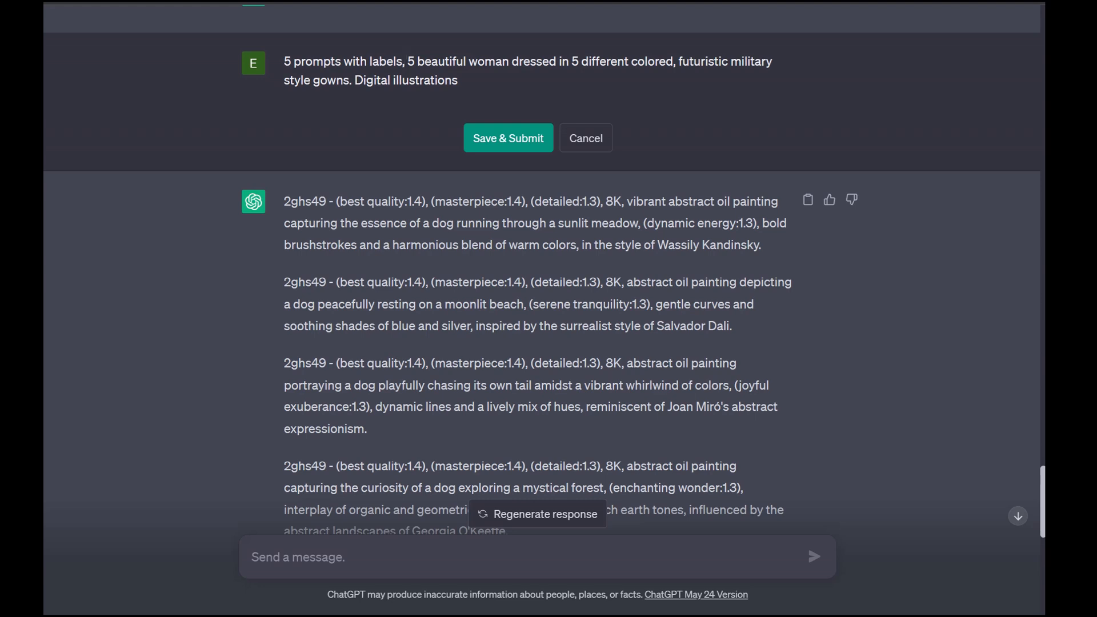
drag(341, 61, 402, 61)
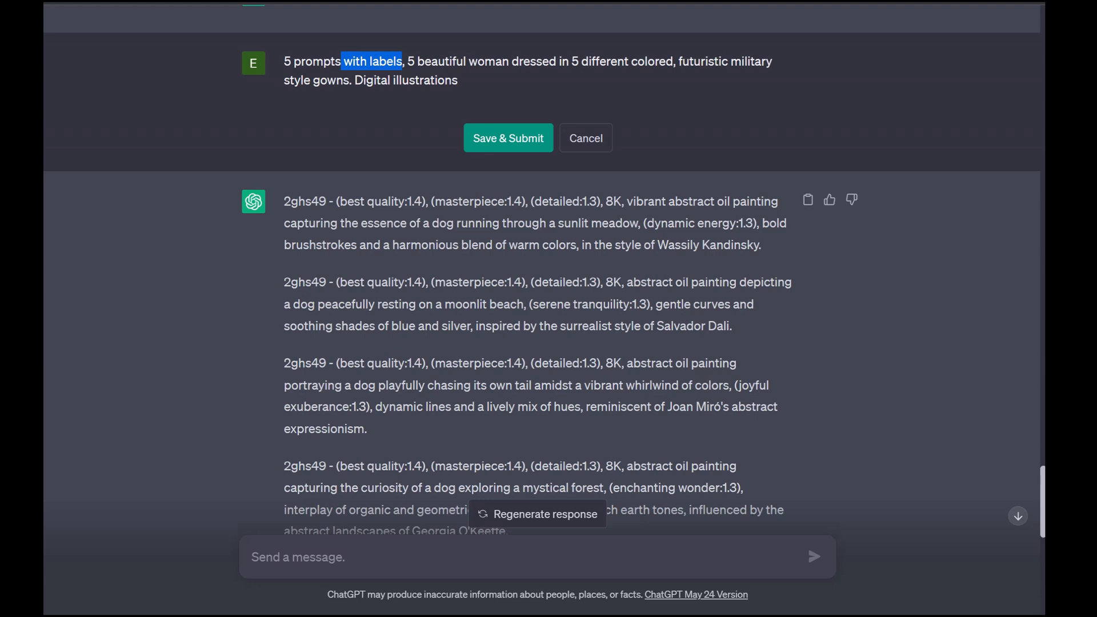
click(508, 138)
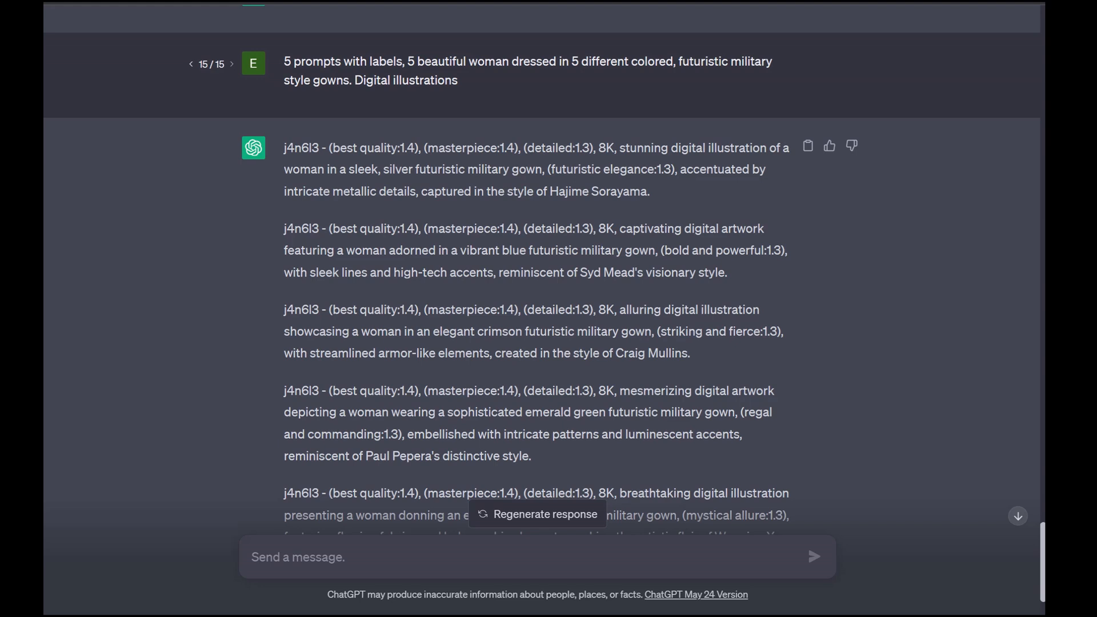
Check the five military gown prompts in the response and copy the whole response.
scroll(537, 285, down, 2)
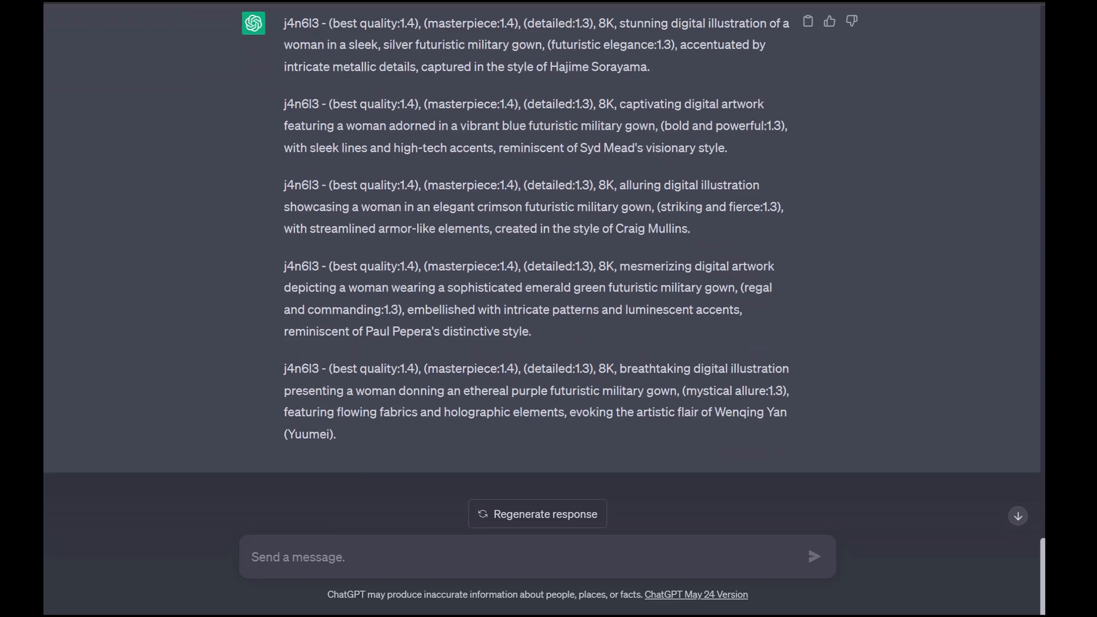
scroll(537, 257, up, 1)
click(807, 83)
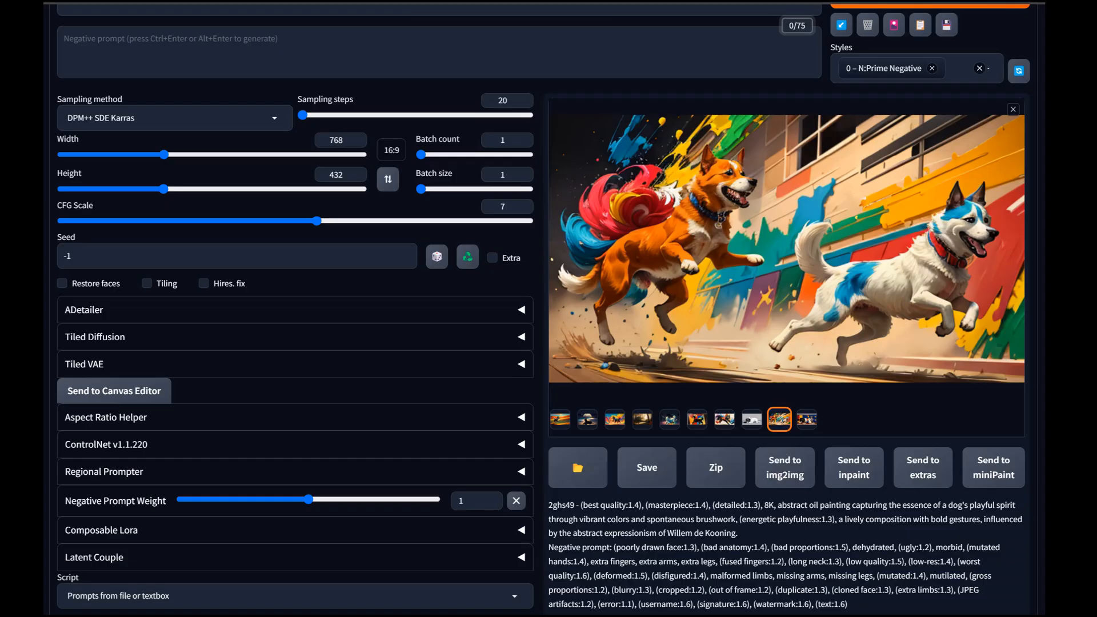
In the Stable Diffusion web UI, replace the dog prompts in the list of prompt inputs with the copied gown prompts and generate the images.
scroll(548, 309, down, 8)
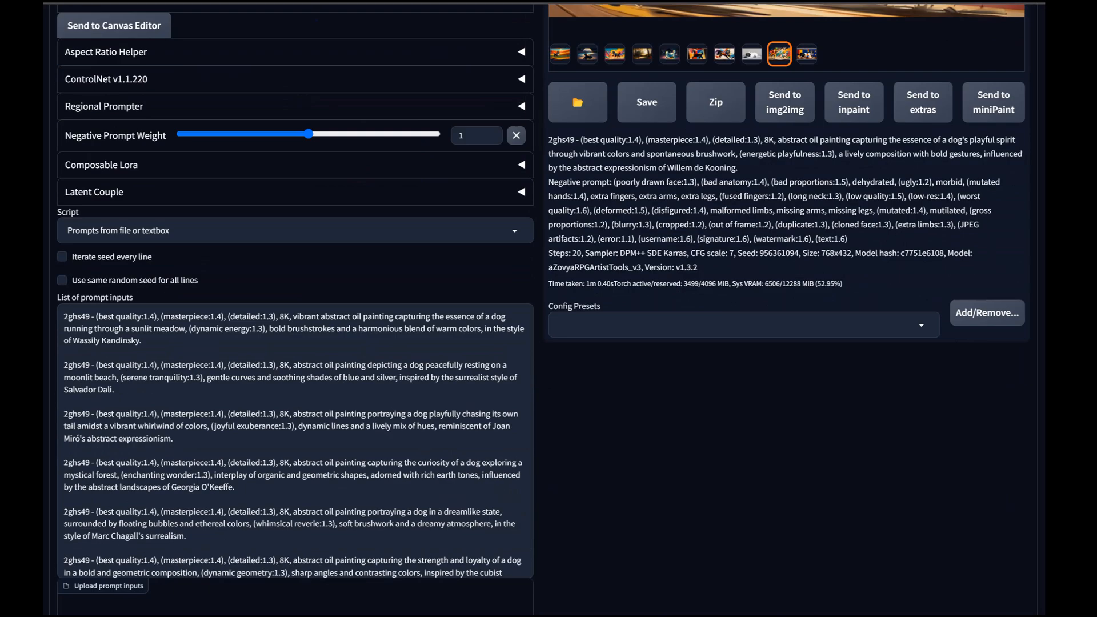
key(ctrl+a)
key(ctrl+v)
scroll(549, 308, up, 4)
scroll(548, 309, up, 6)
key(ctrl+Return)
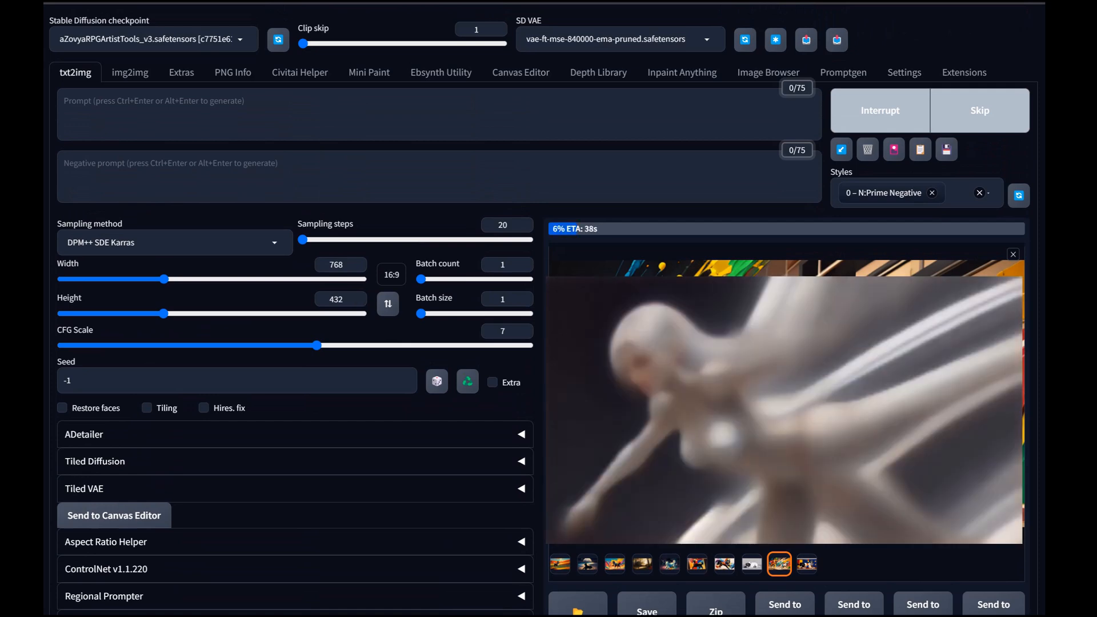
Compare the gown prompts in the list of prompt inputs with the image previews during generation.
scroll(543, 310, down, 1)
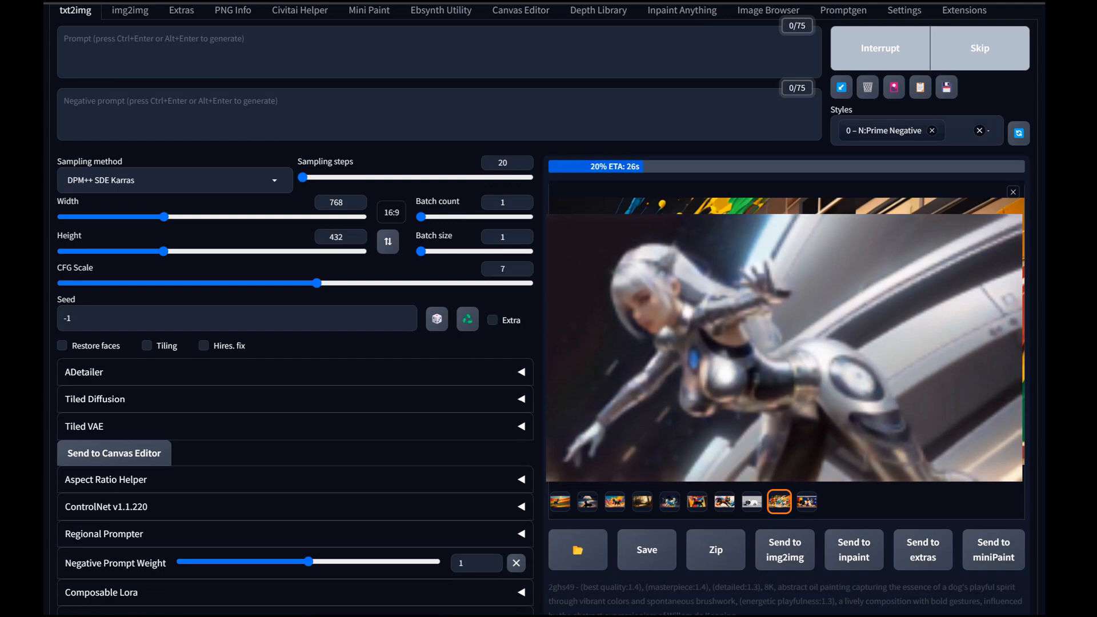
scroll(543, 310, down, 2)
scroll(543, 310, down, 7)
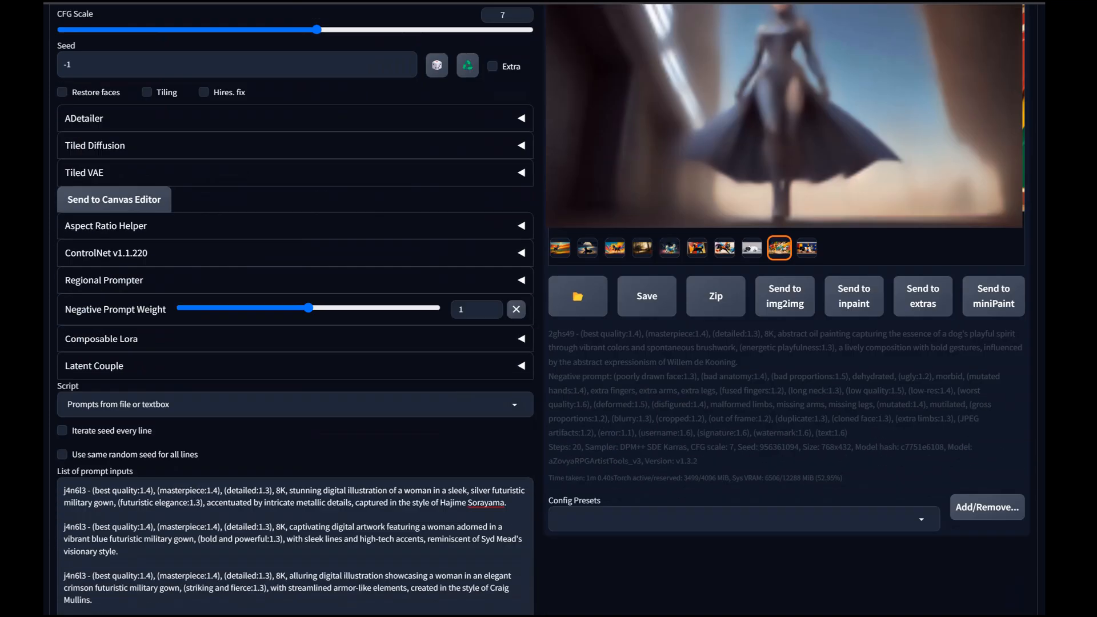
scroll(543, 311, up, 4)
scroll(543, 311, down, 2)
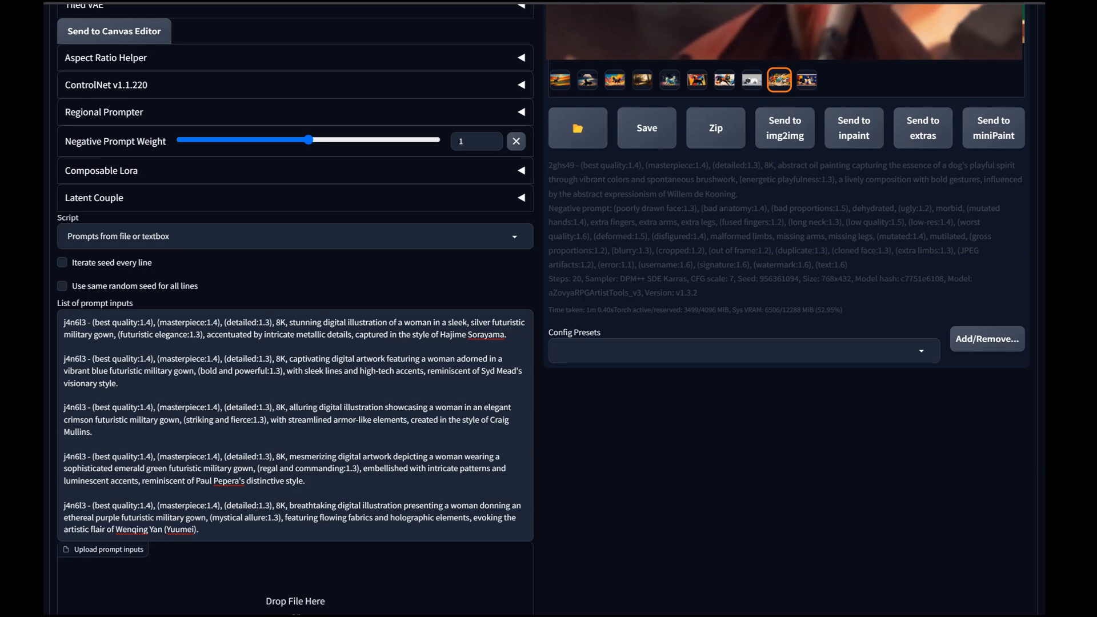
scroll(549, 308, up, 4)
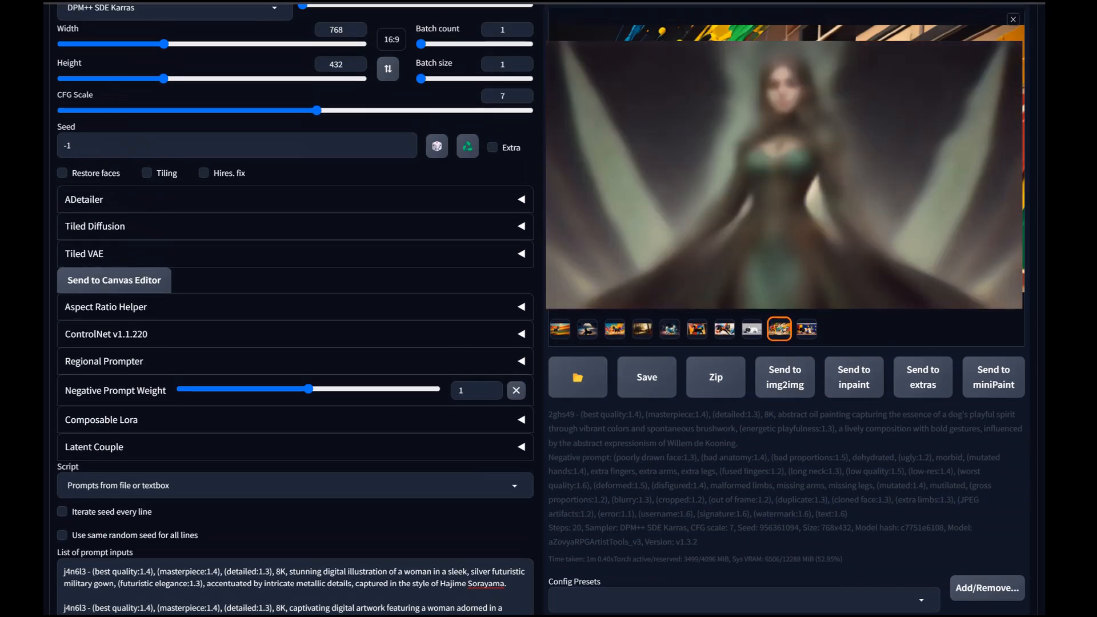
scroll(549, 309, down, 5)
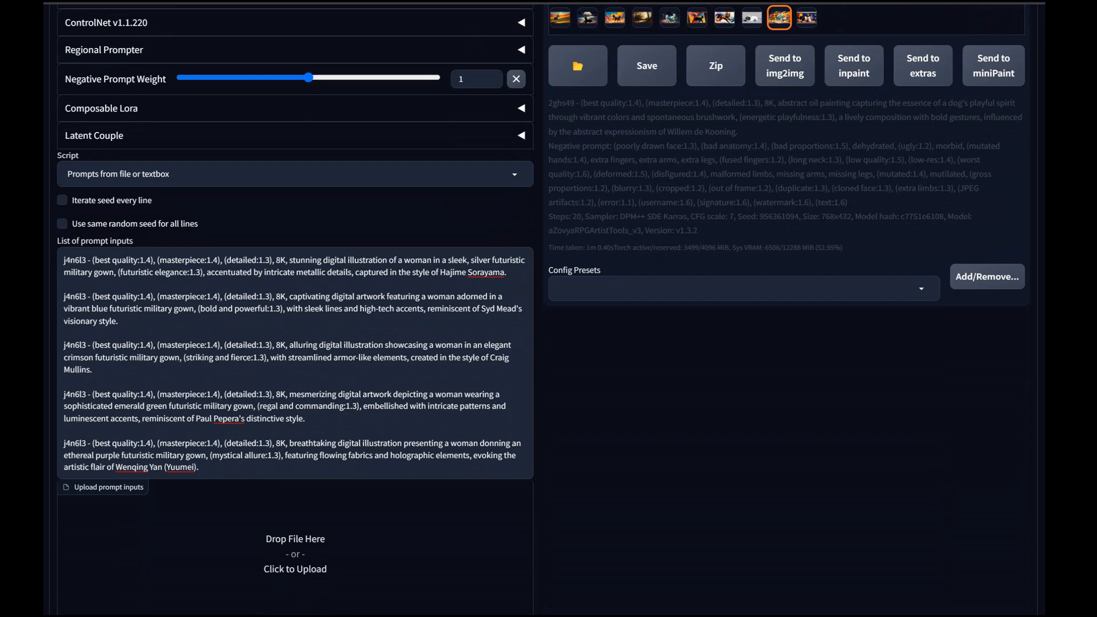
scroll(548, 308, up, 6)
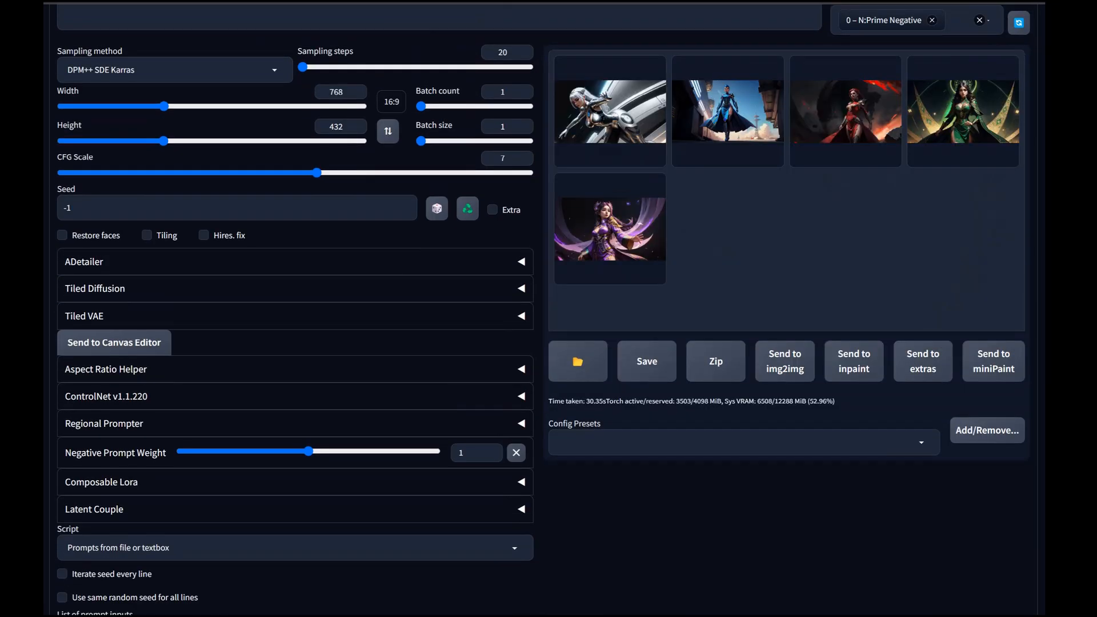
Examine the generated gown illustrations, first in the gallery and enlarged in the full-screen viewer, then close the viewer.
click(610, 113)
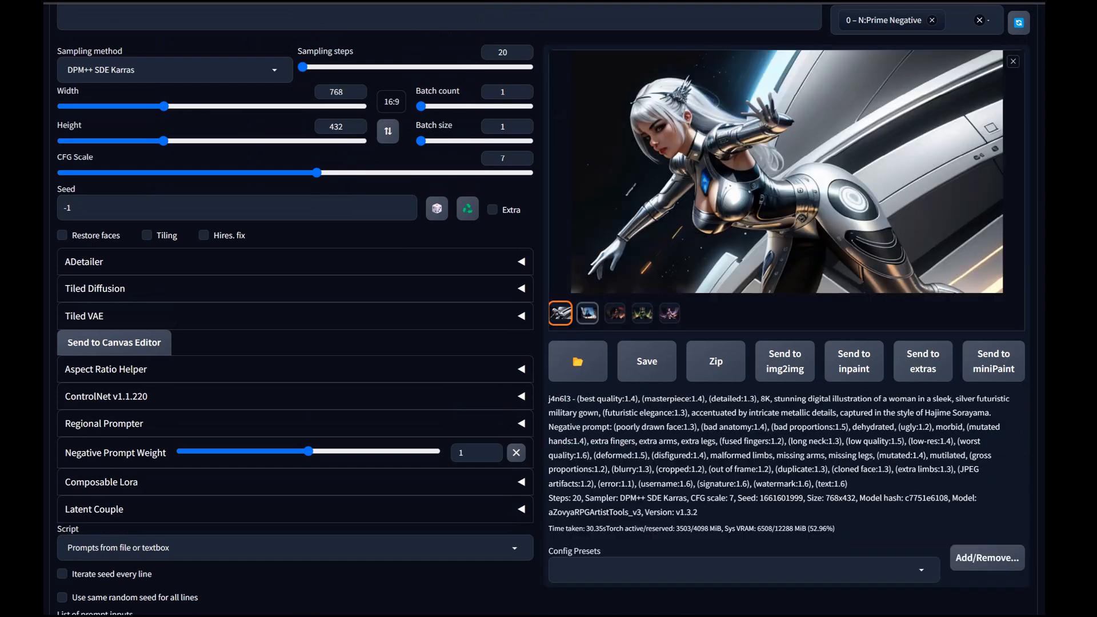
click(587, 313)
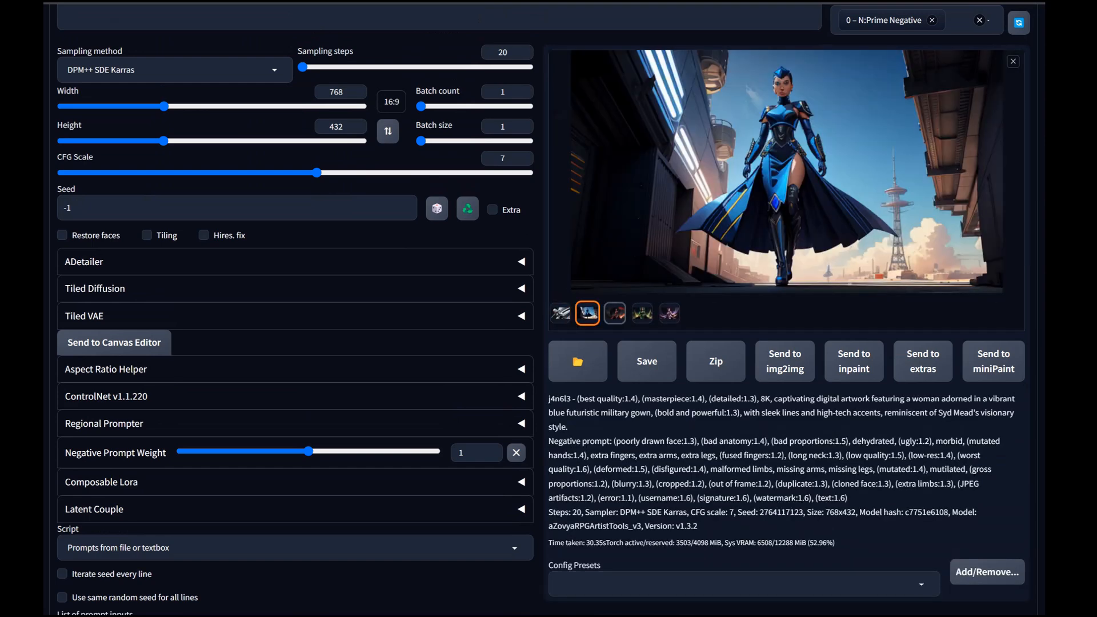
click(615, 313)
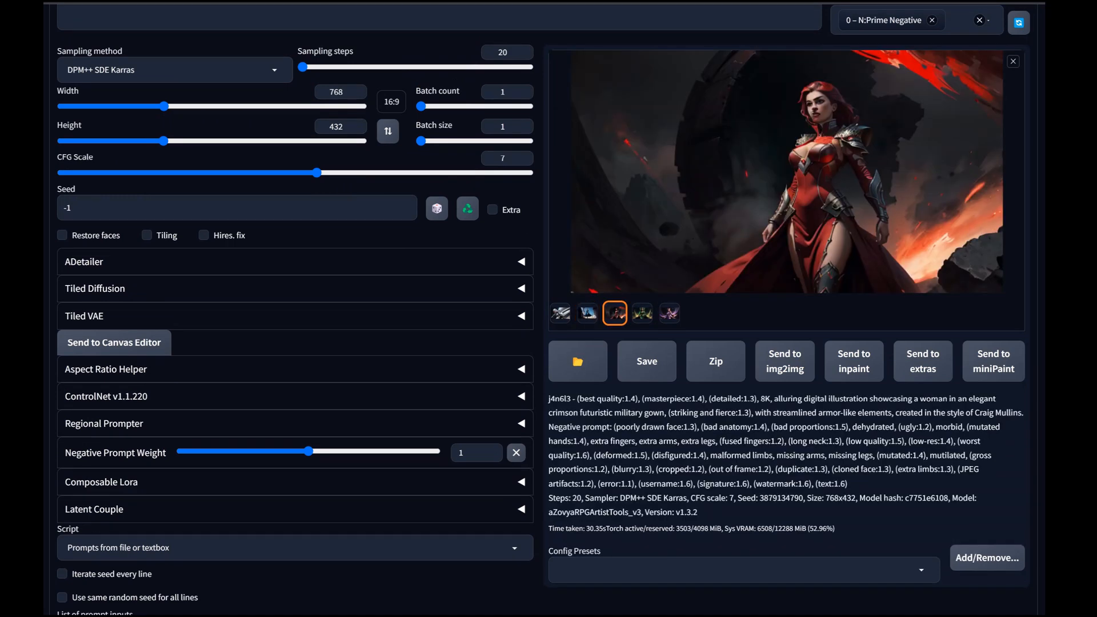
click(787, 172)
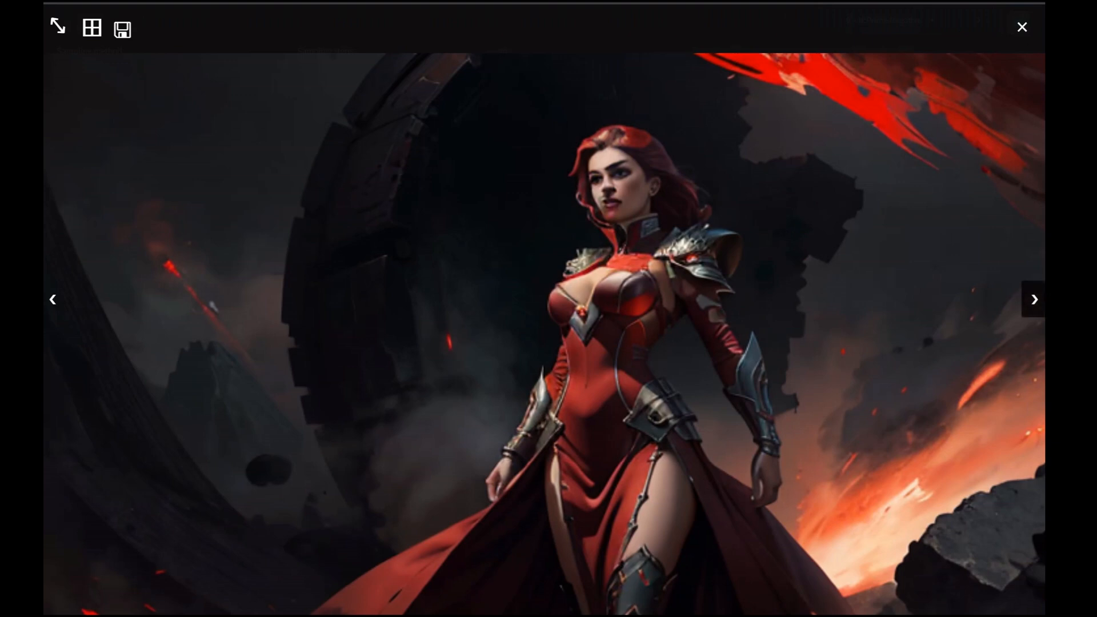
click(1034, 298)
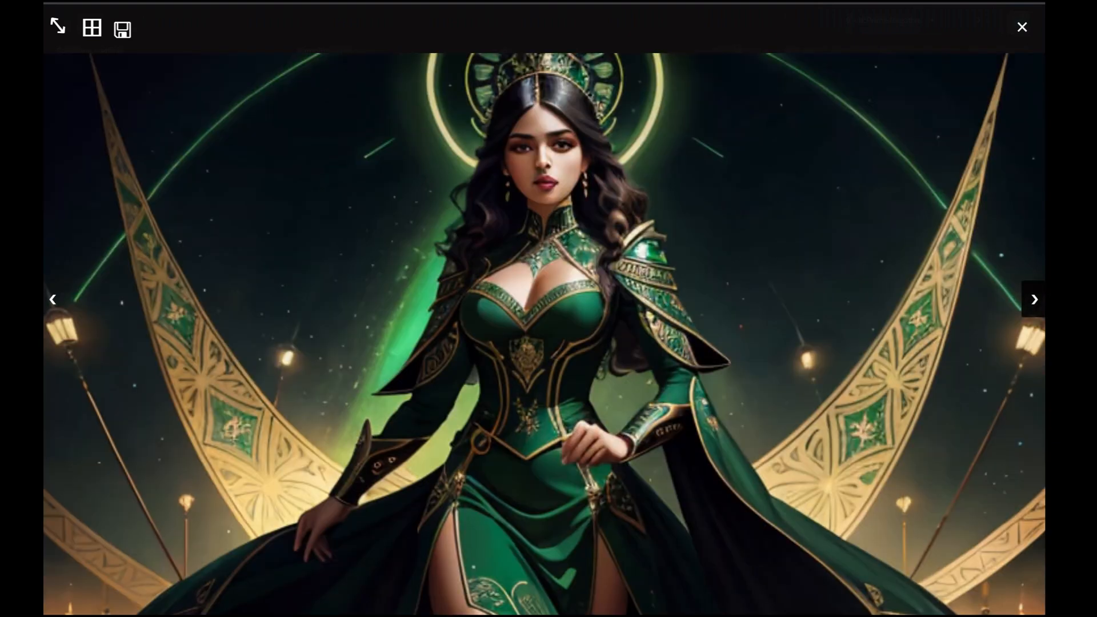
click(1033, 299)
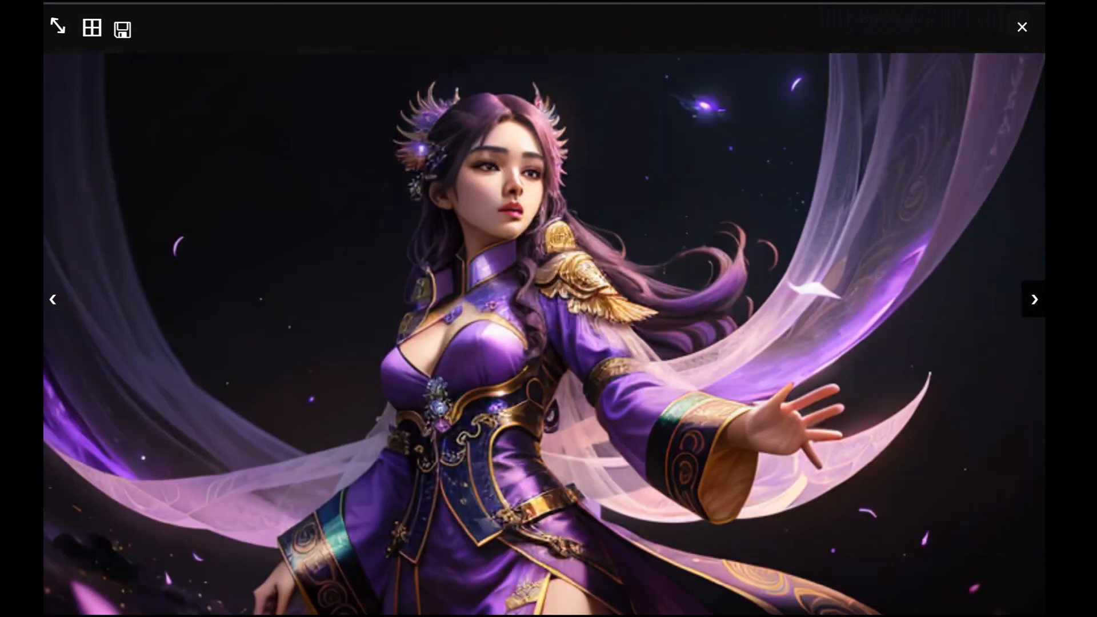
click(1034, 299)
click(1034, 298)
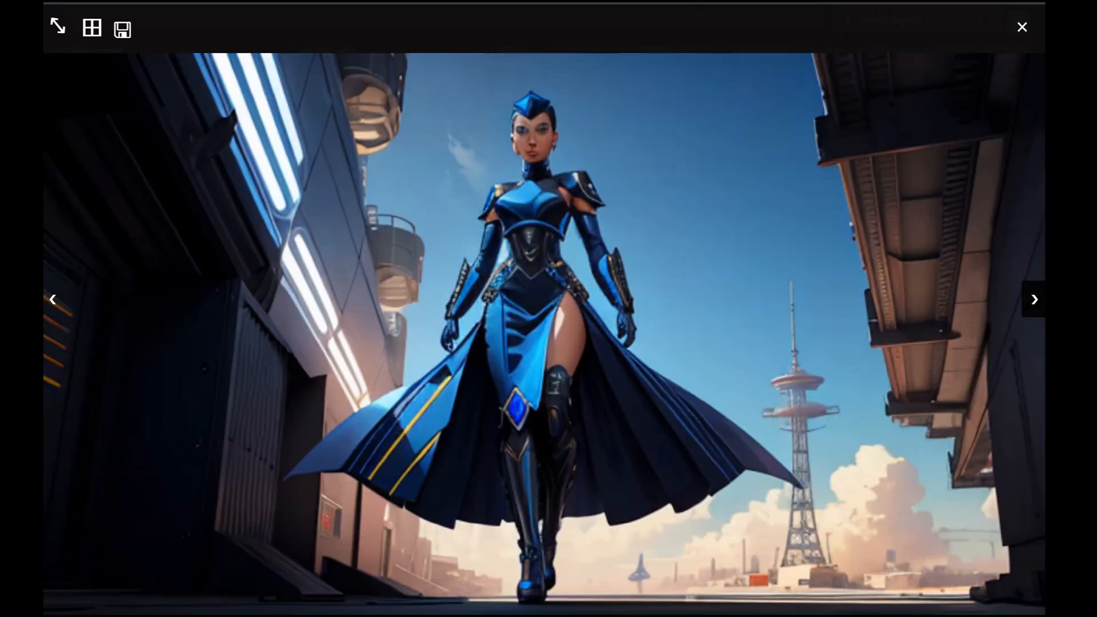
key(Escape)
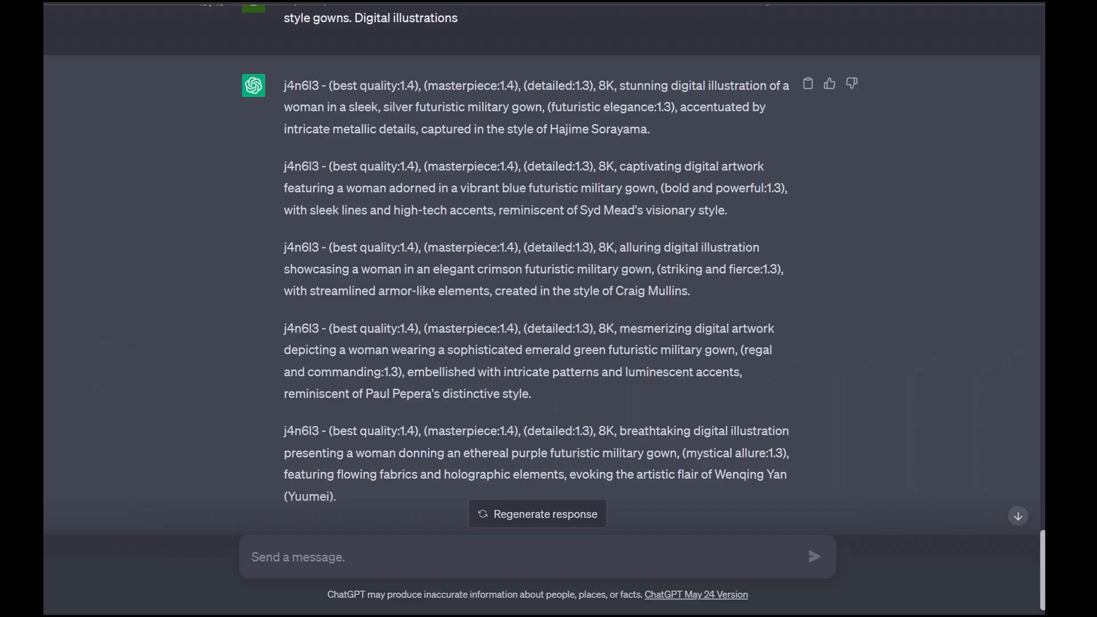
Replace the gown request with "50 prompts for different digital illustrations of beautiful women wearing different clothing" and resubmit it.
scroll(541, 286, up, 3)
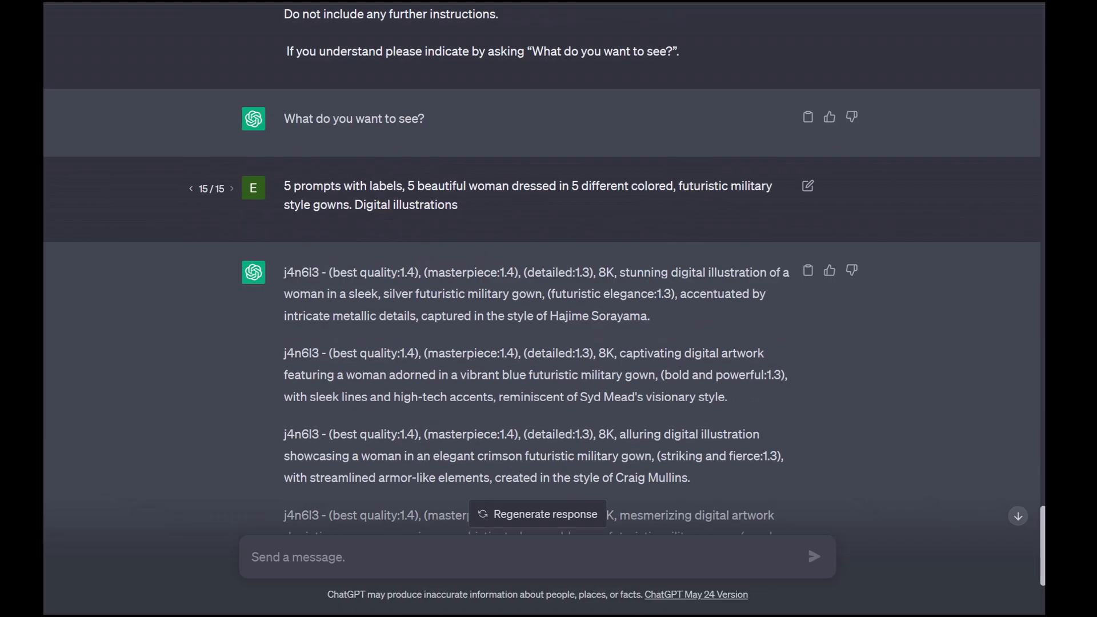
click(808, 186)
drag(290, 204, 461, 205)
key(ctrl+a)
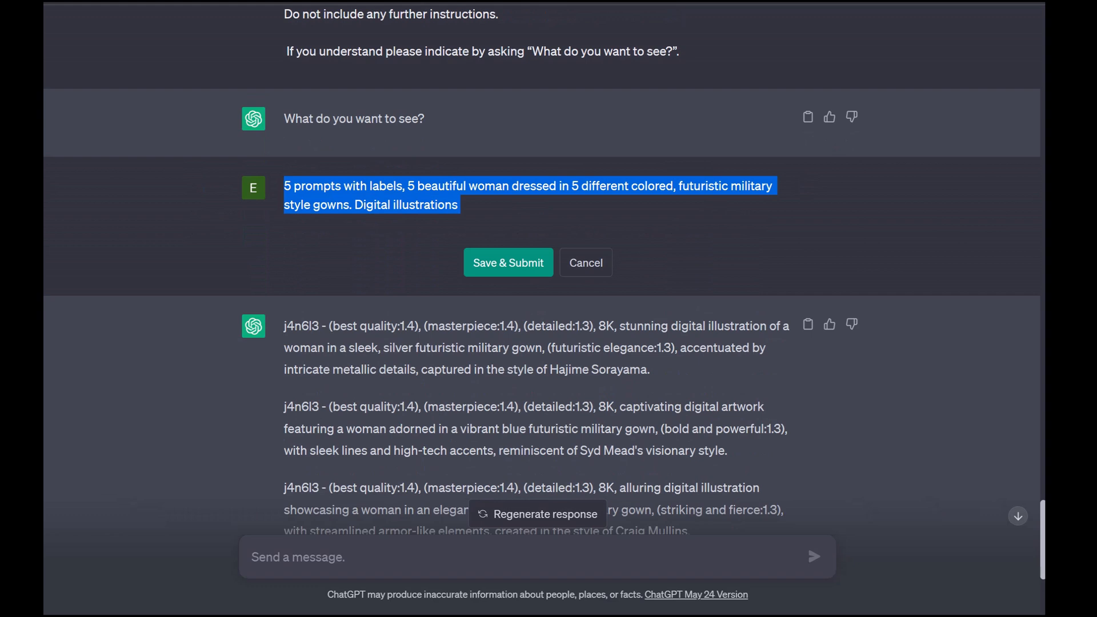
text(50 prompts for different digital illustrations of beautiful women wearing different clothing)
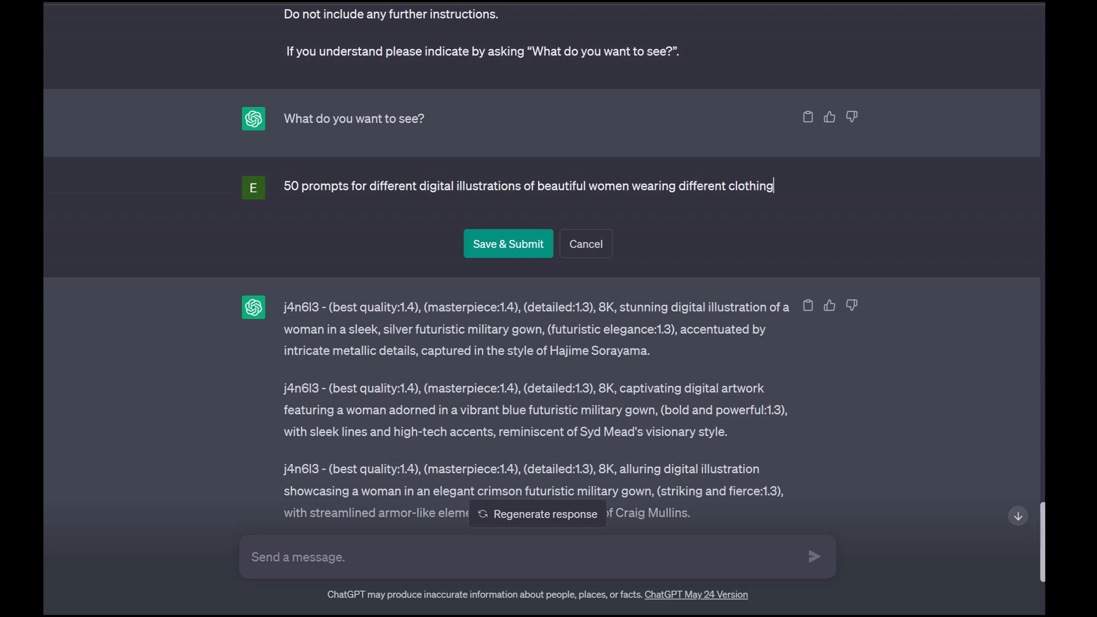
click(509, 244)
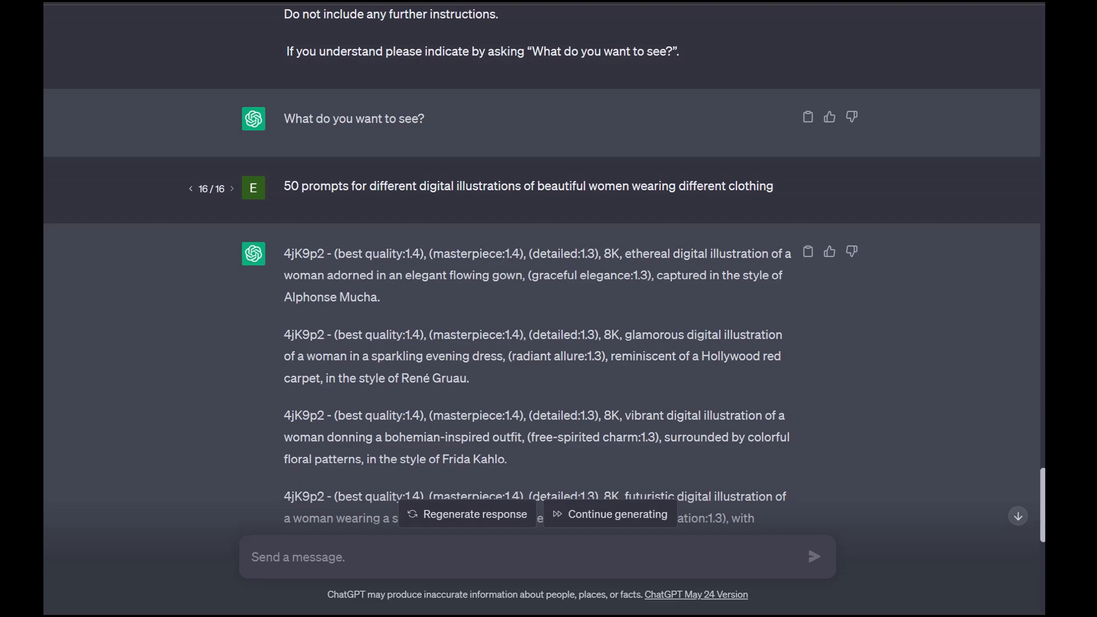
Review the generated clothing prompts from the first to the cut-off last one, checking the label that starts each prompt.
scroll(543, 285, down, 5)
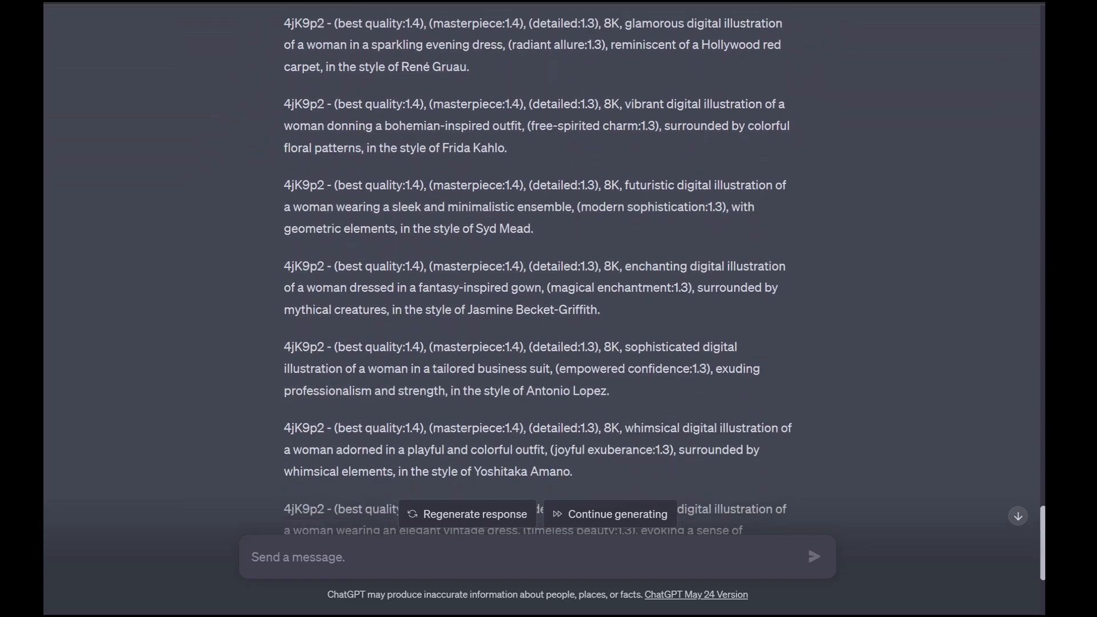
scroll(543, 268, up, 3)
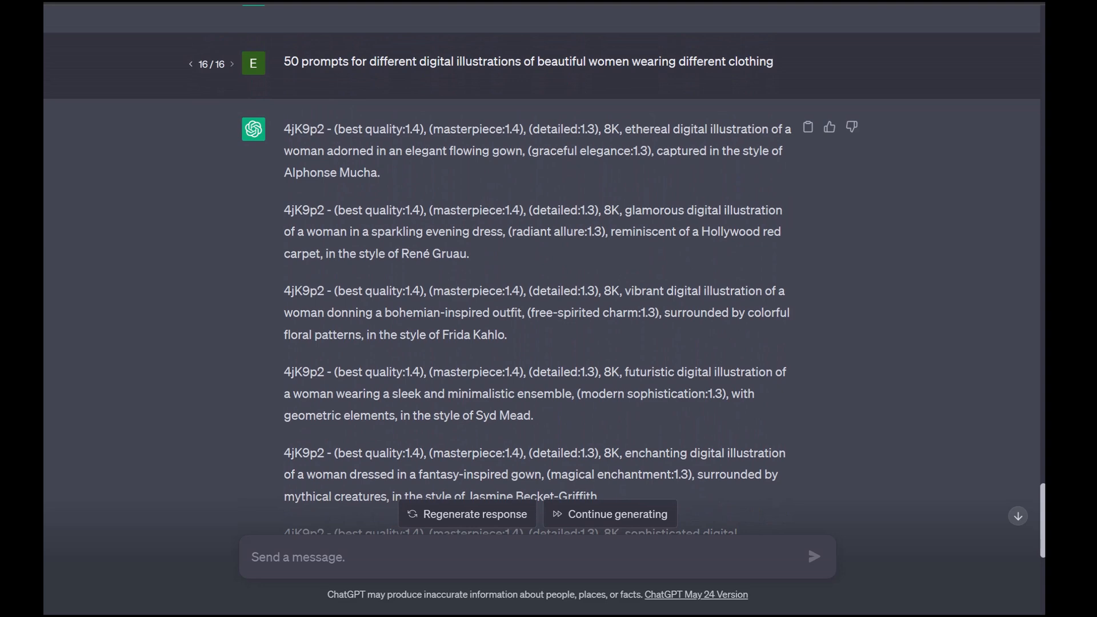
scroll(543, 286, down, 8)
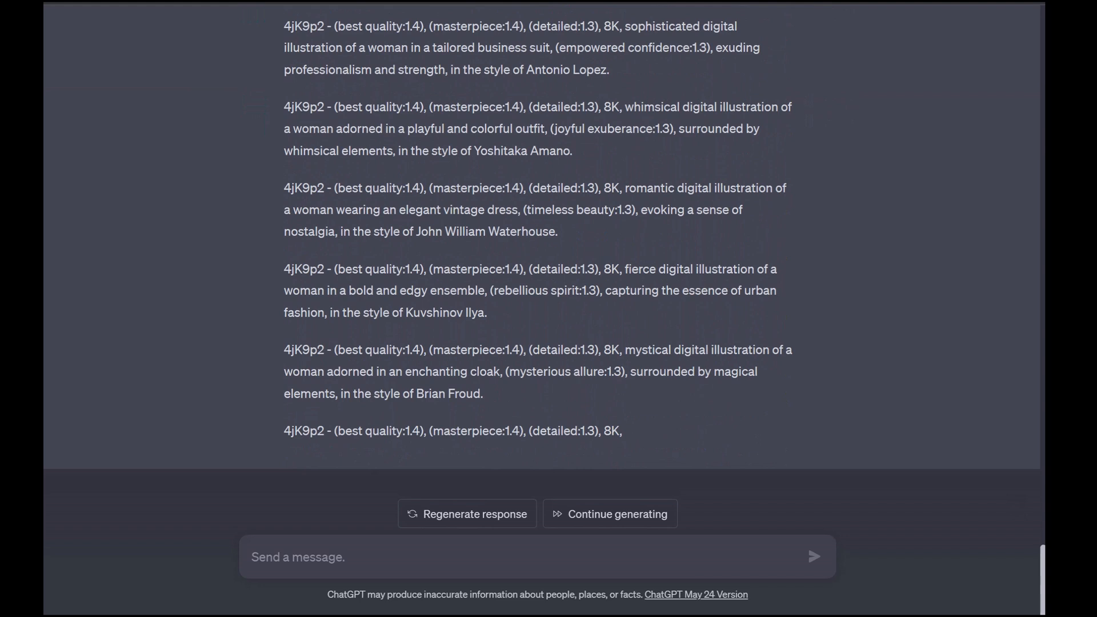
scroll(543, 263, up, 2)
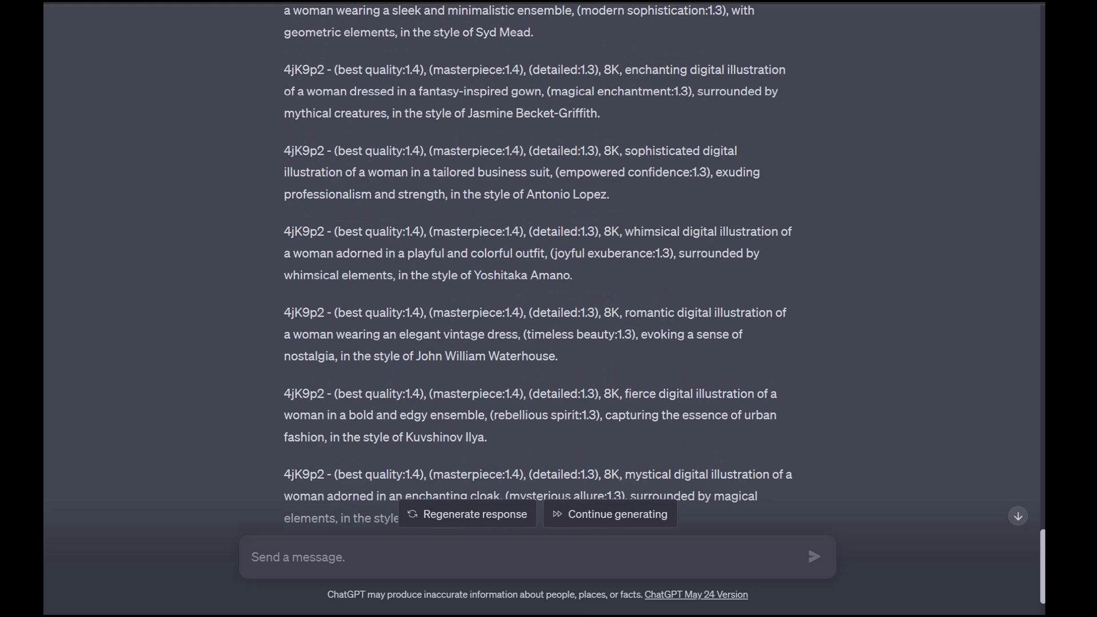
scroll(537, 263, up, 2)
scroll(537, 263, down, 3)
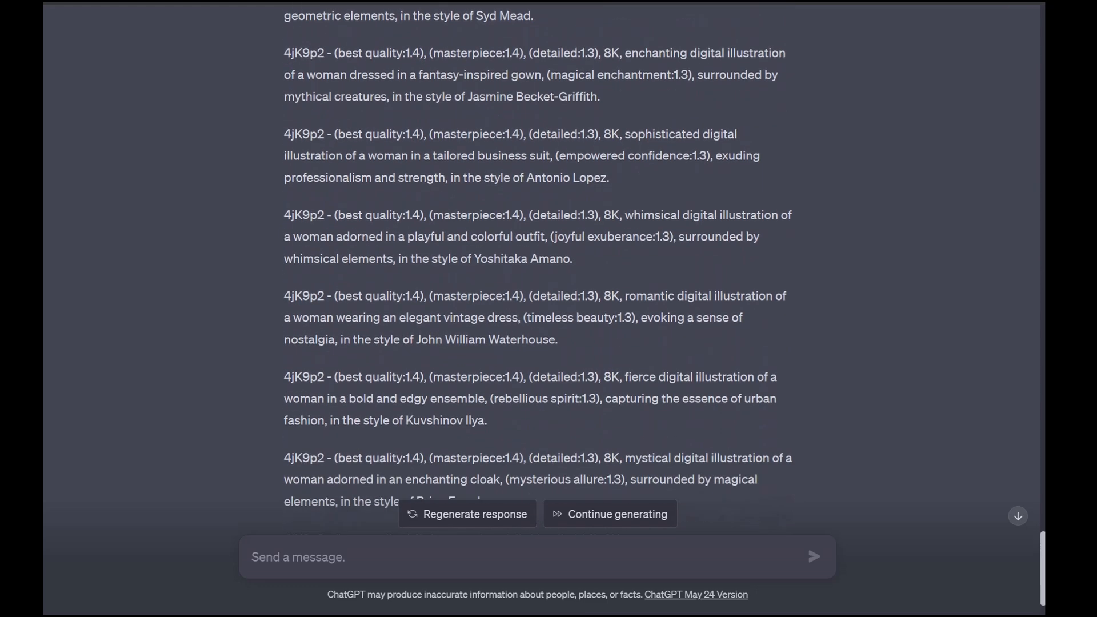
drag(283, 170, 324, 169)
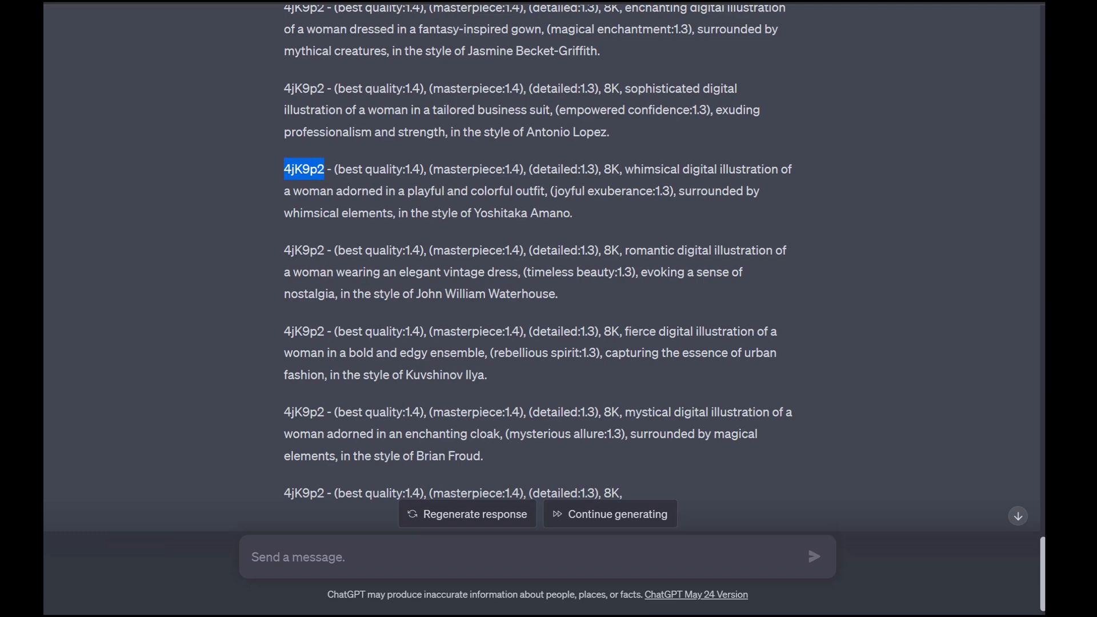
scroll(536, 263, up, 7)
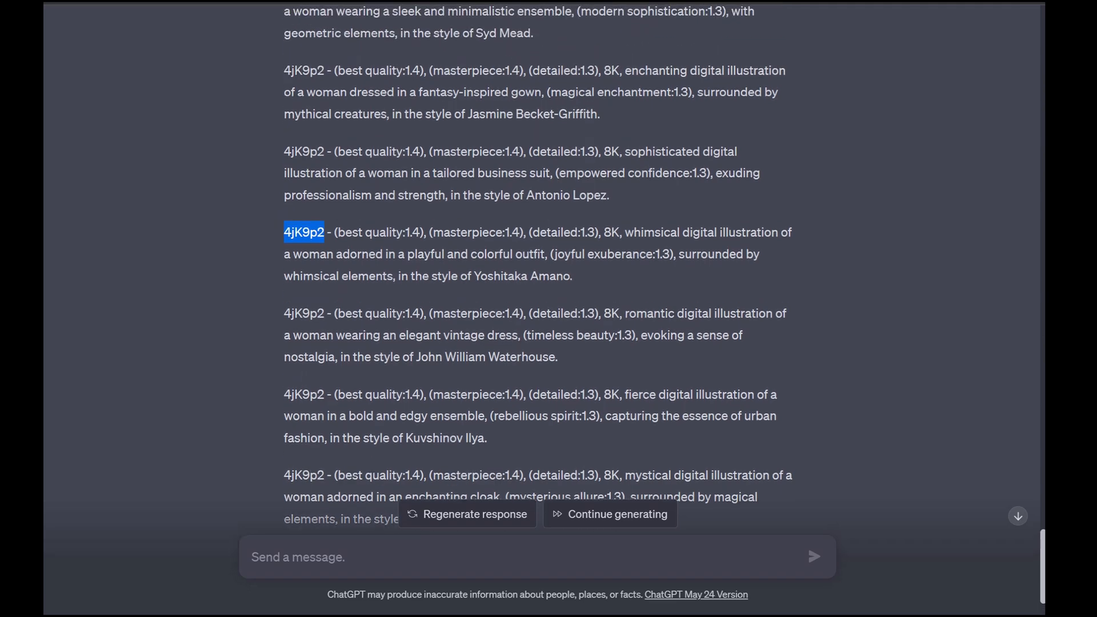
scroll(537, 274, up, 2)
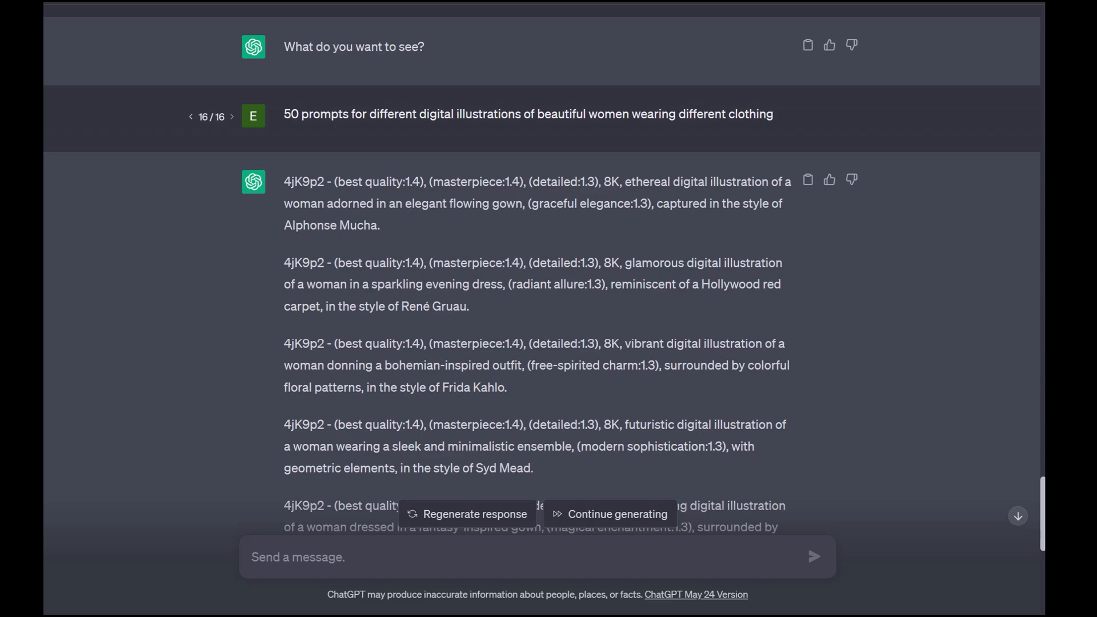
scroll(542, 308, down, 9)
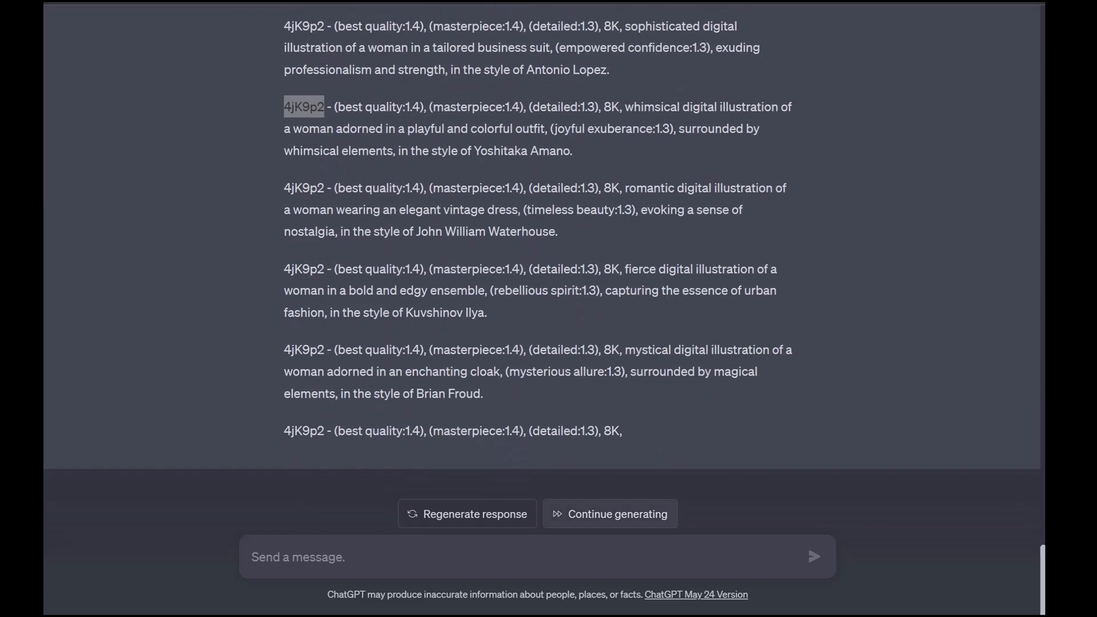
Have ChatGPT continue the cut-off response, look over the added clothing prompts and copy the whole response.
click(610, 513)
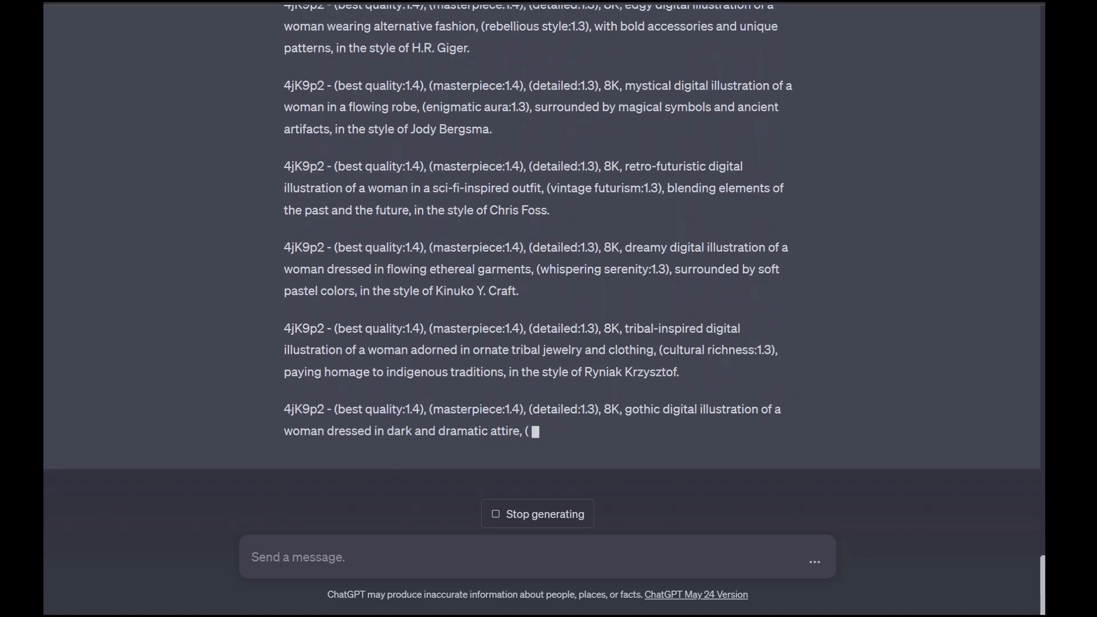
scroll(542, 264, up, 20)
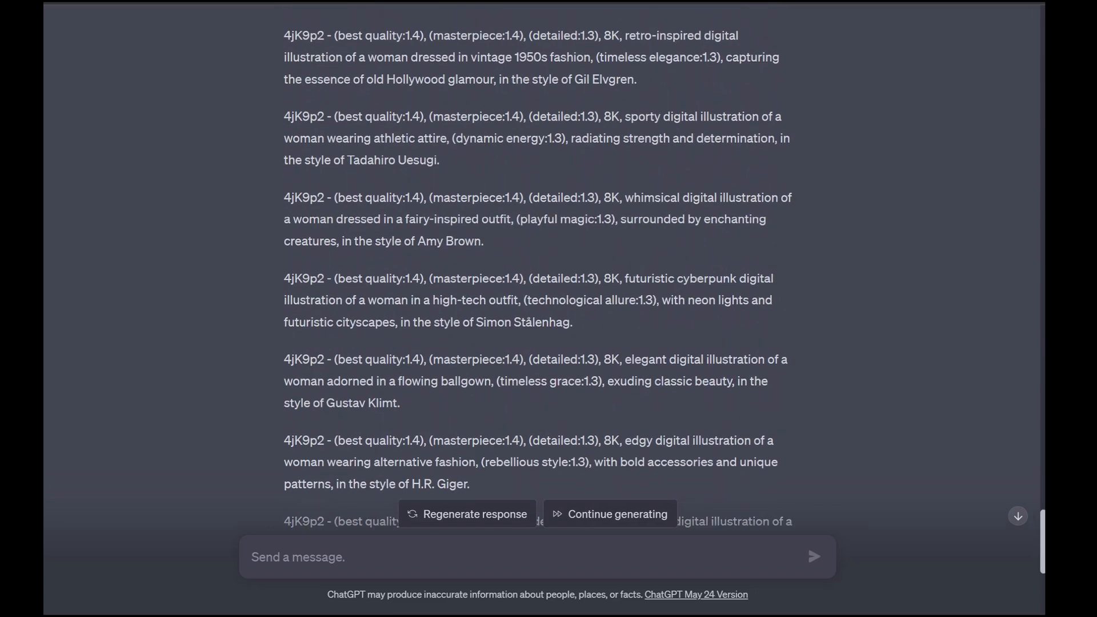
scroll(542, 265, up, 1)
scroll(541, 264, down, 2)
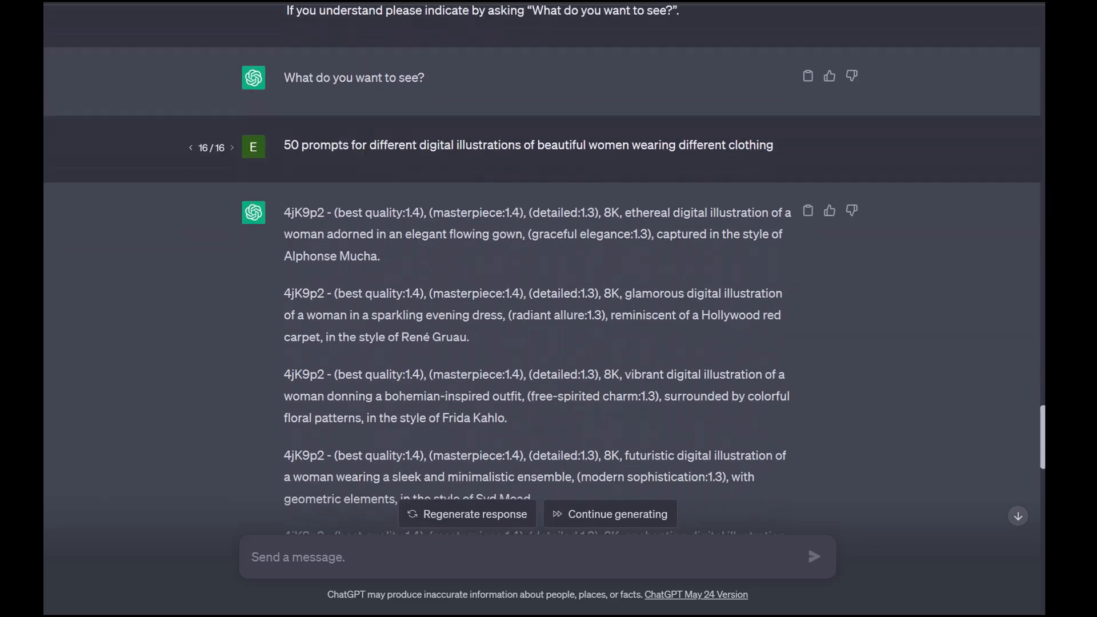
click(808, 158)
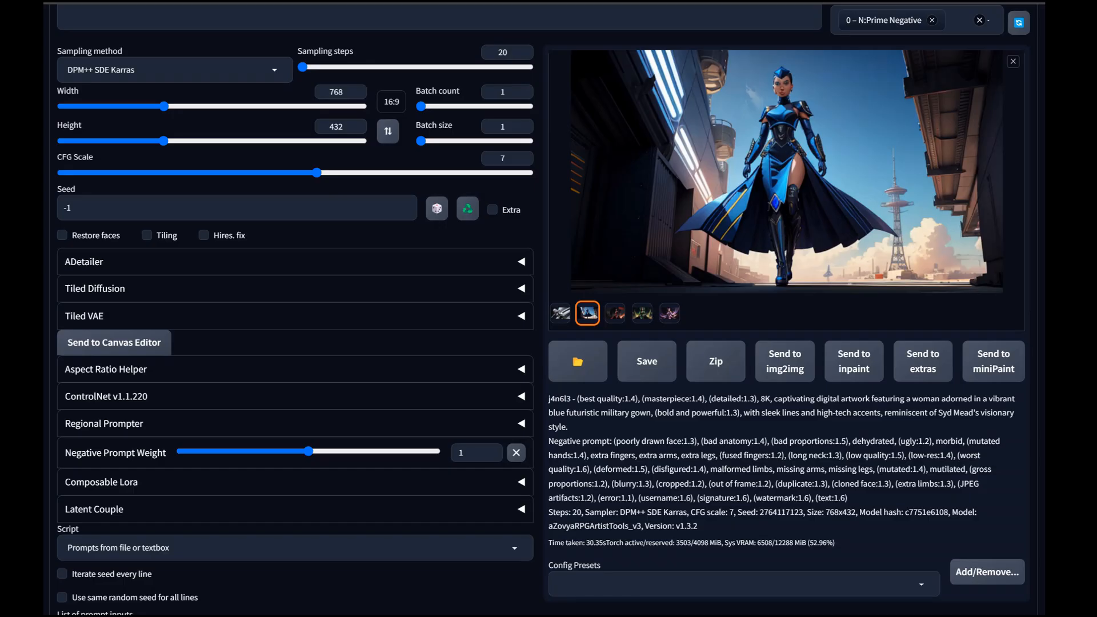
In the Stable Diffusion web UI, replace the gown prompts in the list of prompt inputs with the copied clothing prompts.
scroll(542, 308, up, 3)
scroll(542, 308, down, 9)
click(88, 320)
key(ctrl+a)
key(ctrl+v)
Join the split retro-inspired 1950s fashion prompt into a single prompt after "8K," and check the rest of the prompt list.
drag(125, 563, 64, 537)
key(BackSpace)
scroll(295, 431, up, 3)
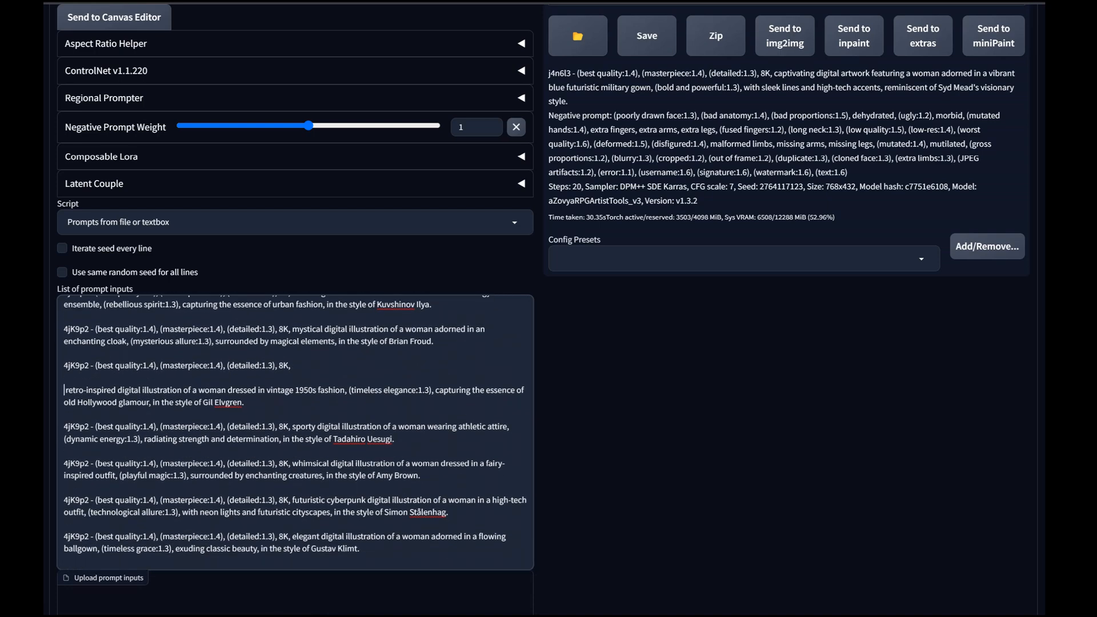
key(BackSpace)
key(BackSpace)
scroll(295, 432, up, 5)
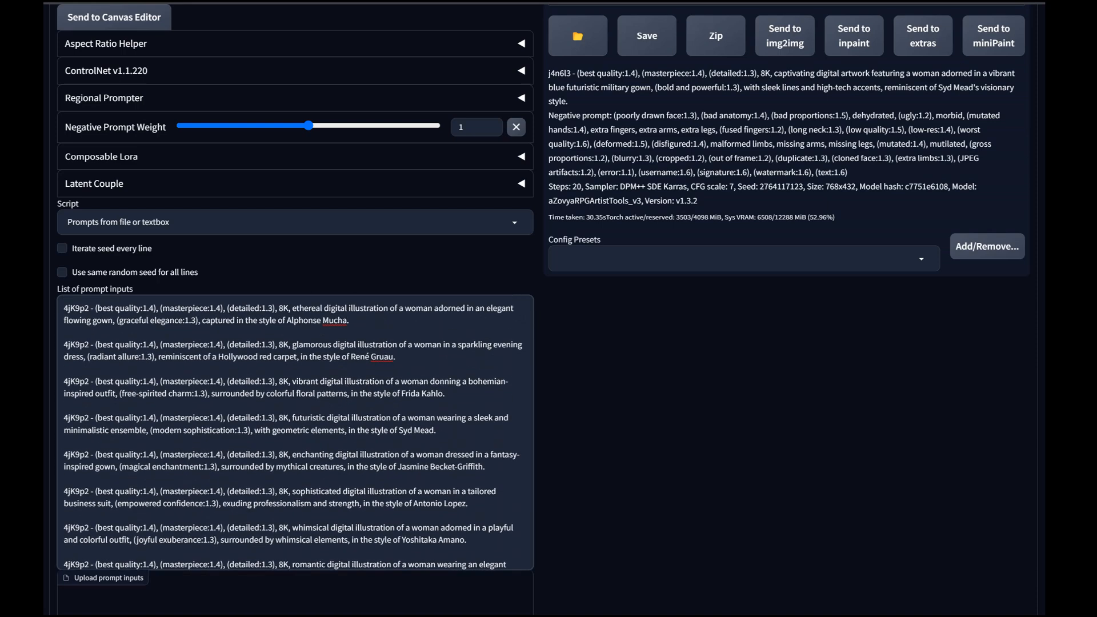
scroll(294, 432, down, 5)
scroll(295, 432, down, 5)
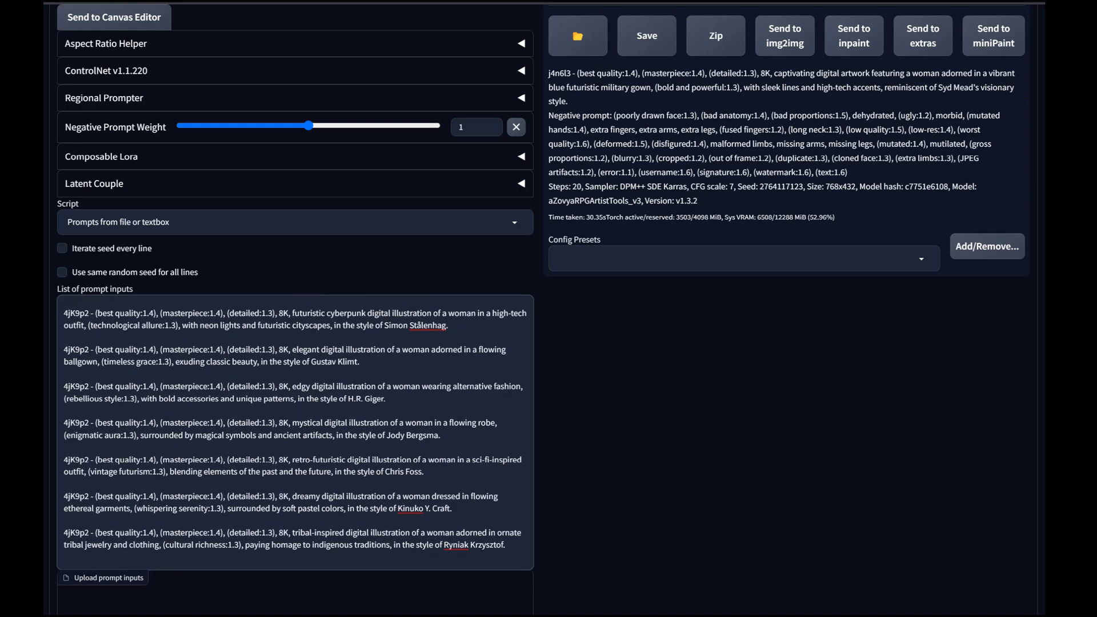
Set the image aspect ratio to 5:4, swap it to portrait 4:5 at 616 × 768, and generate the images.
scroll(294, 432, up, 10)
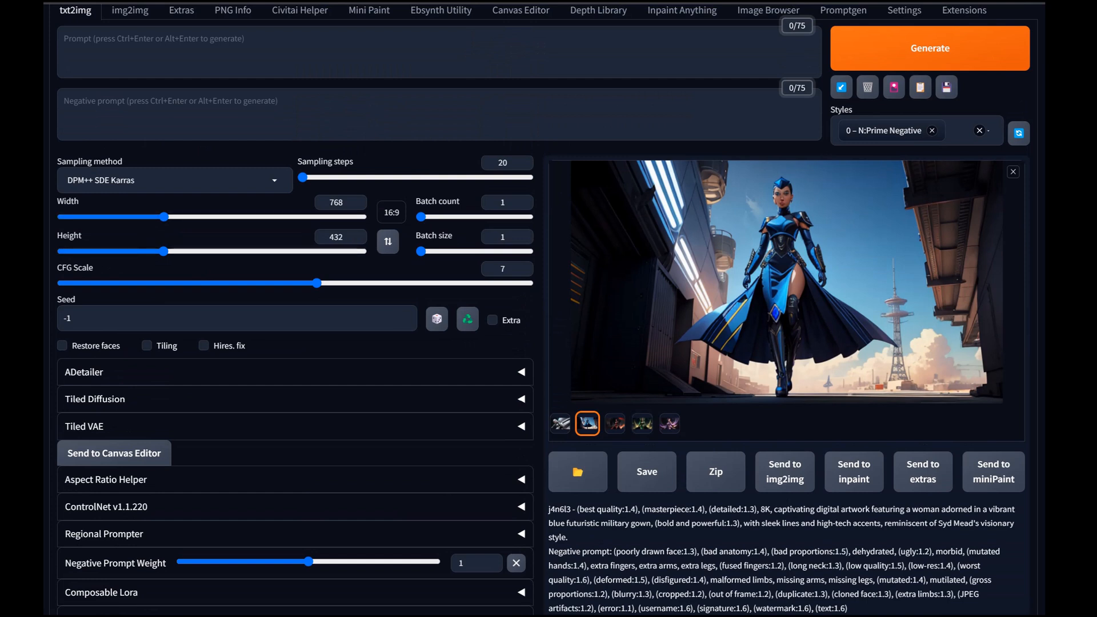
click(391, 212)
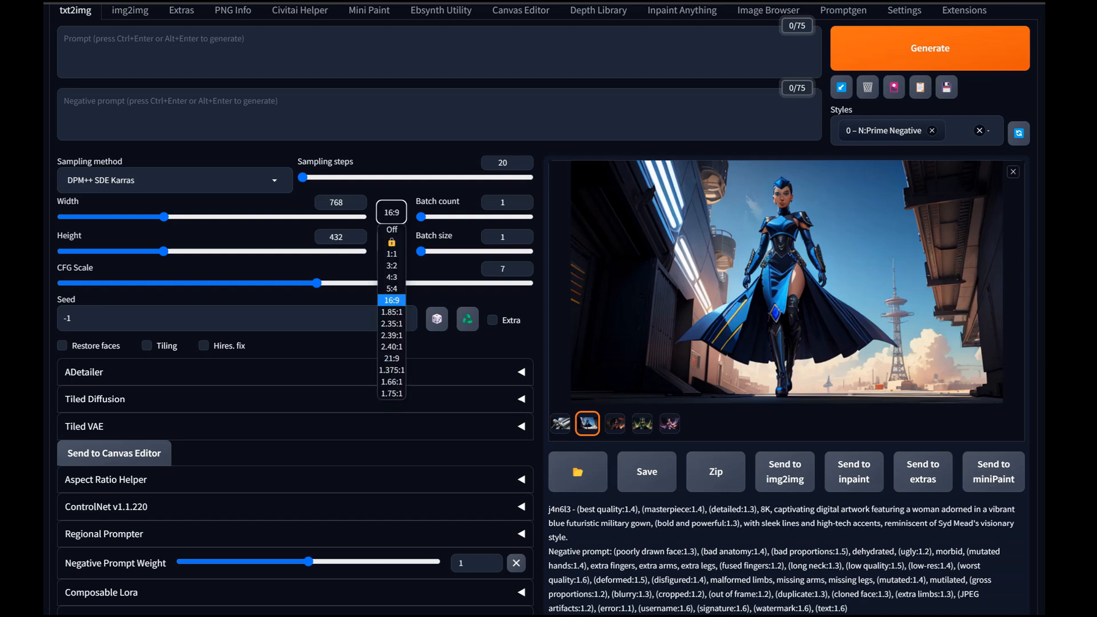
click(391, 288)
click(388, 241)
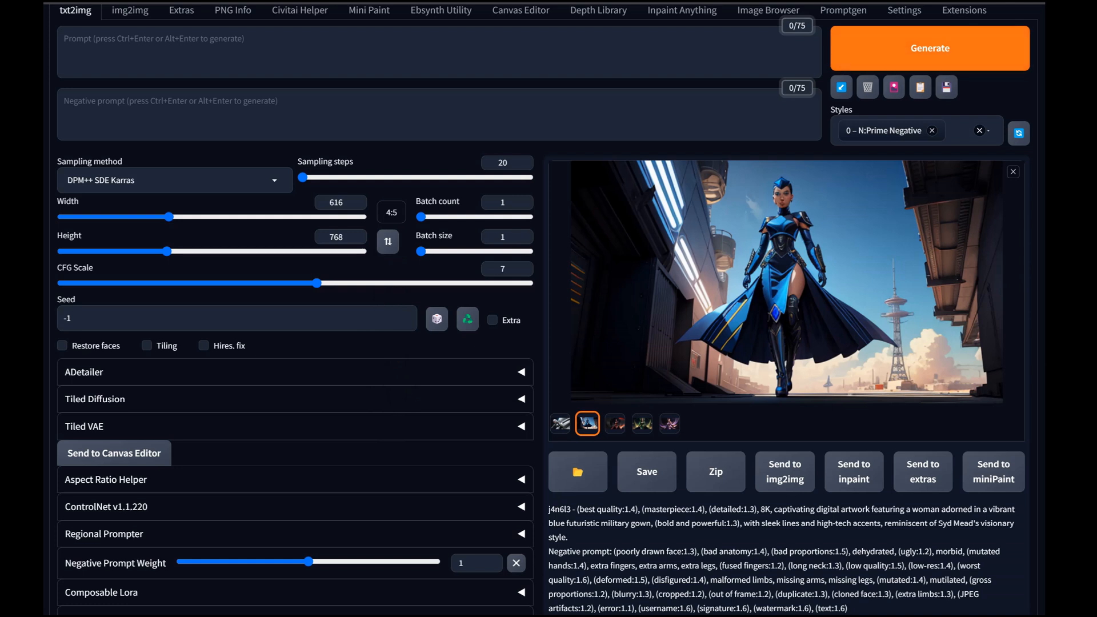
scroll(543, 308, up, 1)
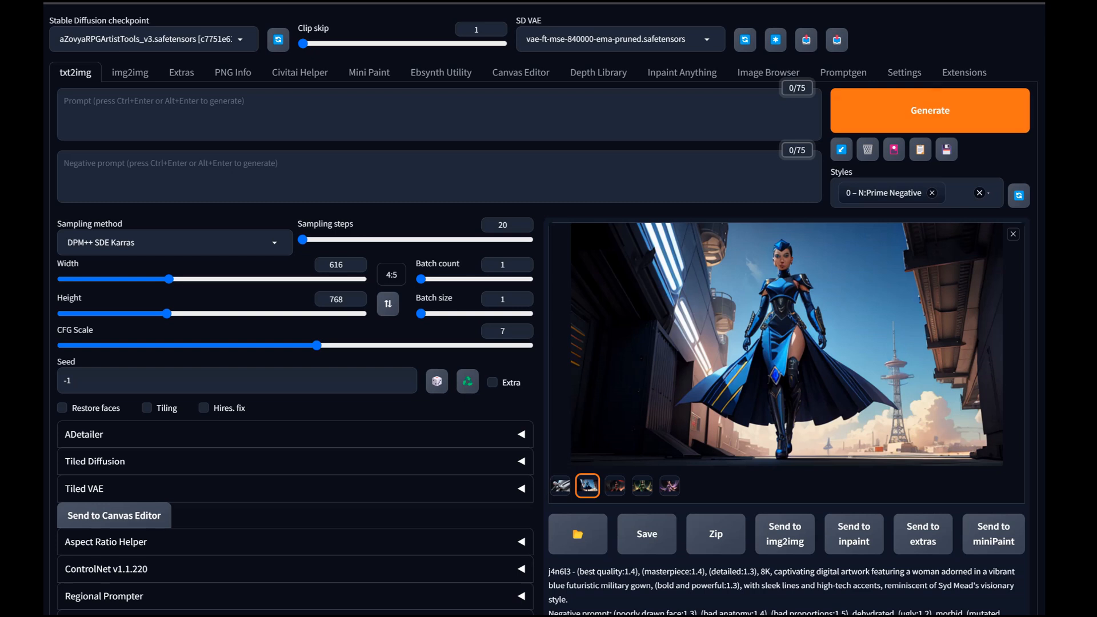
click(891, 111)
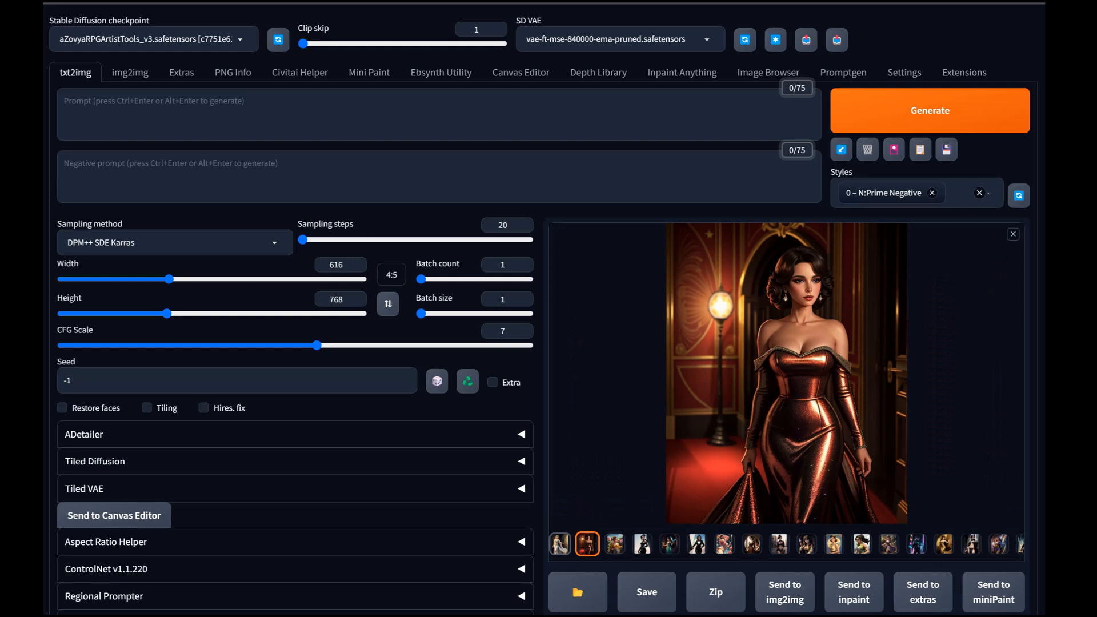
View the first generated clothing illustration full size, browse through the rest of the batch and close the image viewer.
click(560, 544)
click(786, 373)
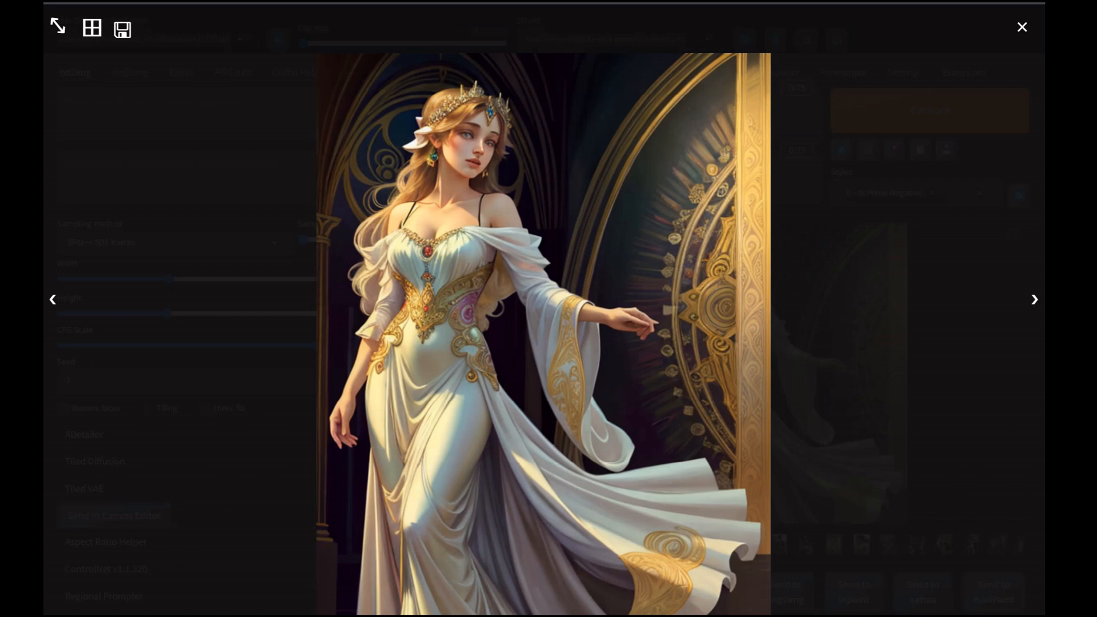
key(Right)
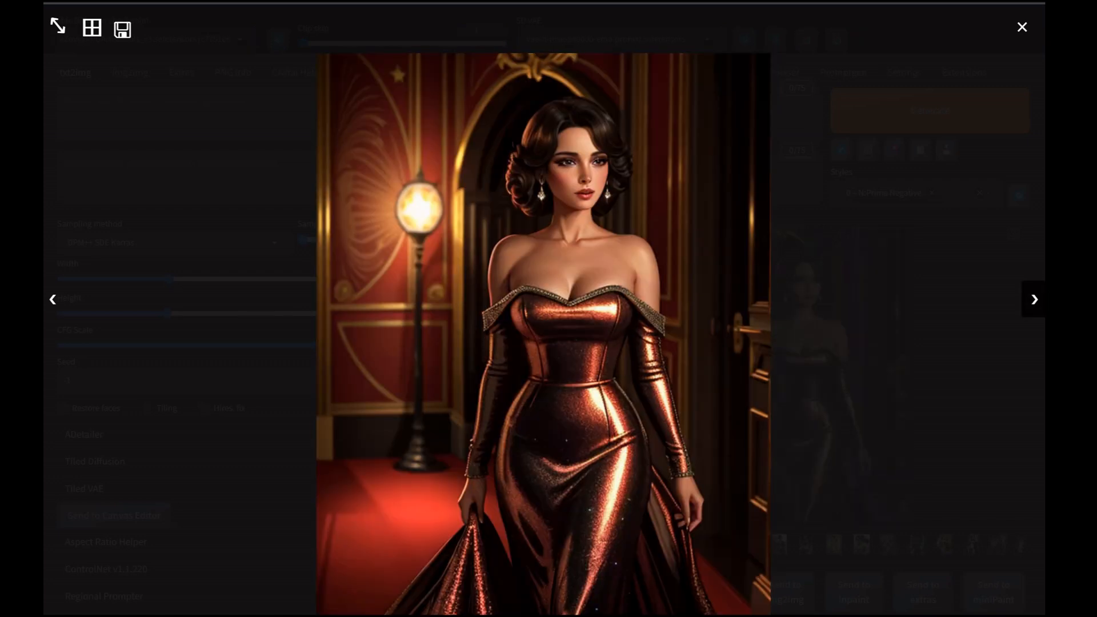
key(Right)
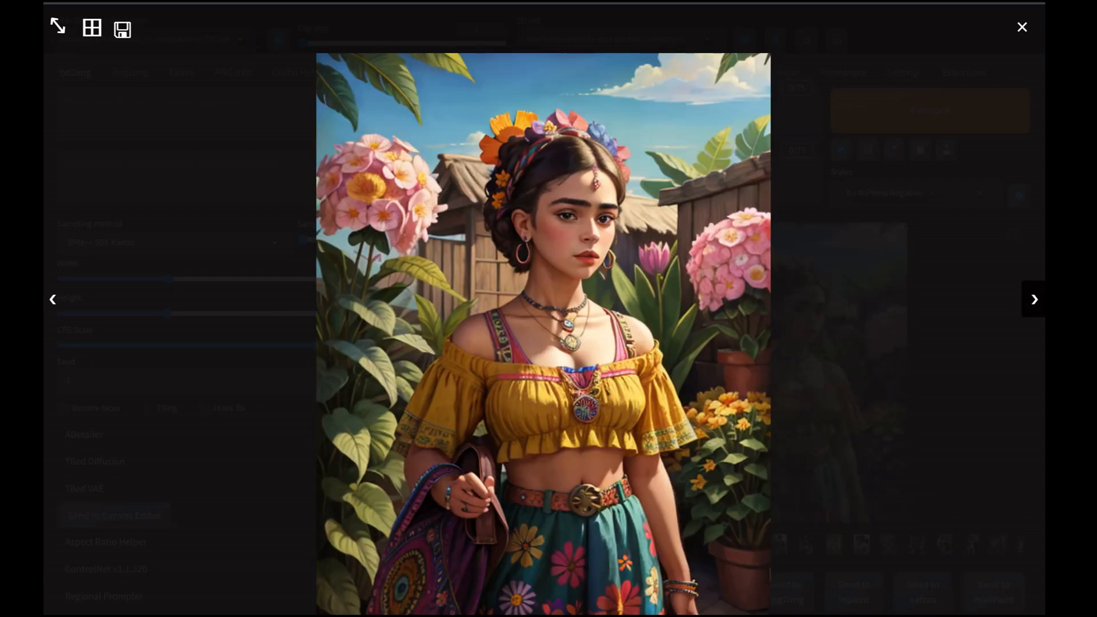
key(Right)
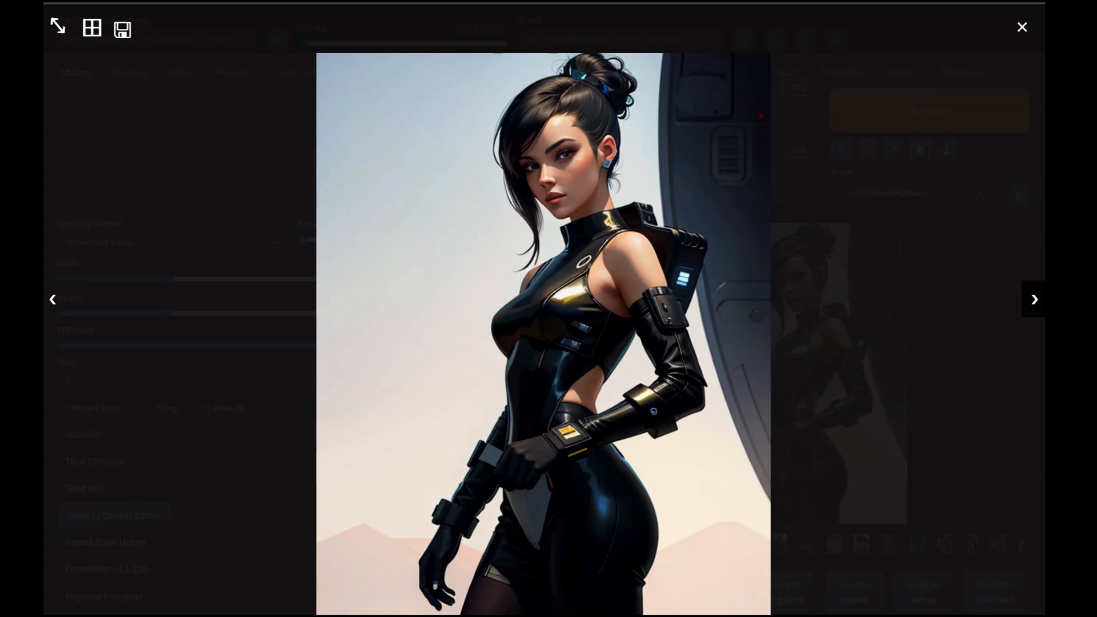
key(Right)
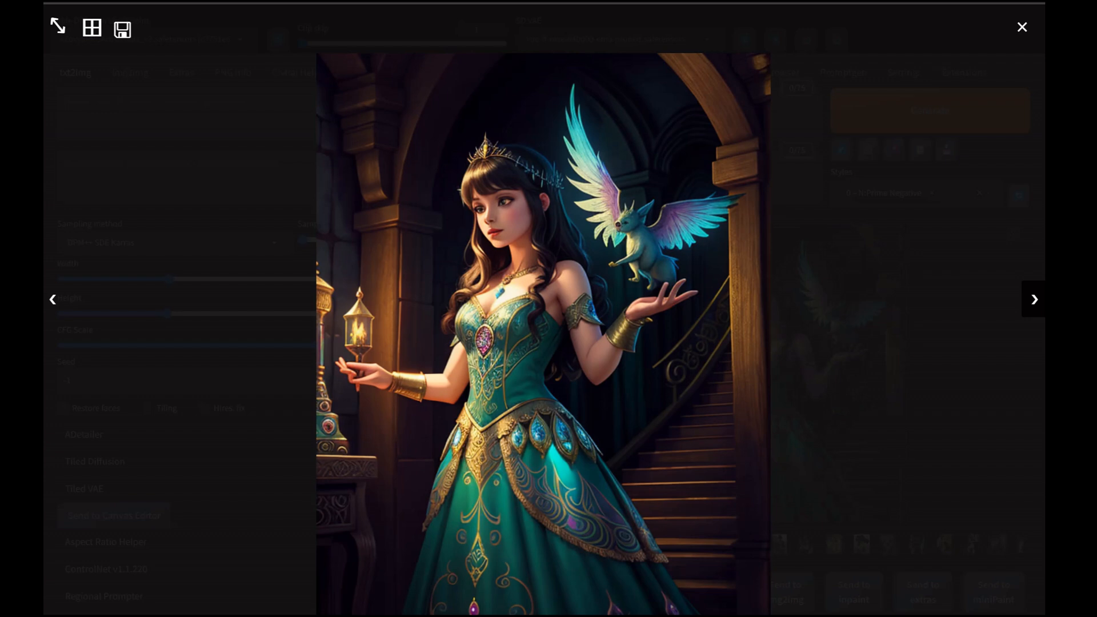
key(Left)
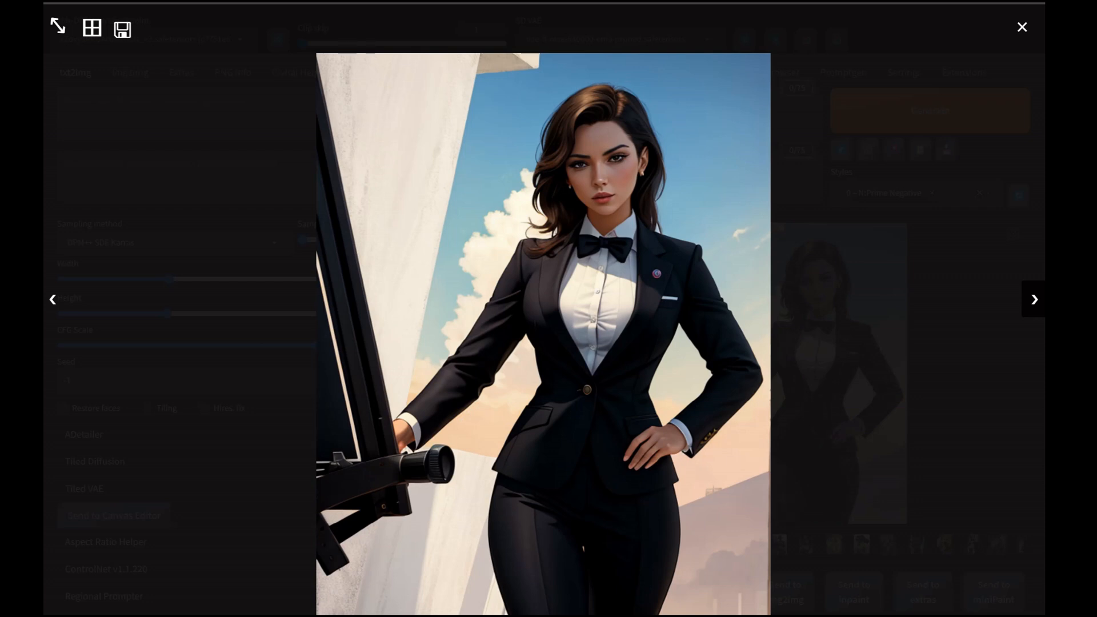
key(Right)
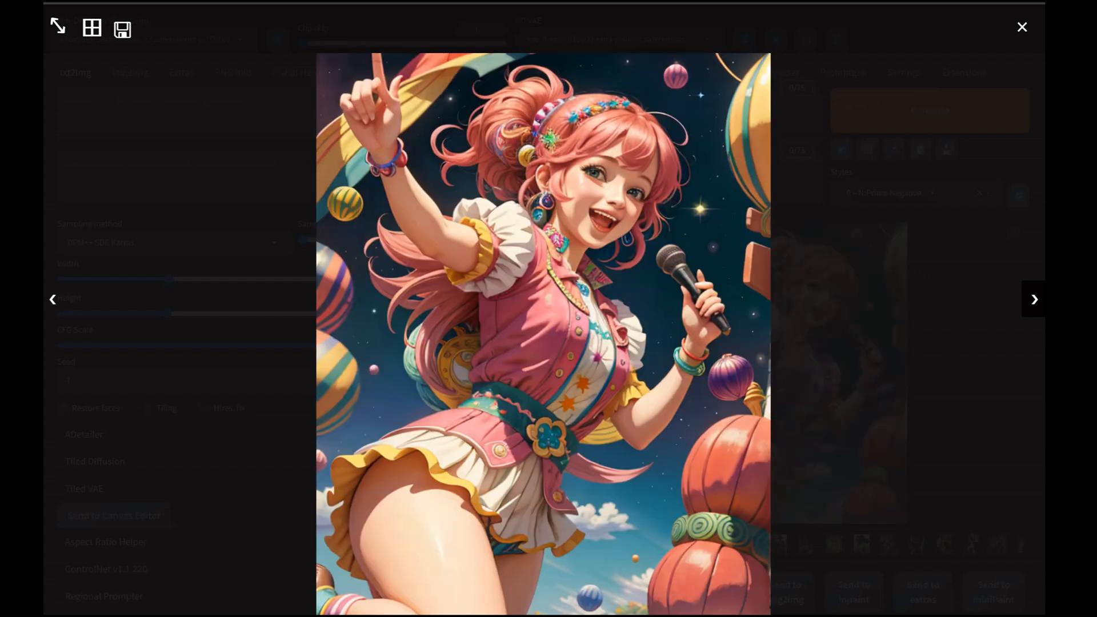
key(Right)
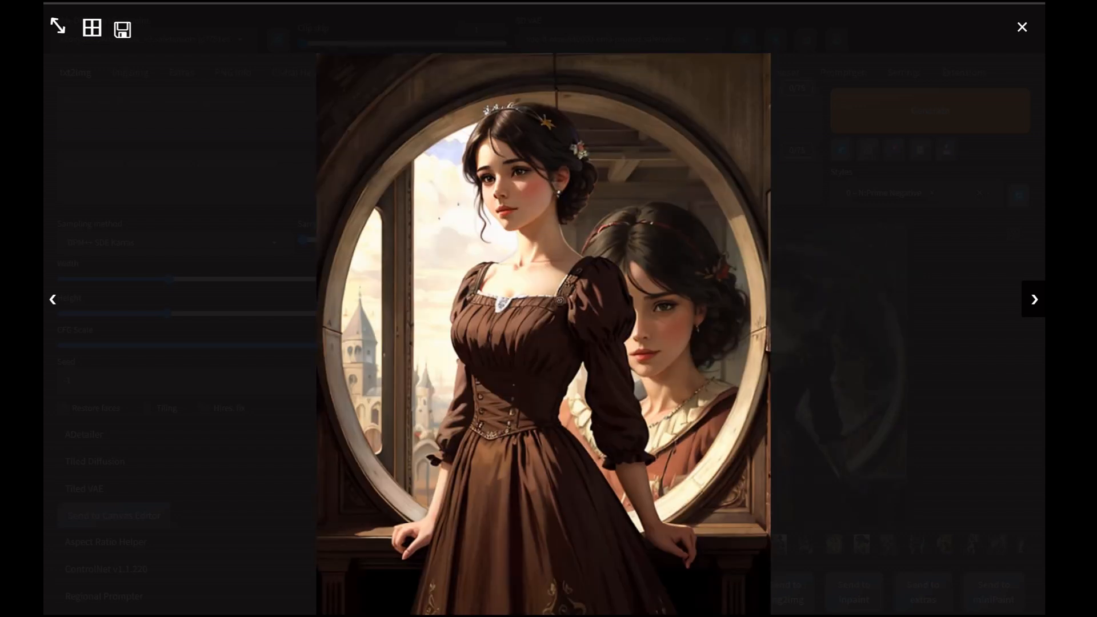
key(Right)
key(Right)
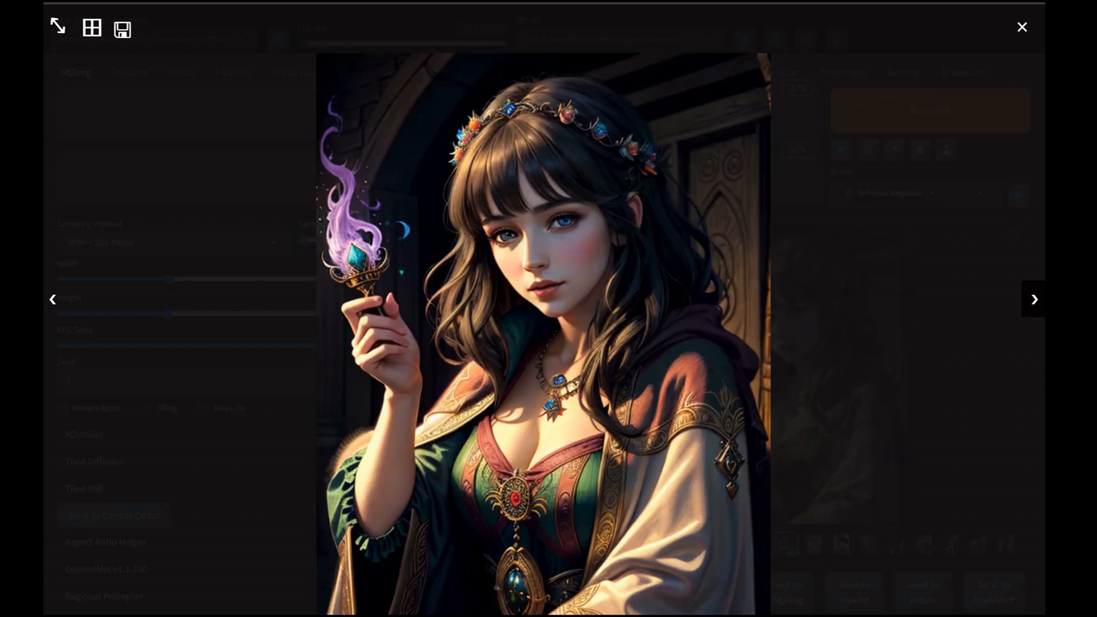
key(Right)
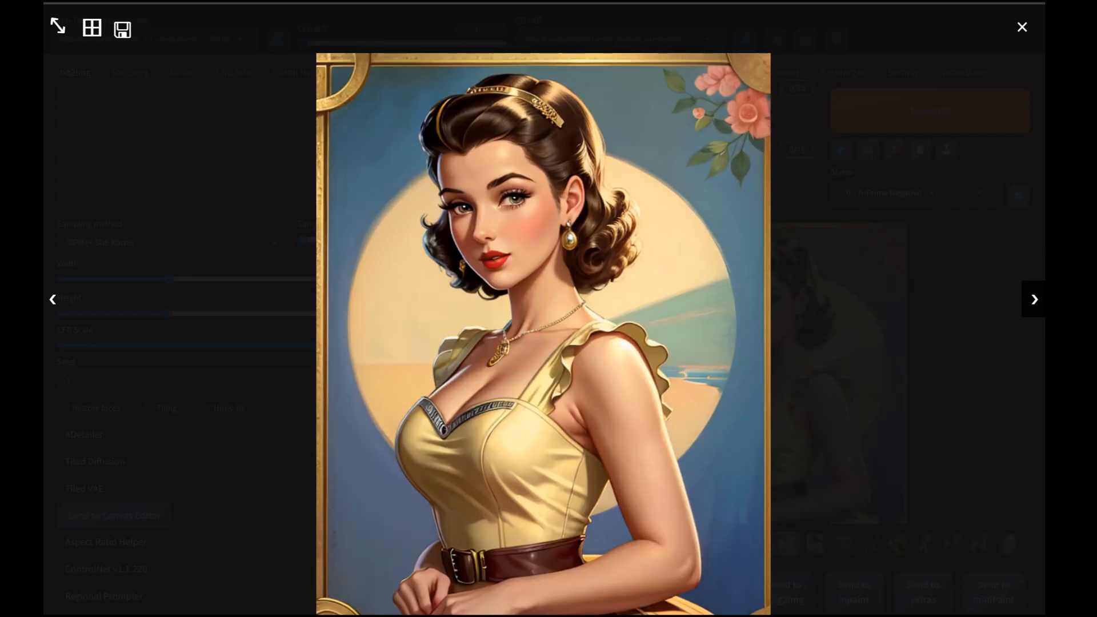
key(Right)
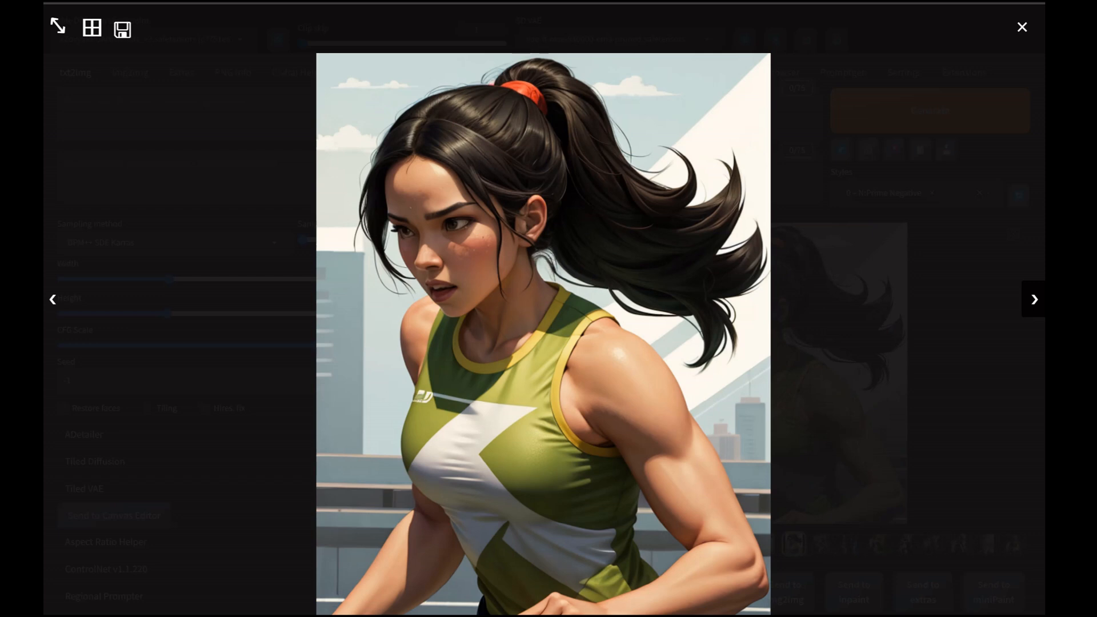
key(Right)
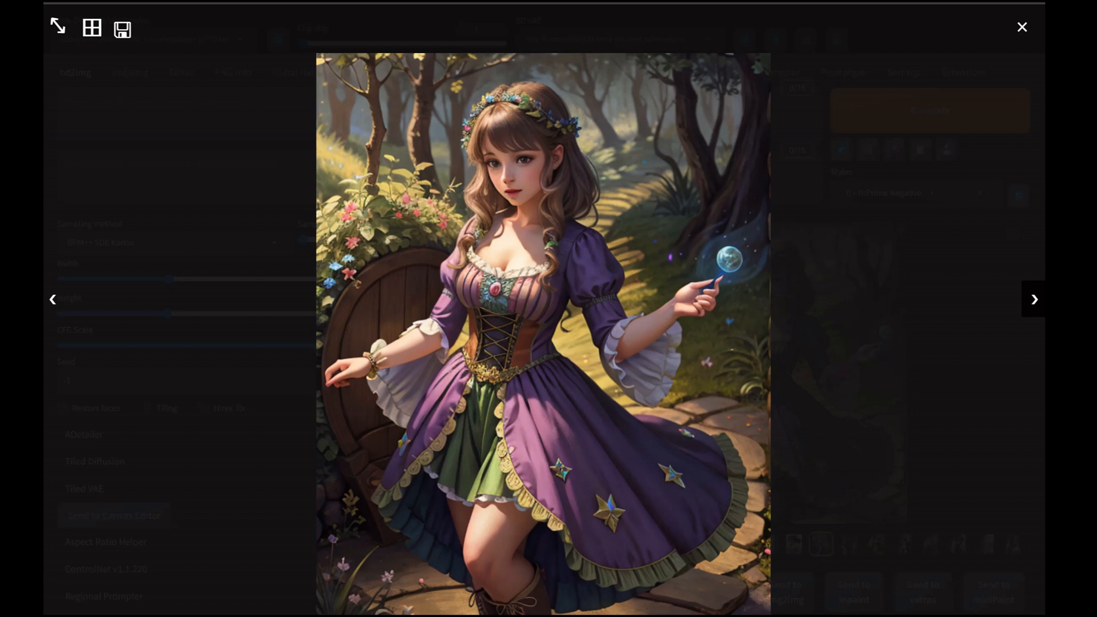
key(Right)
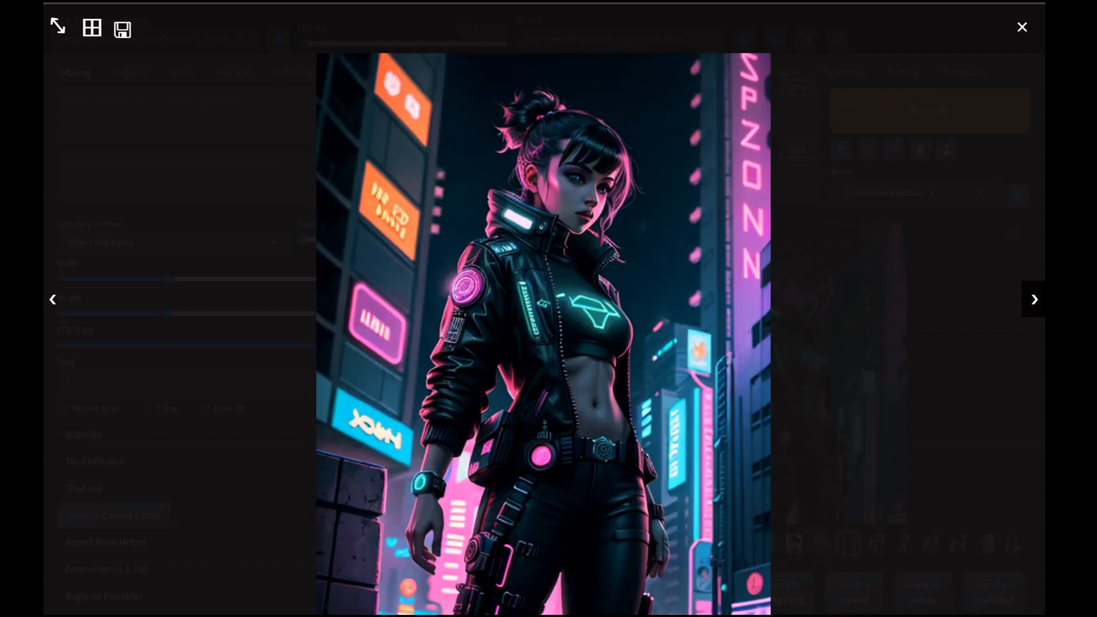
key(Right)
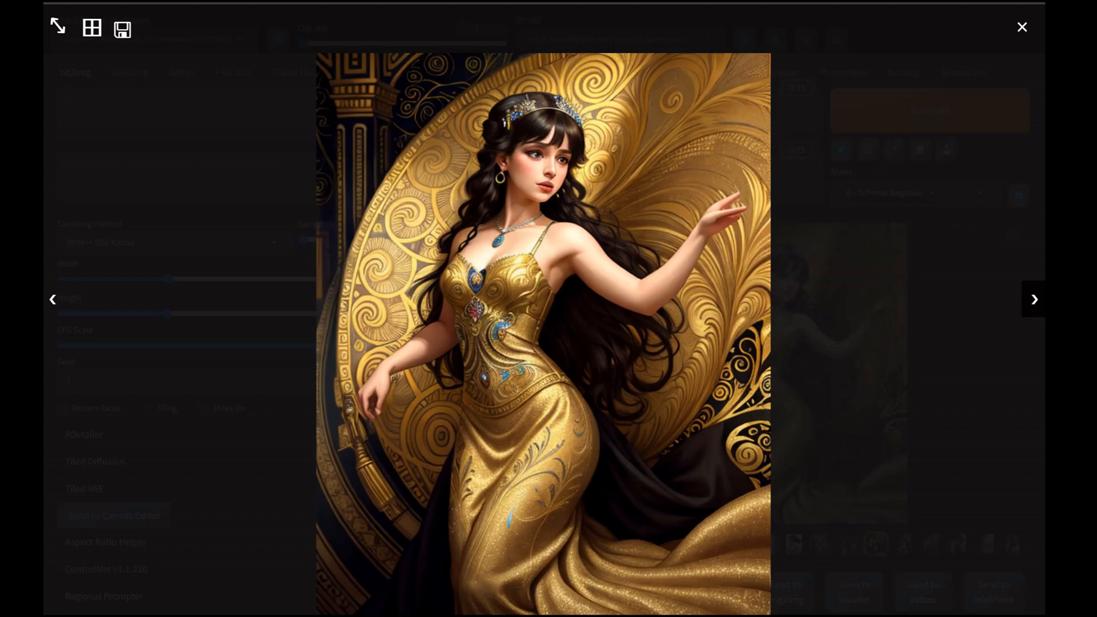
key(Right)
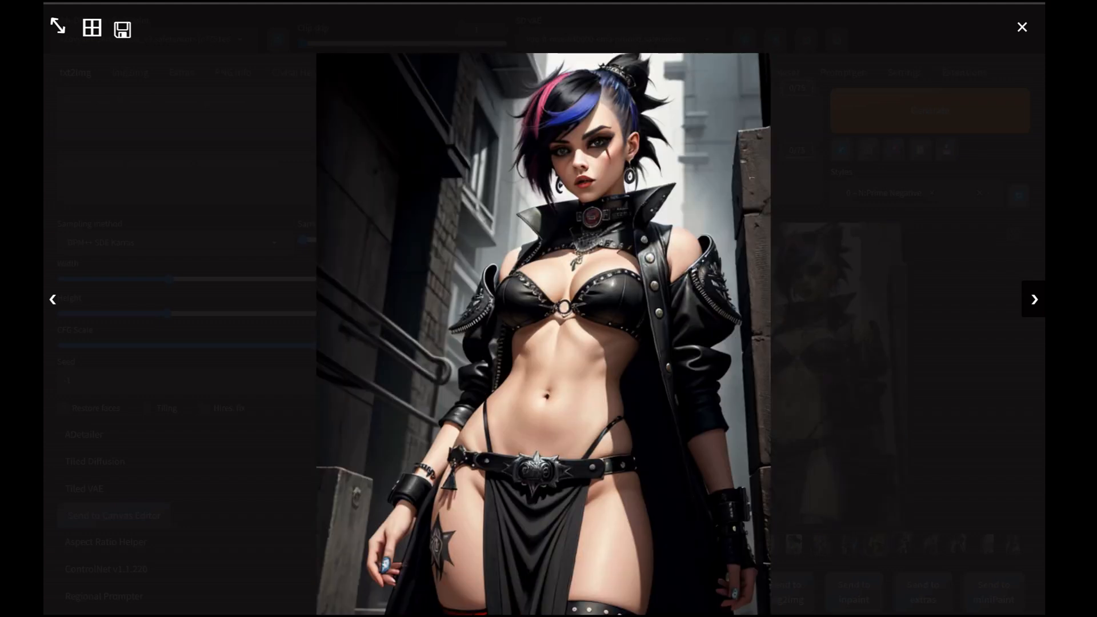
key(Right)
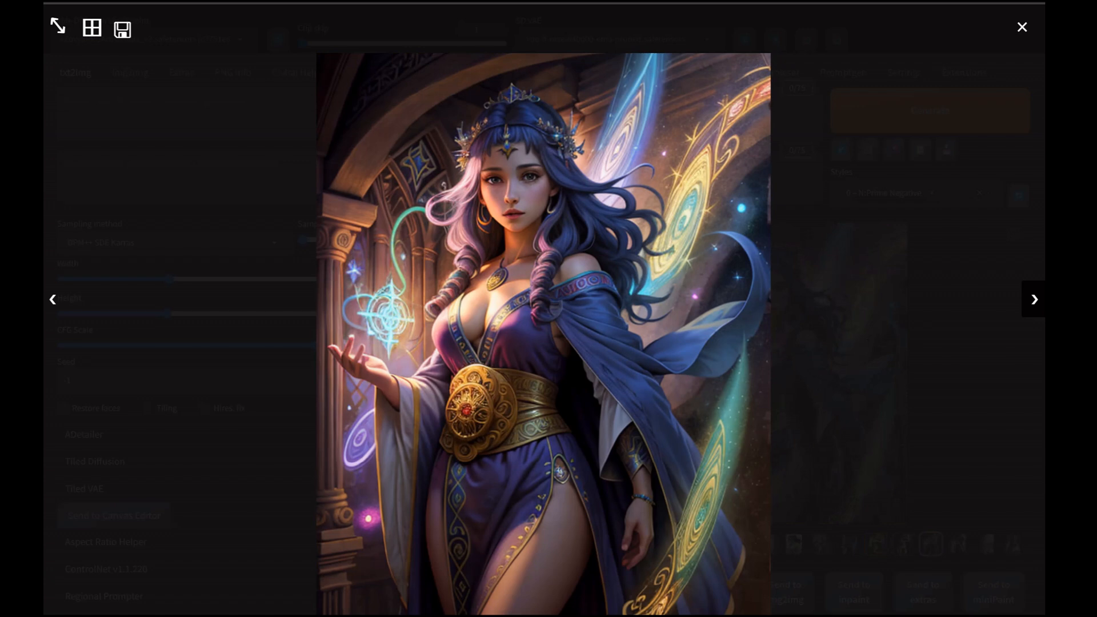
key(Right)
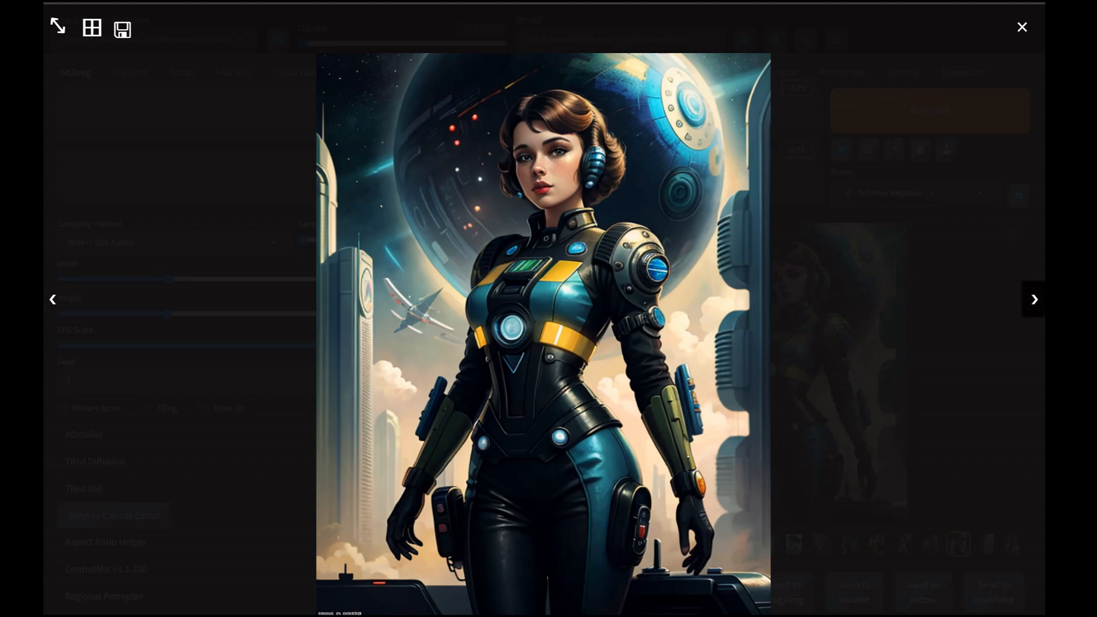
click(1034, 299)
click(1033, 299)
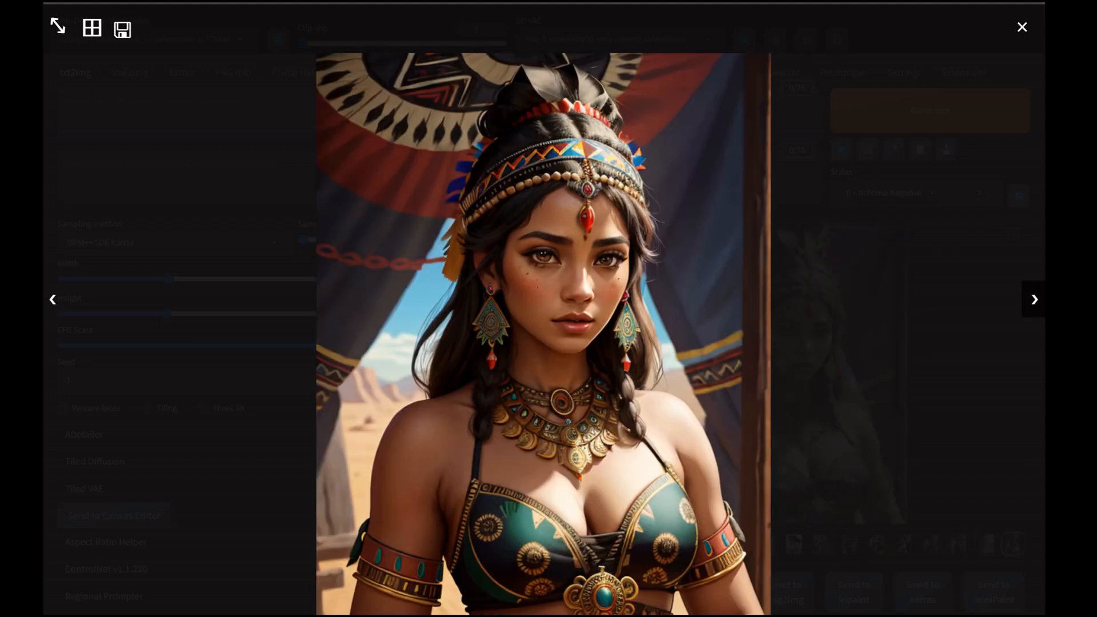
click(1033, 299)
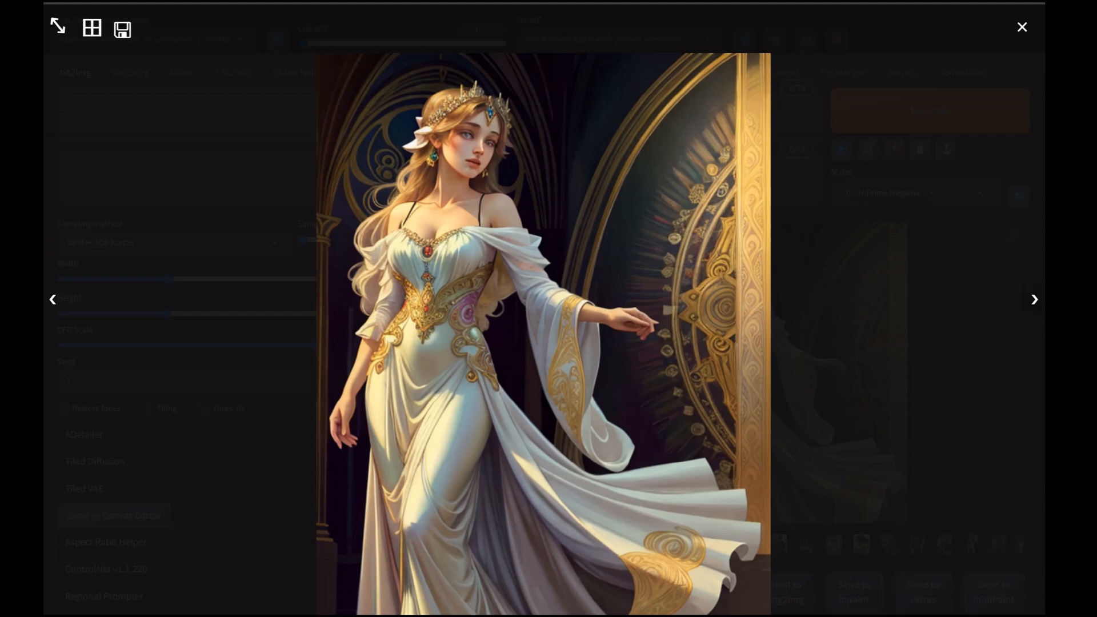
key(Escape)
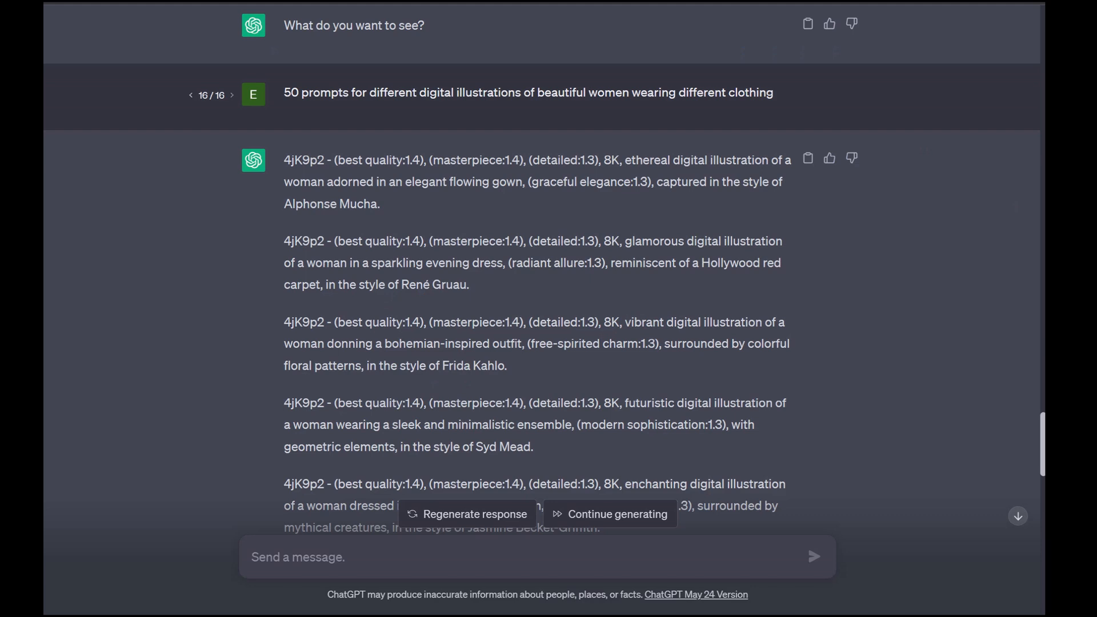
In ChatGPT, replace the 50-prompt clothing request with "a soldier on a battlefield" and resubmit it.
scroll(542, 268, up, 2)
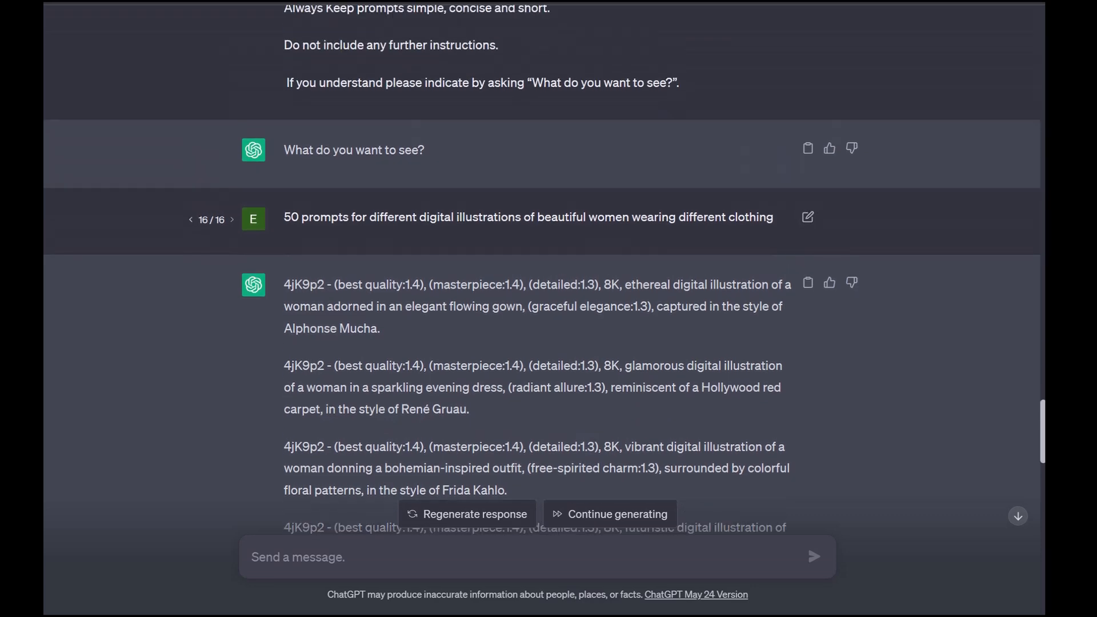
click(807, 217)
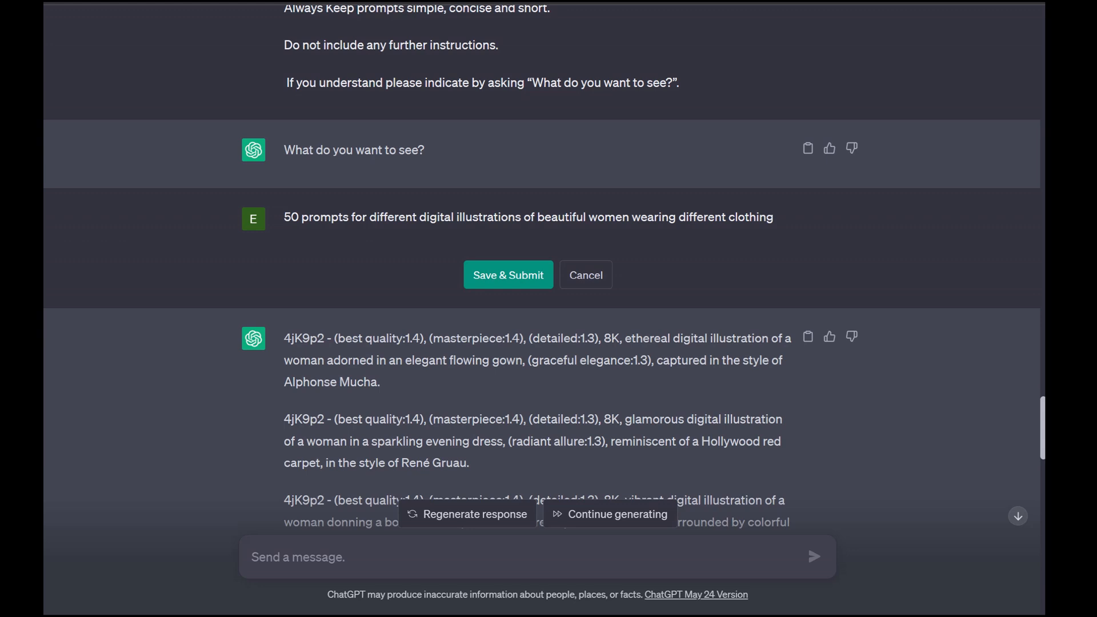
drag(775, 218, 284, 218)
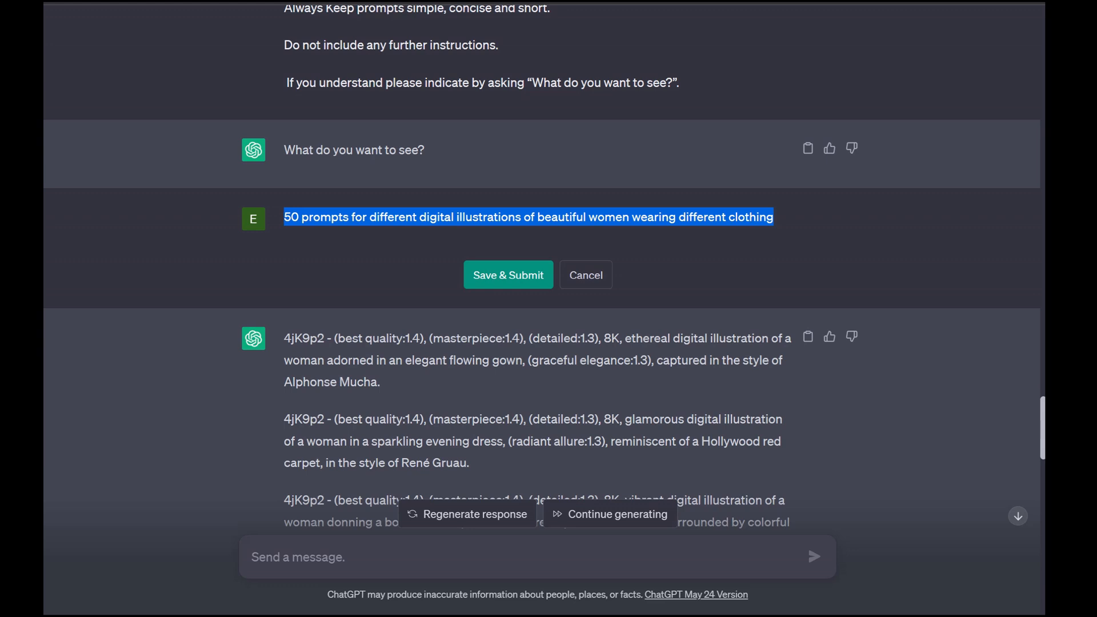
text(image)
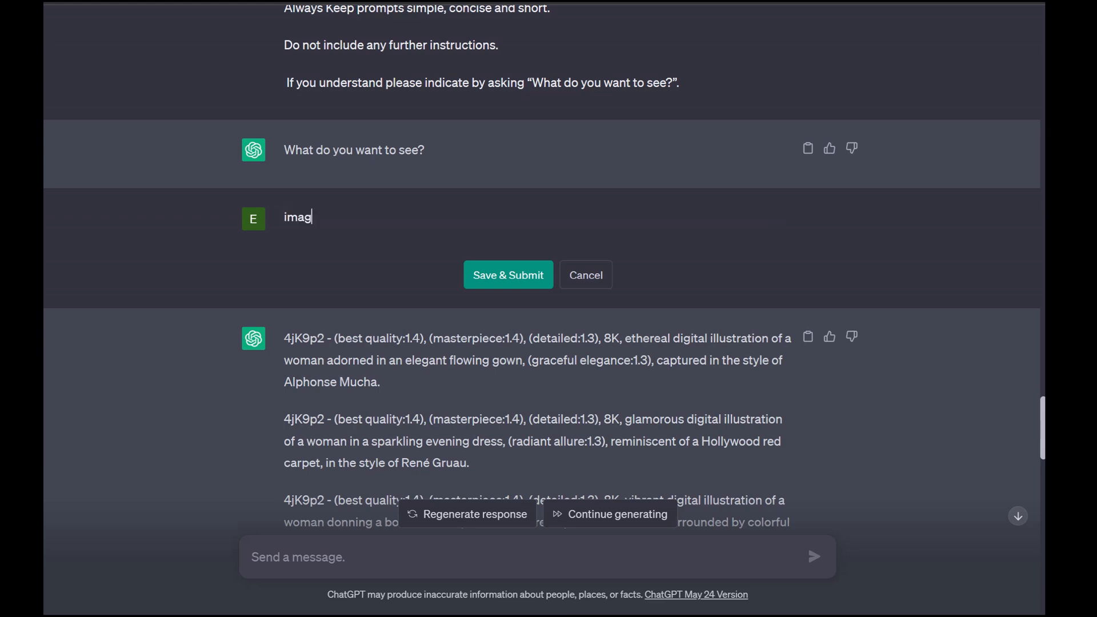
key(BackSpace)
key(BackSpace)
key(BackSpace)
key(BackSpace)
key(BackSpace)
text(a soldier on a battle field)
key(BackSpace)
key(BackSpace)
key(BackSpace)
key(BackSpace)
key(BackSpace)
key(BackSpace)
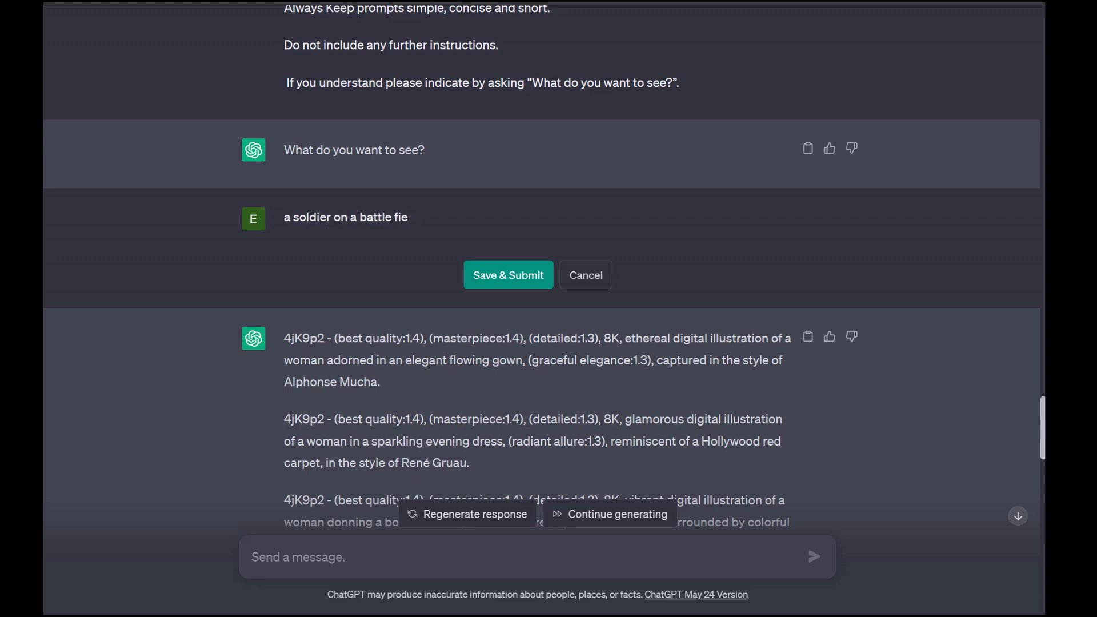
text(field)
key(Return)
key(BackSpace)
click(508, 275)
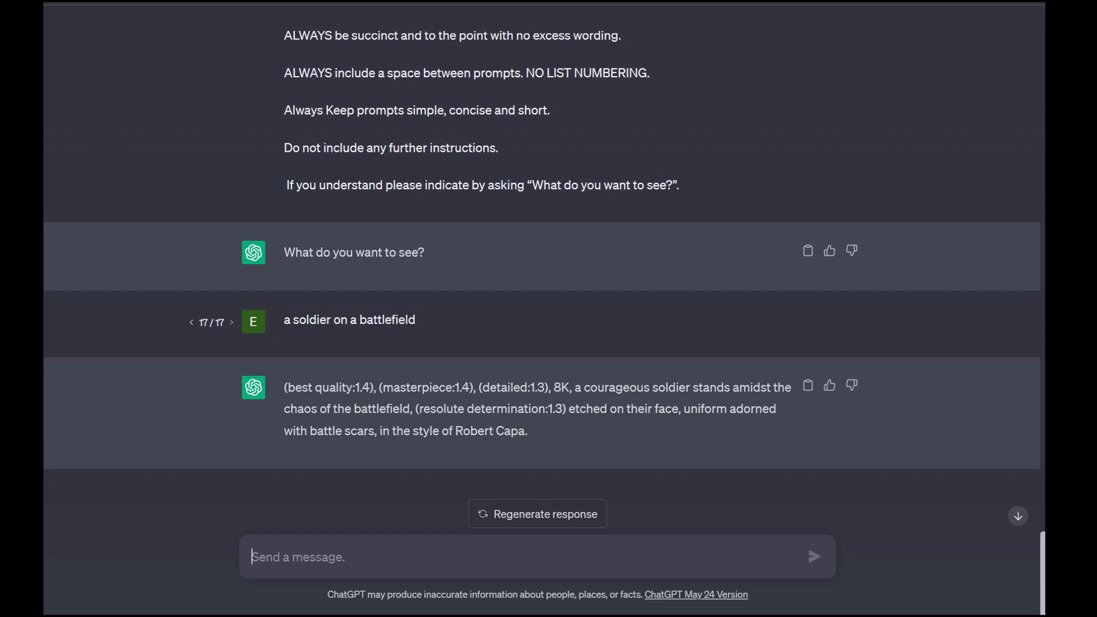
text(rewrite)
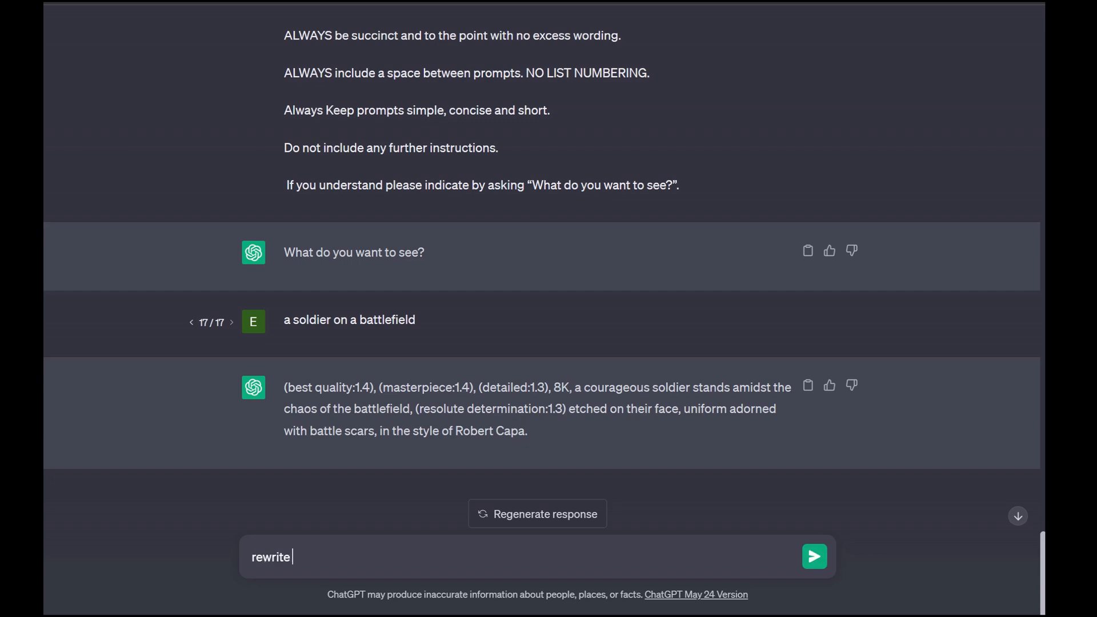
text( to add)
key(BackSpace)
key(BackSpace)
key(BackSpace)
key(BackSpace)
key(BackSpace)
key(BackSpace)
key(BackSpace)
key(BackSpace)
key(BackSpace)
key(BackSpace)
key(BackSpace)
key(BackSpace)
key(BackSpace)
key(BackSpace)
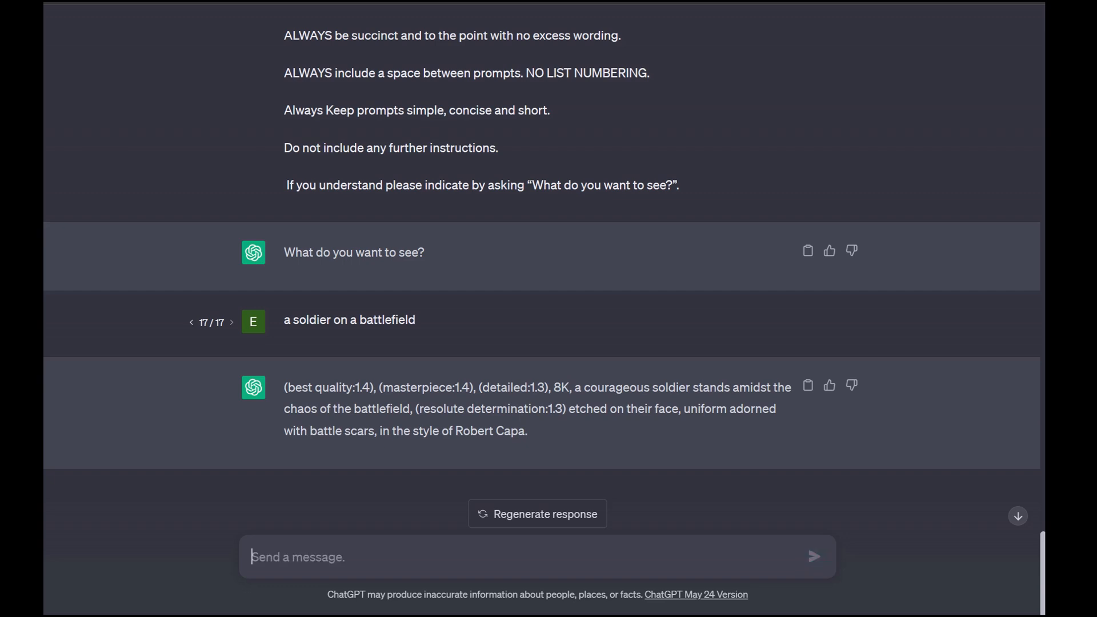
text(cha)
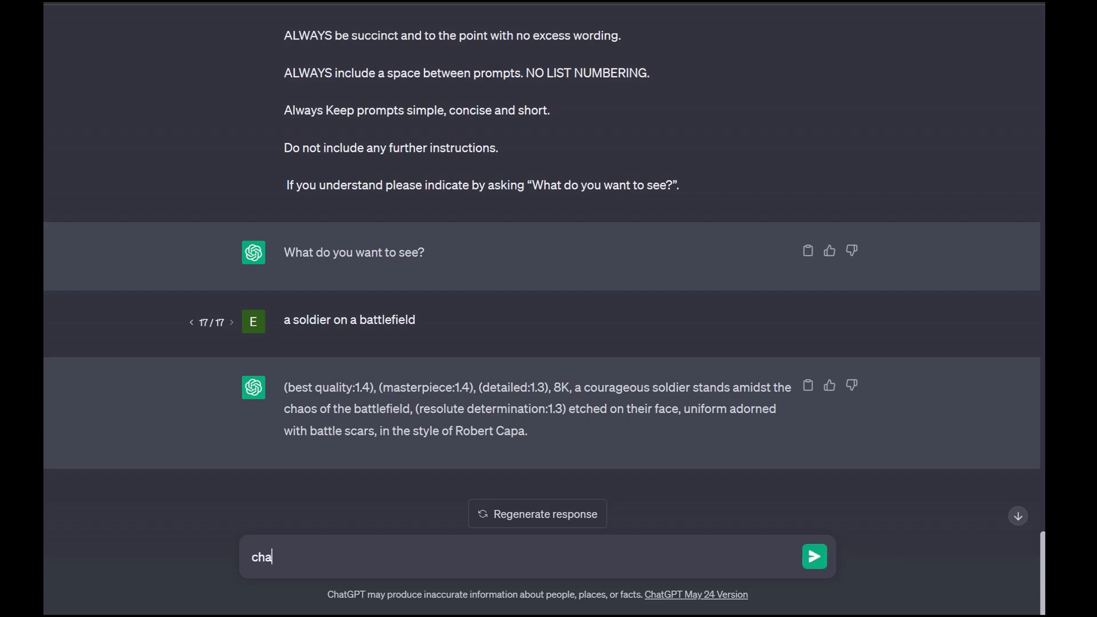
key(BackSpace)
key(BackSpace)
key(BackSpace)
Send ChatGPT the follow-up "rewrite to add winter as the season" for the soldier prompt.
text(rewrite to add winter as the season)
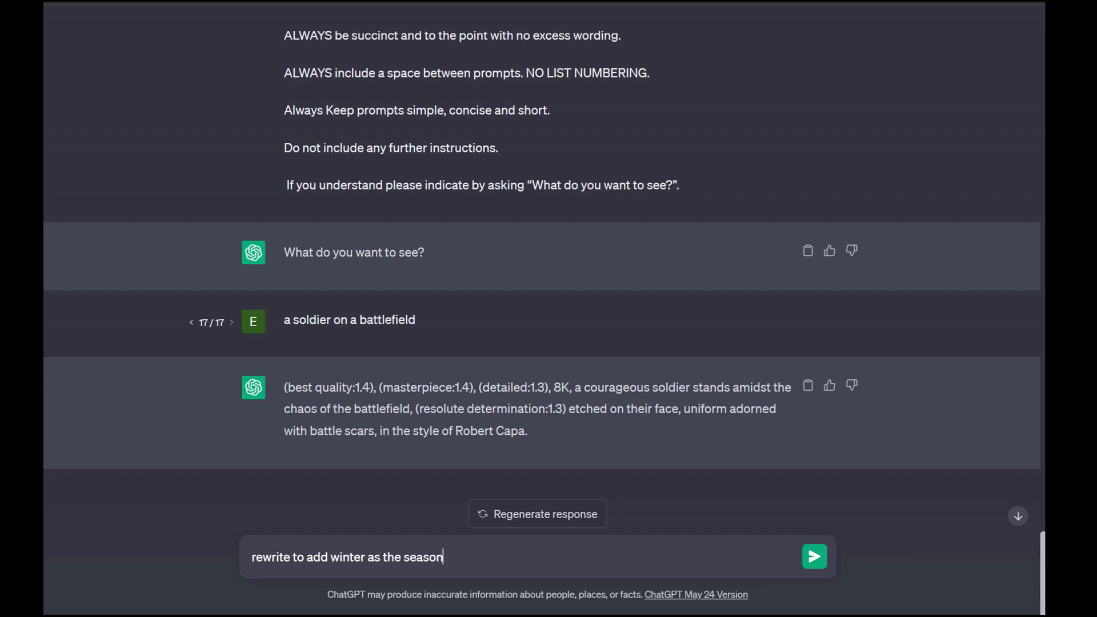
key(Return)
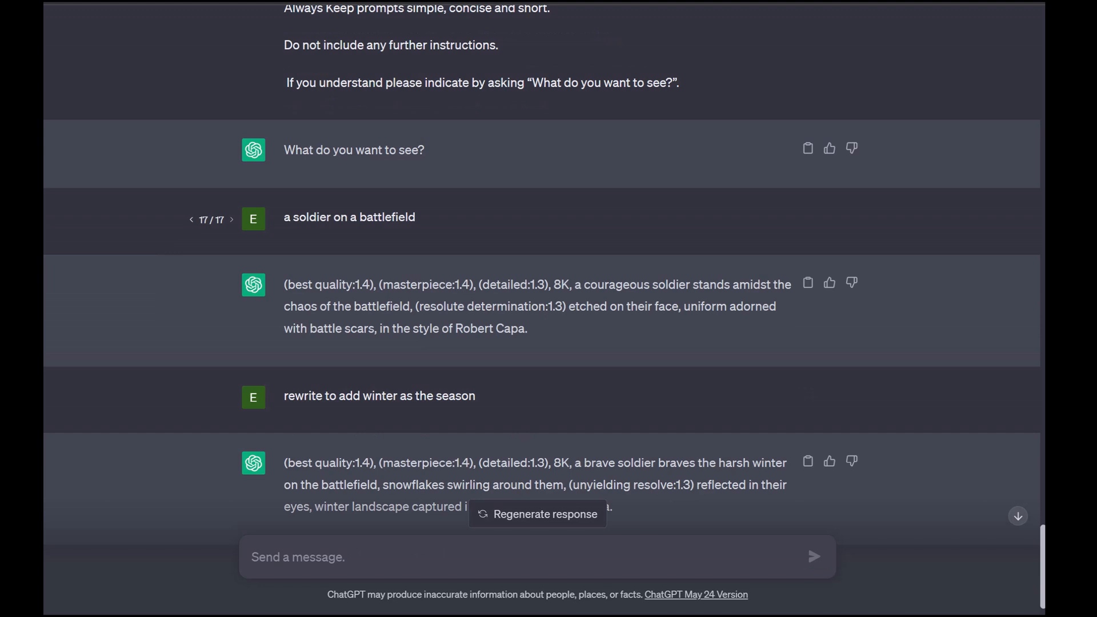
Review the winter version of the prompt and send the follow-up "make the soldier female".
scroll(542, 308, down, 2)
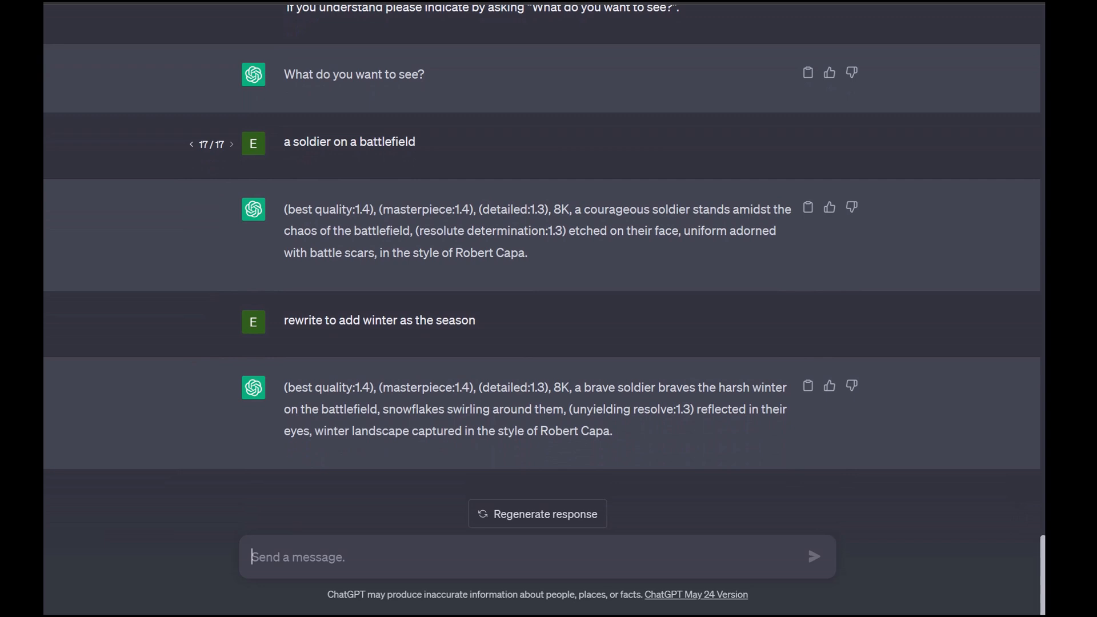
text(make the sol)
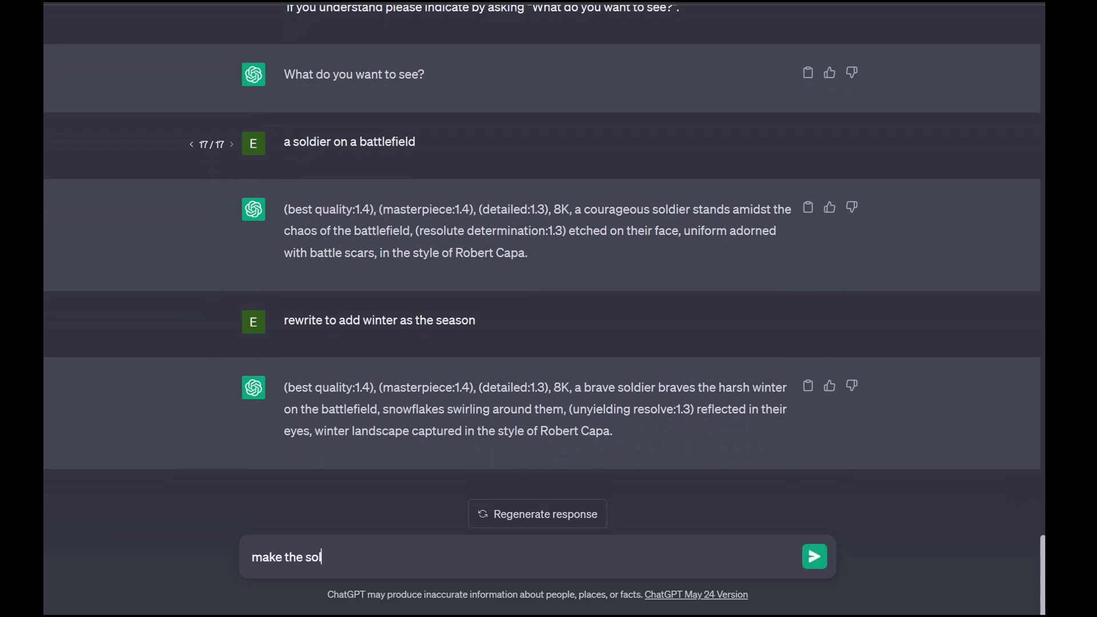
text(dier female)
key(Return)
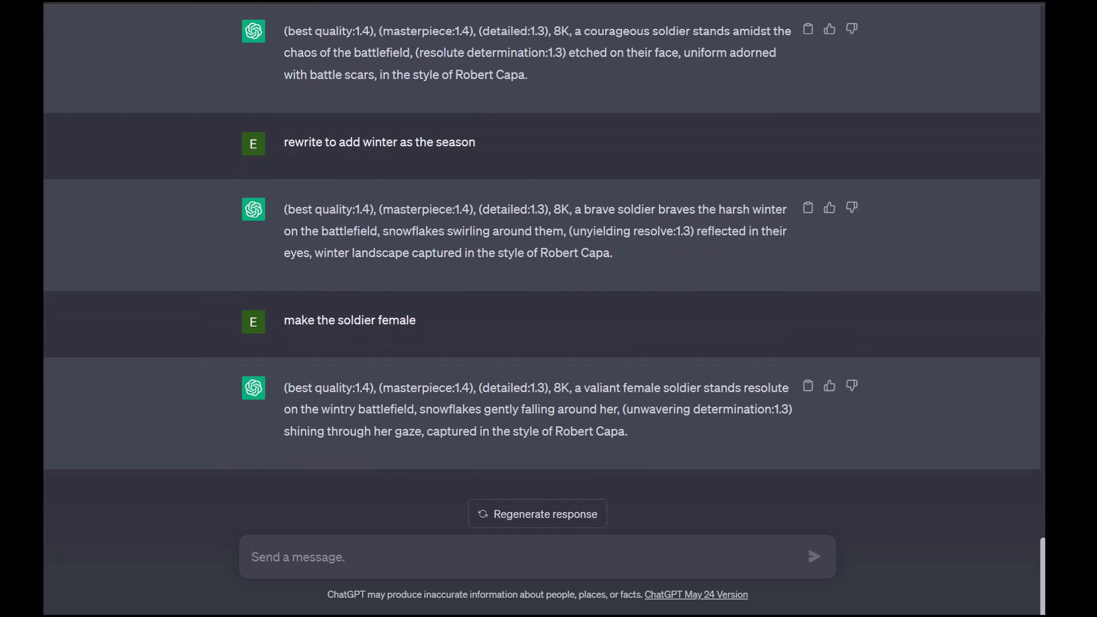
Send ChatGPT the follow-up "add a little more detail" for the female soldier prompt.
text(add a little more detail)
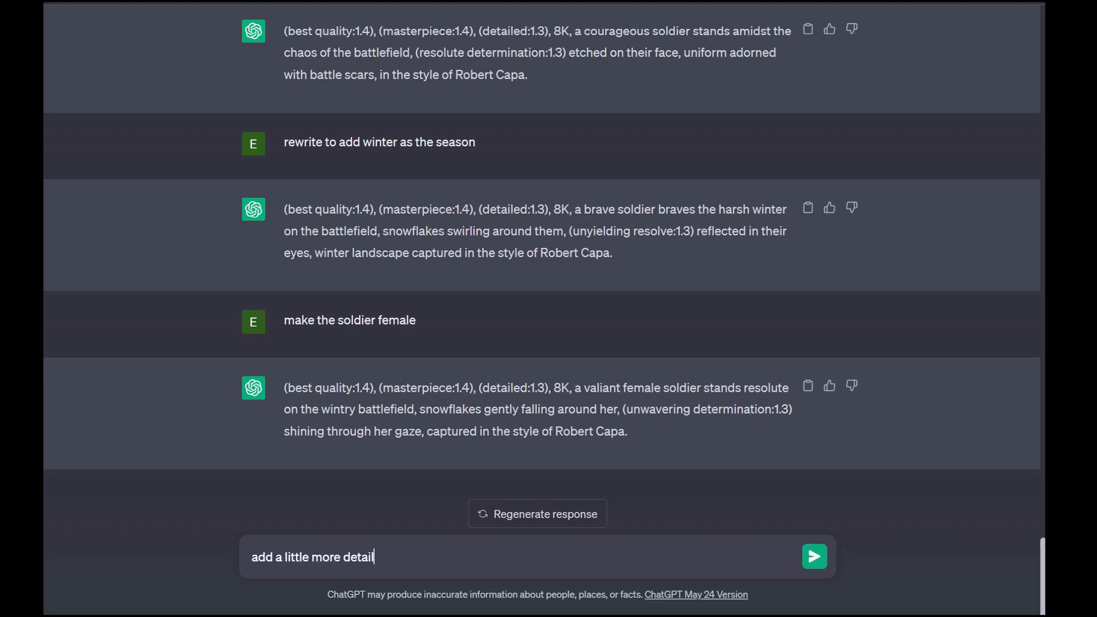
key(Return)
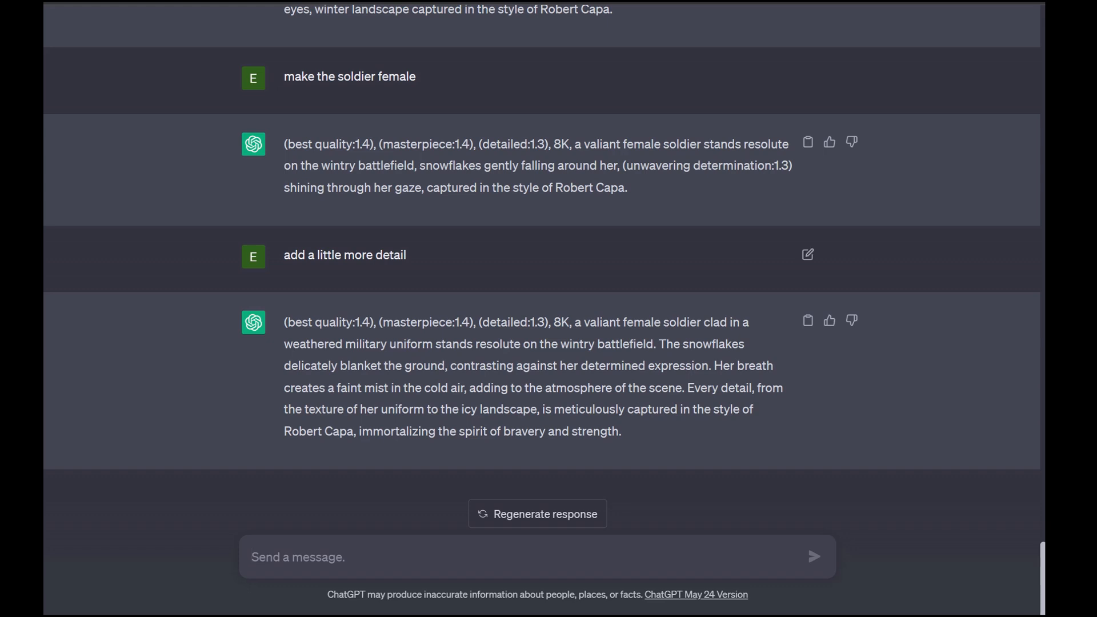
Replace the "a soldier on a battlefield" request with "professional photo of a business man in a city" and resubmit it.
scroll(541, 286, up, 3)
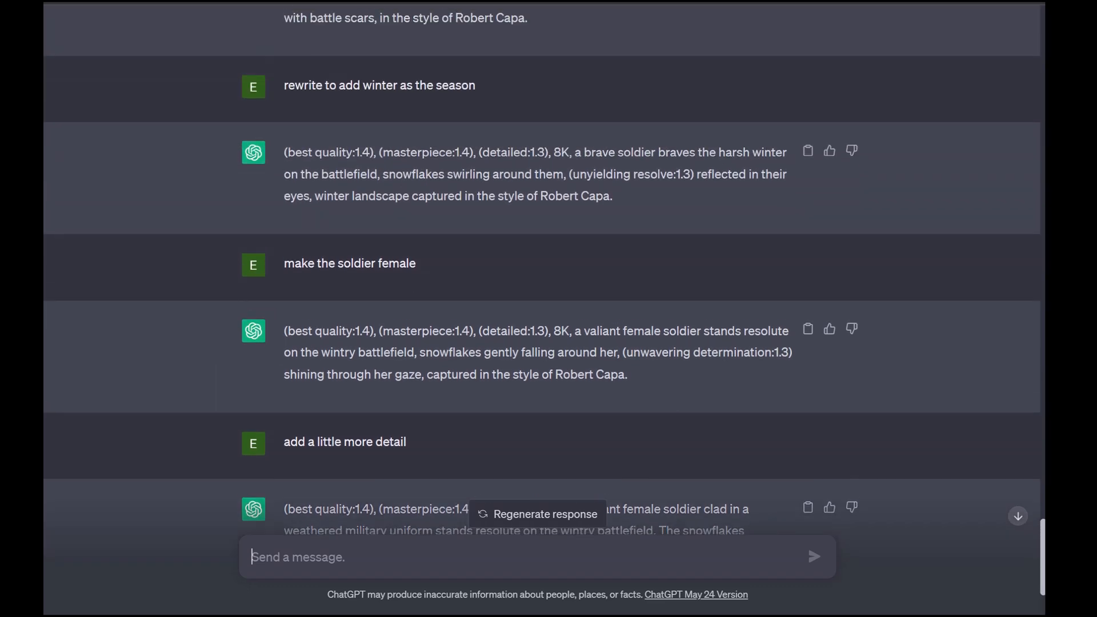
scroll(541, 285, up, 3)
scroll(542, 286, up, 3)
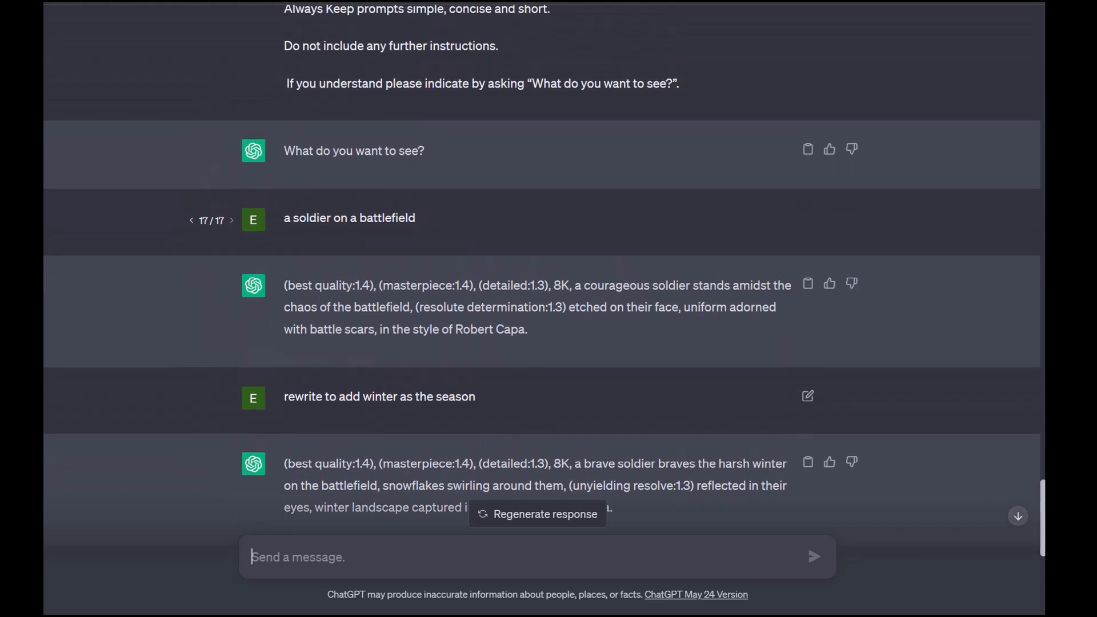
scroll(541, 285, down, 1)
click(807, 218)
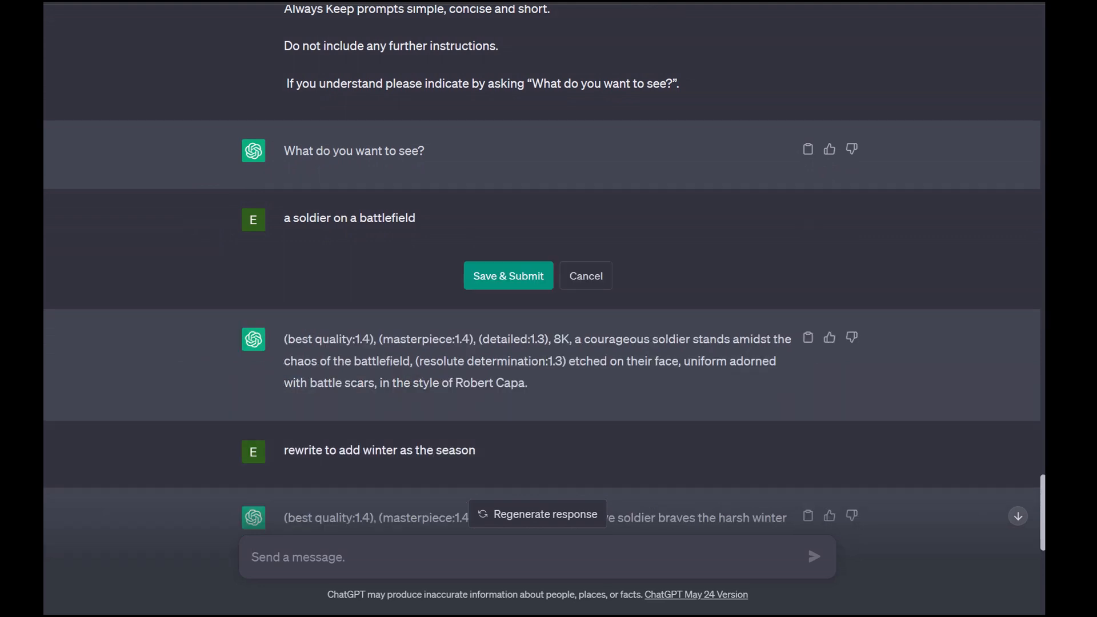
drag(416, 217, 283, 217)
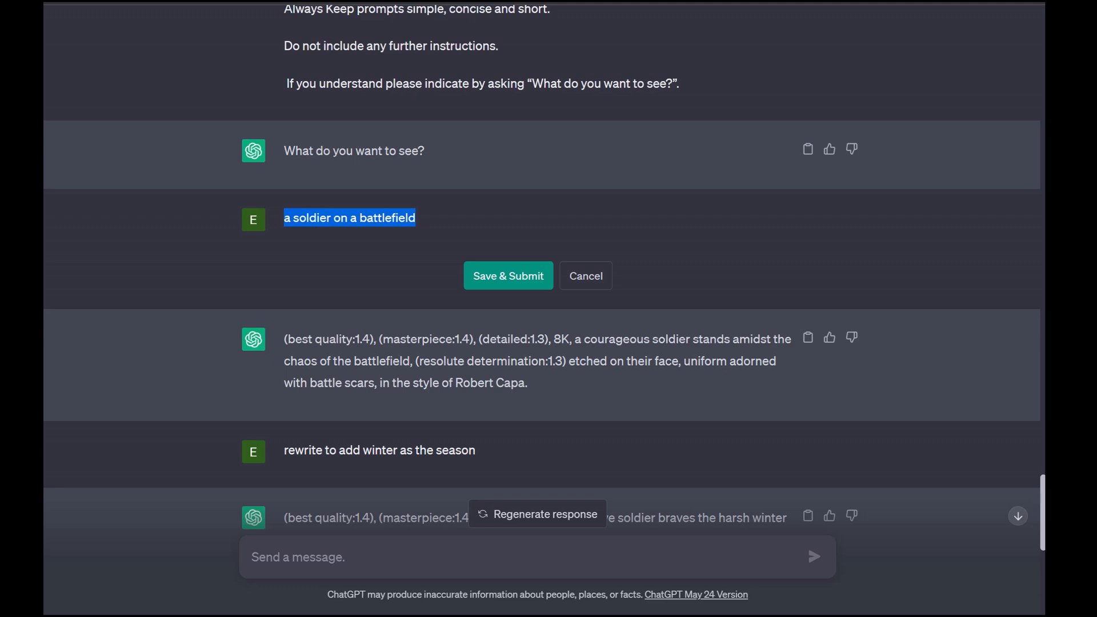
text(profess)
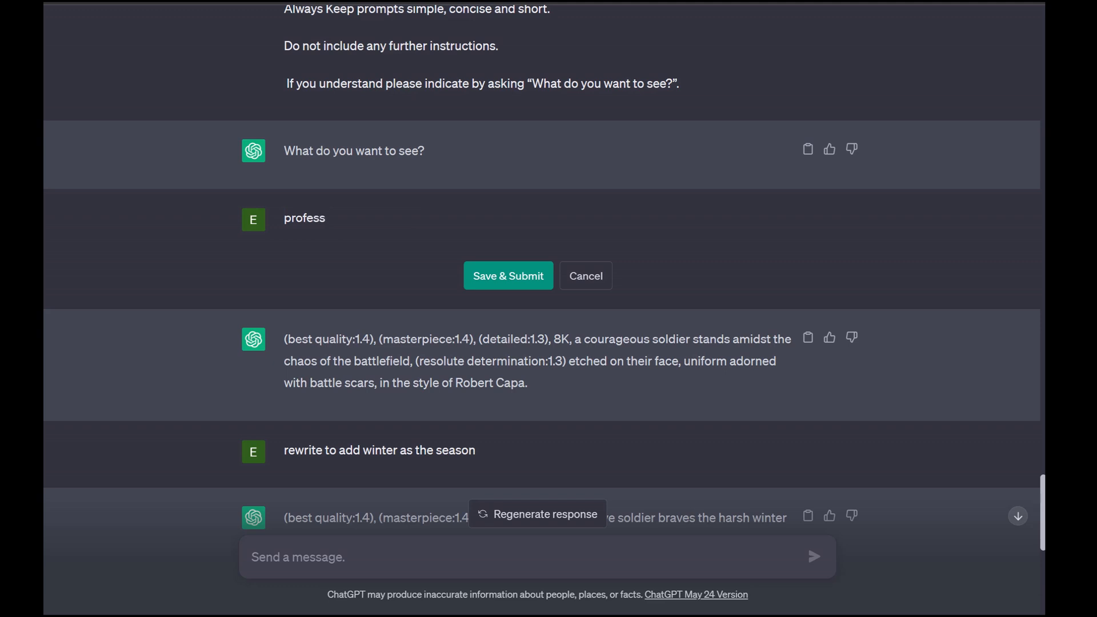
text(ional photo of a busin)
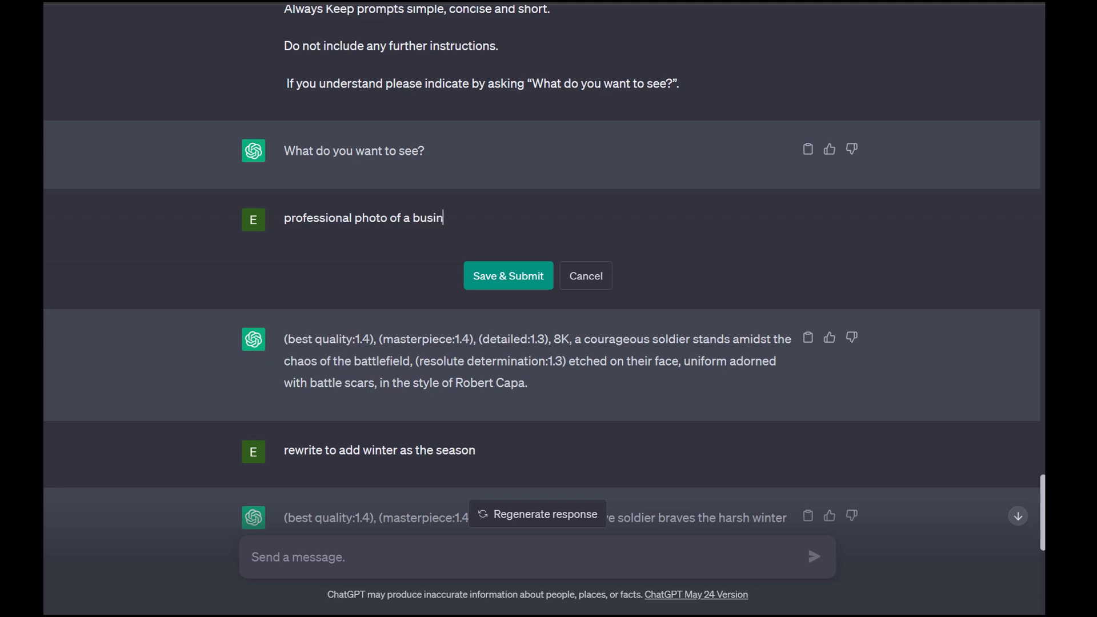
text(ess man)
text(in a city)
key(Return)
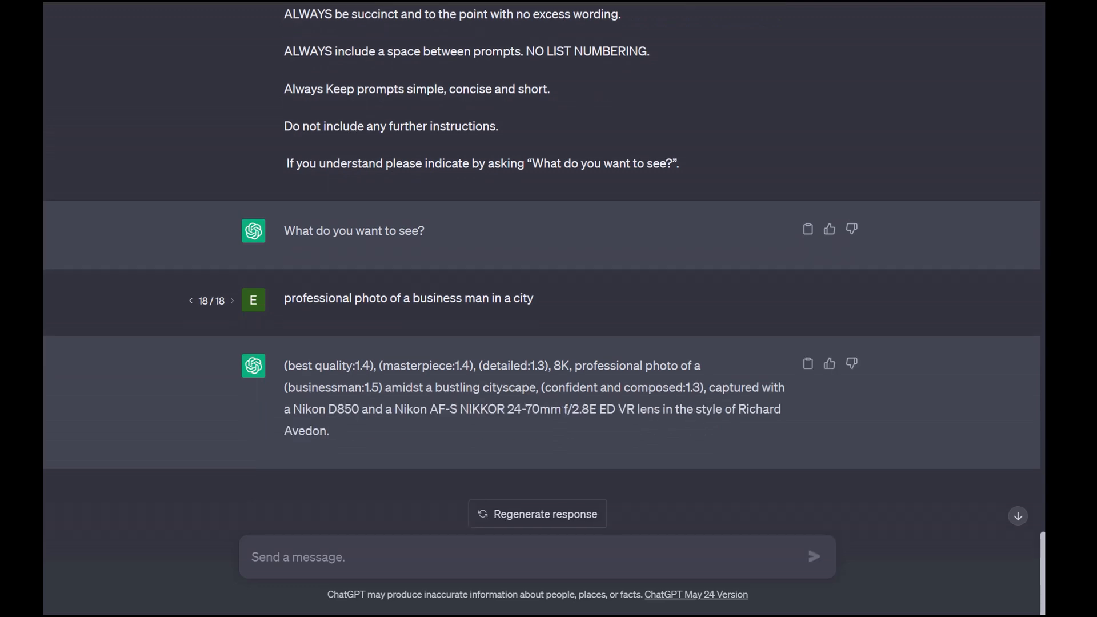
Copy ChatGPT's businessman prompt and paste it as the txt2img prompt in the Stable Diffusion web UI.
drag(383, 387, 364, 387)
drag(293, 409, 663, 409)
click(662, 409)
click(807, 364)
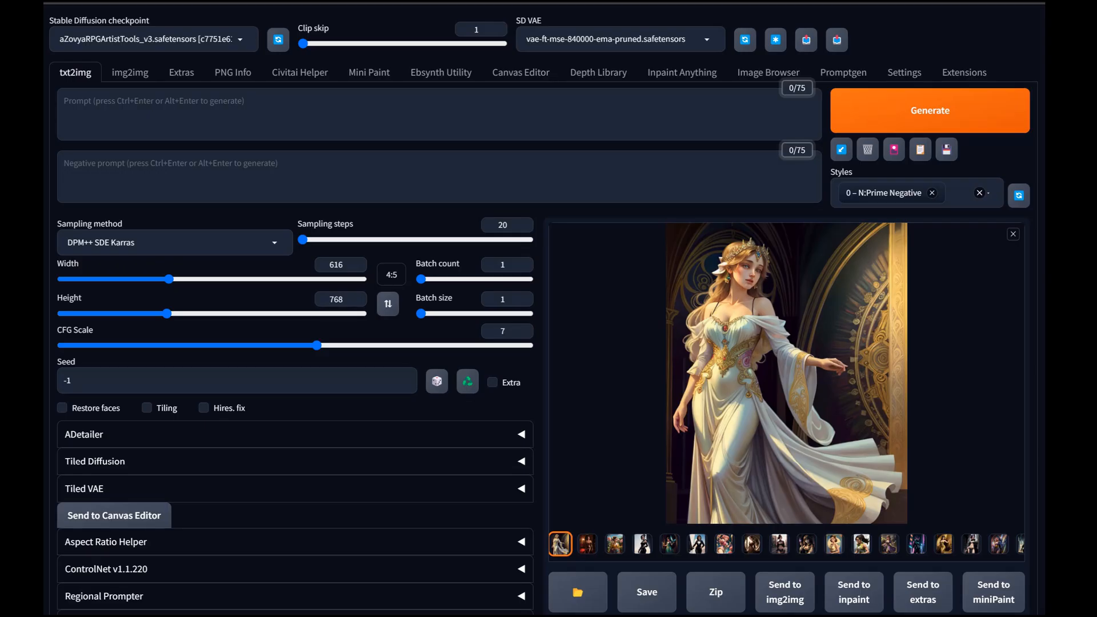
click(439, 114)
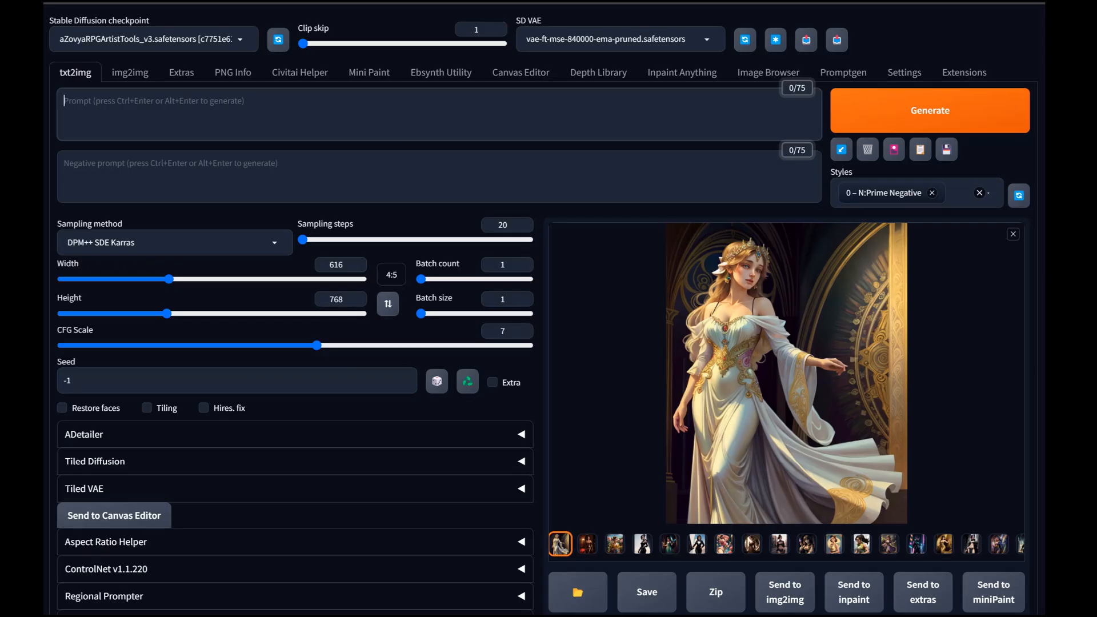
right_click(162, 141)
click(221, 213)
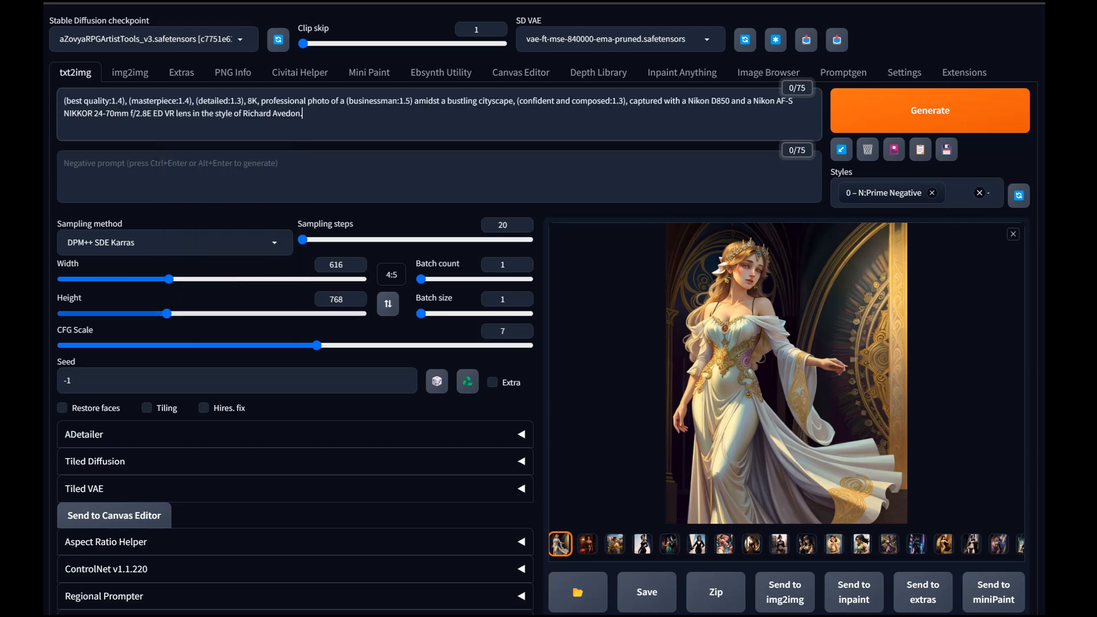
Set the Stable Diffusion checkpoint to dreamlike-photoreal-2.0.safetensors.
scroll(220, 213, down, 10)
click(228, 160)
click(171, 180)
scroll(177, 188, up, 5)
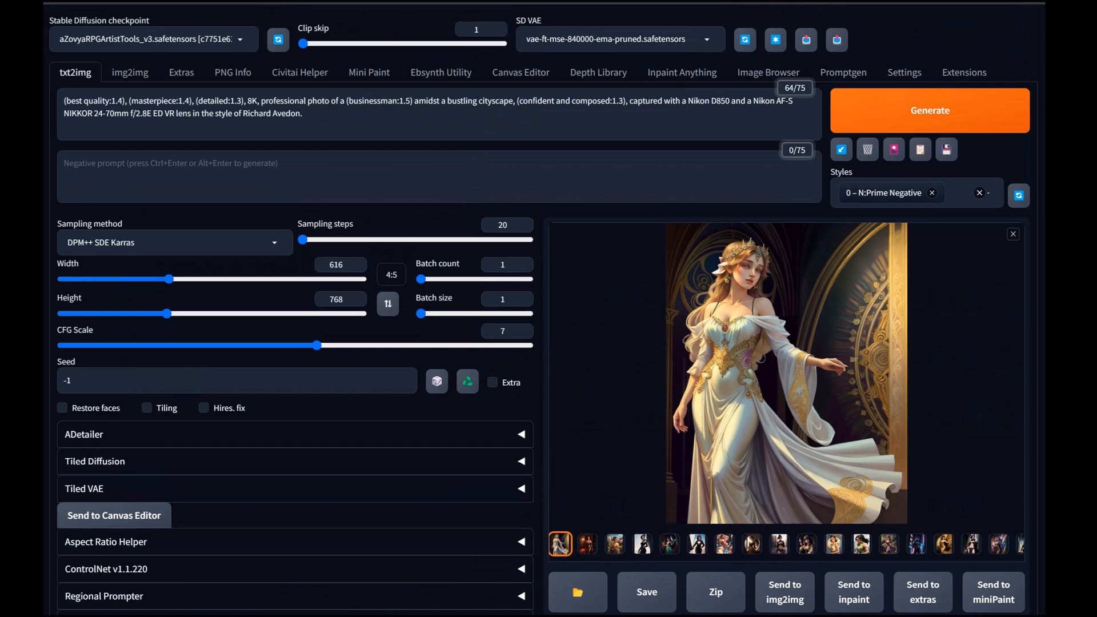
click(175, 40)
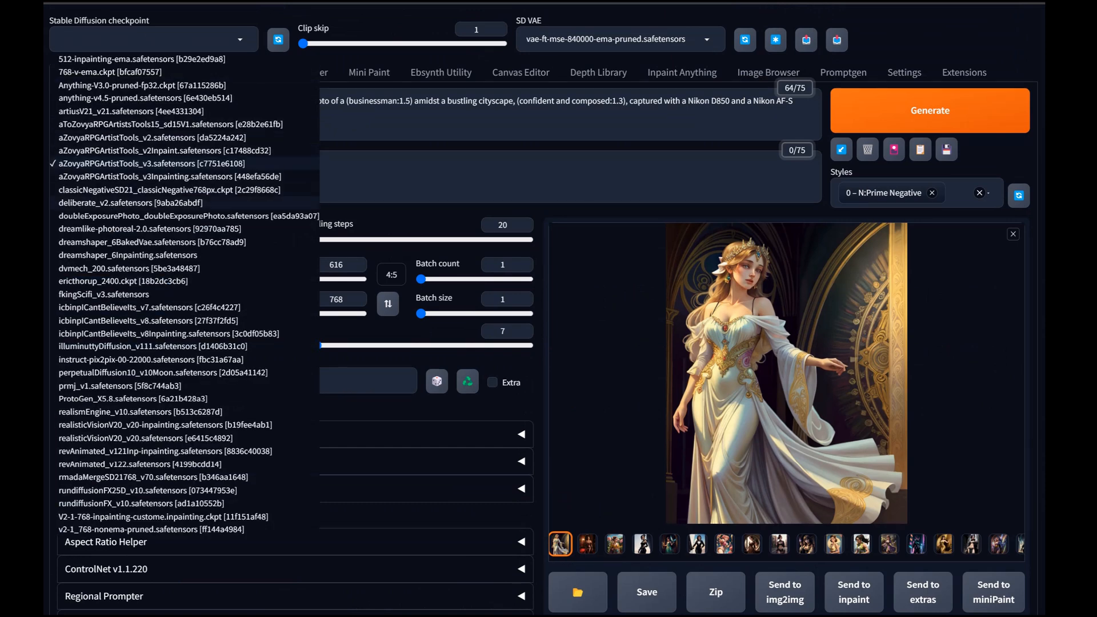
click(150, 228)
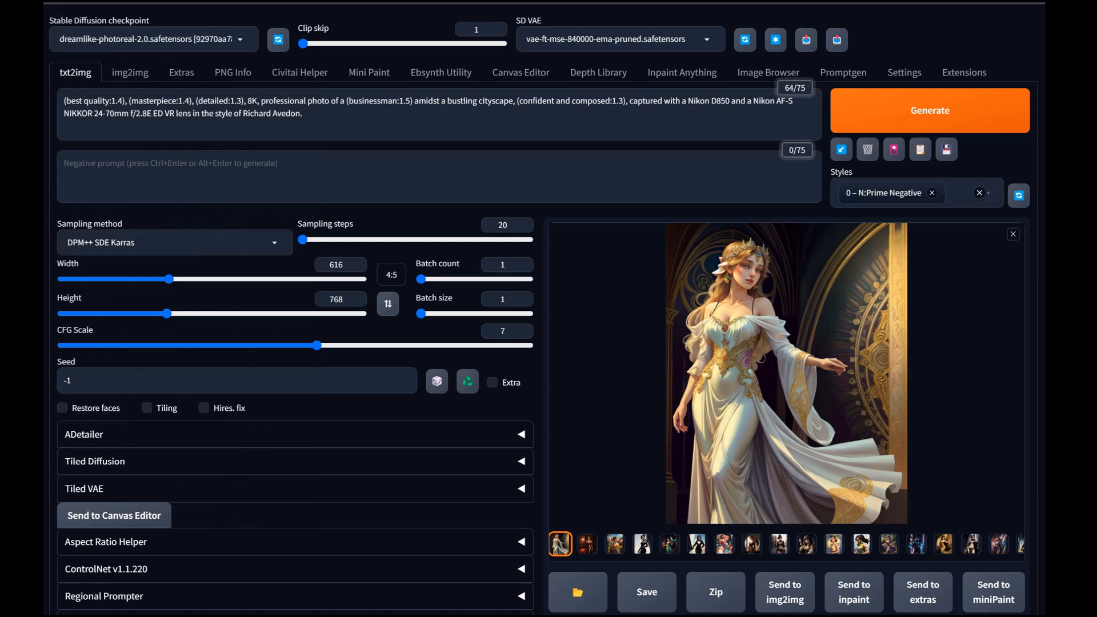
Switch the style to "1 – N: Portraits" and generate a businessman image, checking it full size.
click(903, 191)
click(866, 224)
click(929, 111)
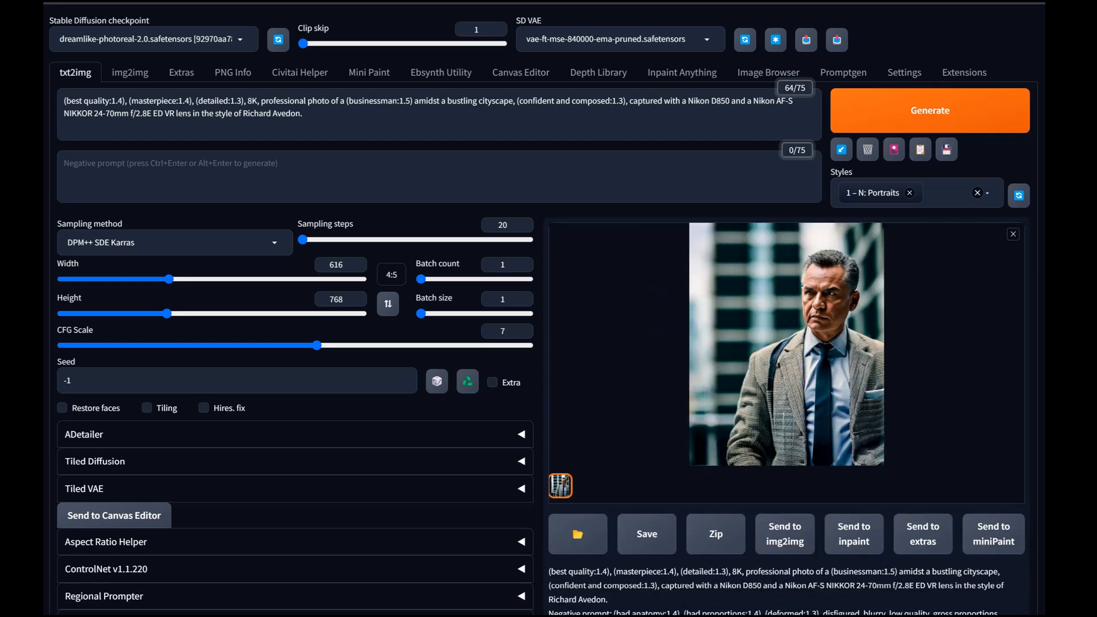
click(786, 344)
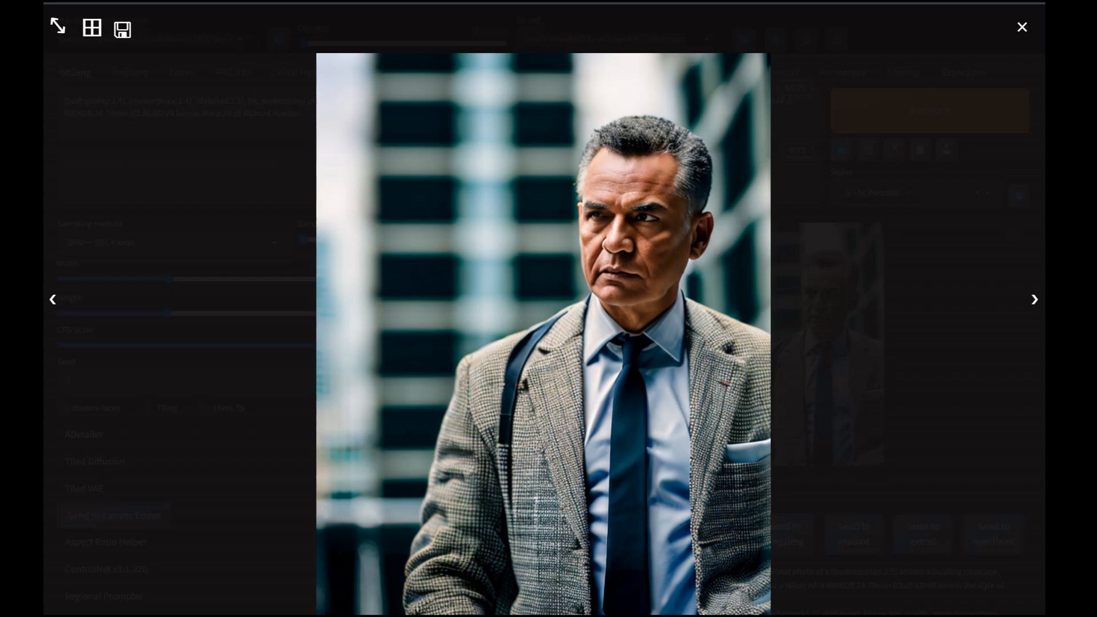
key(Escape)
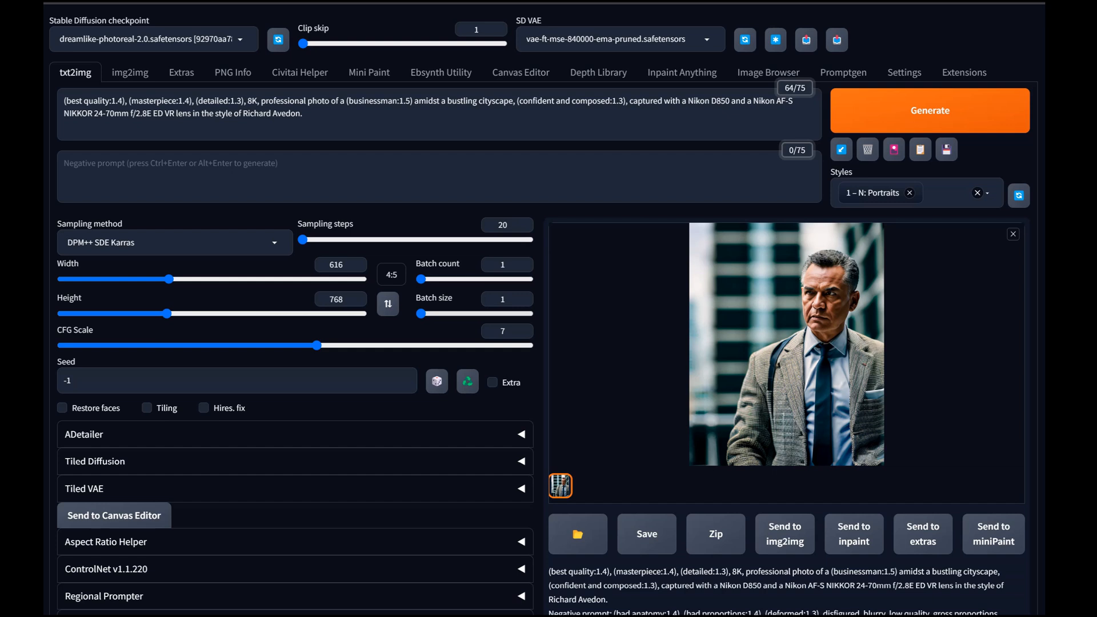
Generate the businessman prompt with a batch size of 4 and browse the resulting images full size.
drag(421, 313, 528, 314)
click(930, 110)
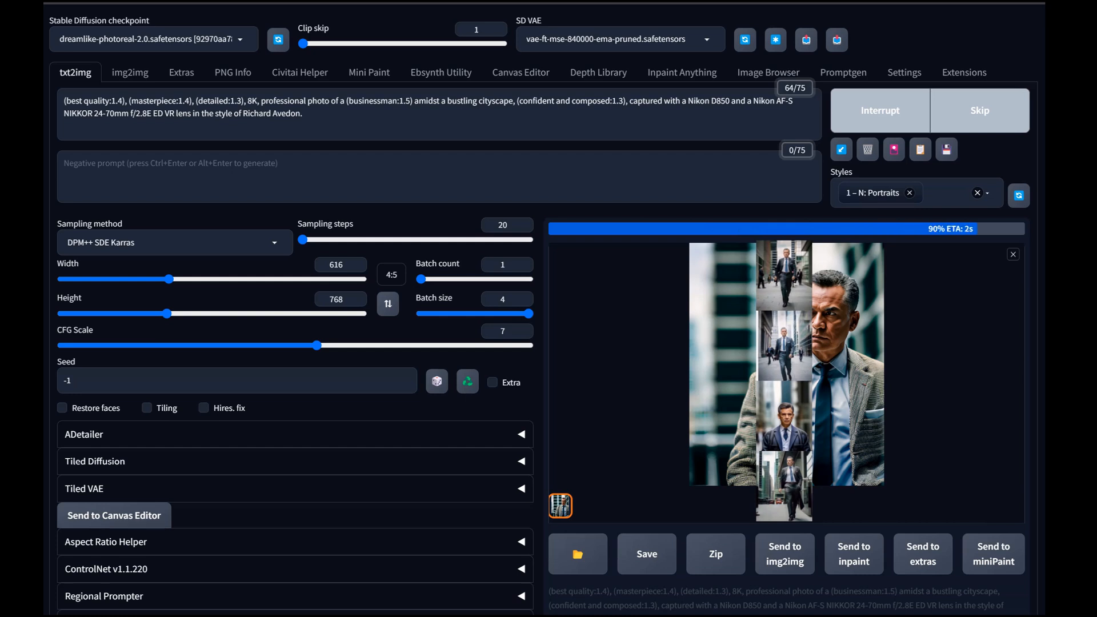
click(786, 343)
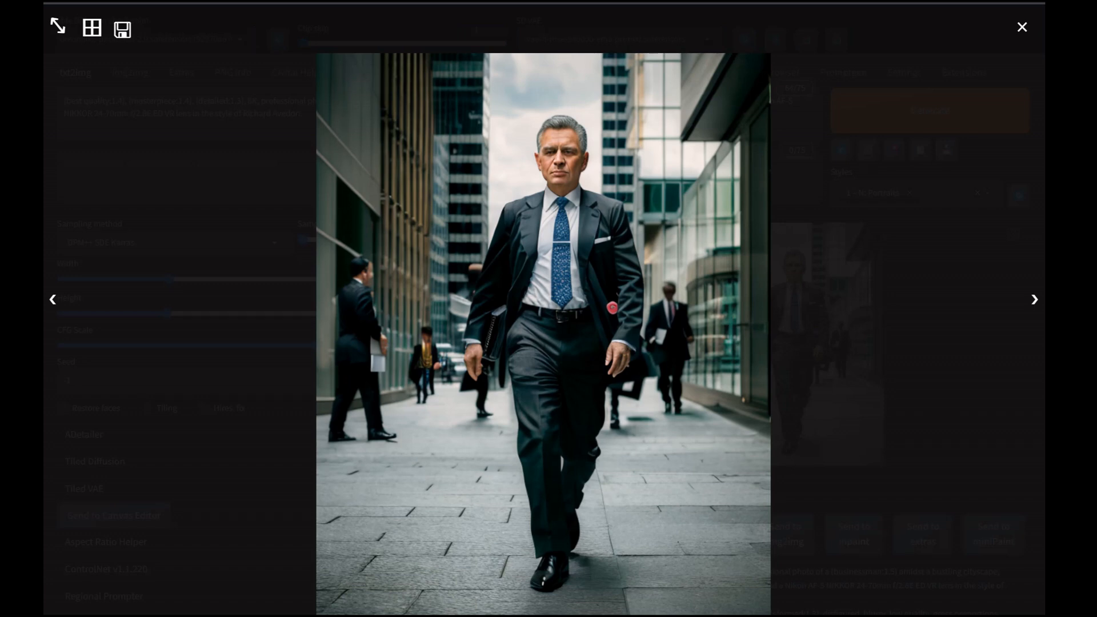
click(1033, 298)
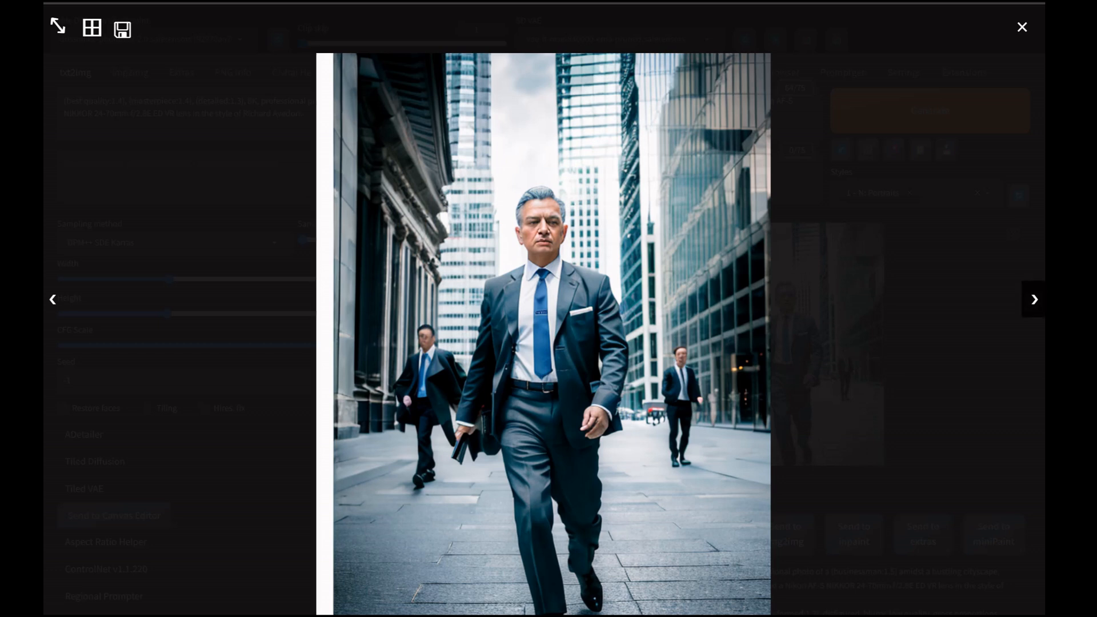
click(1034, 299)
click(1033, 299)
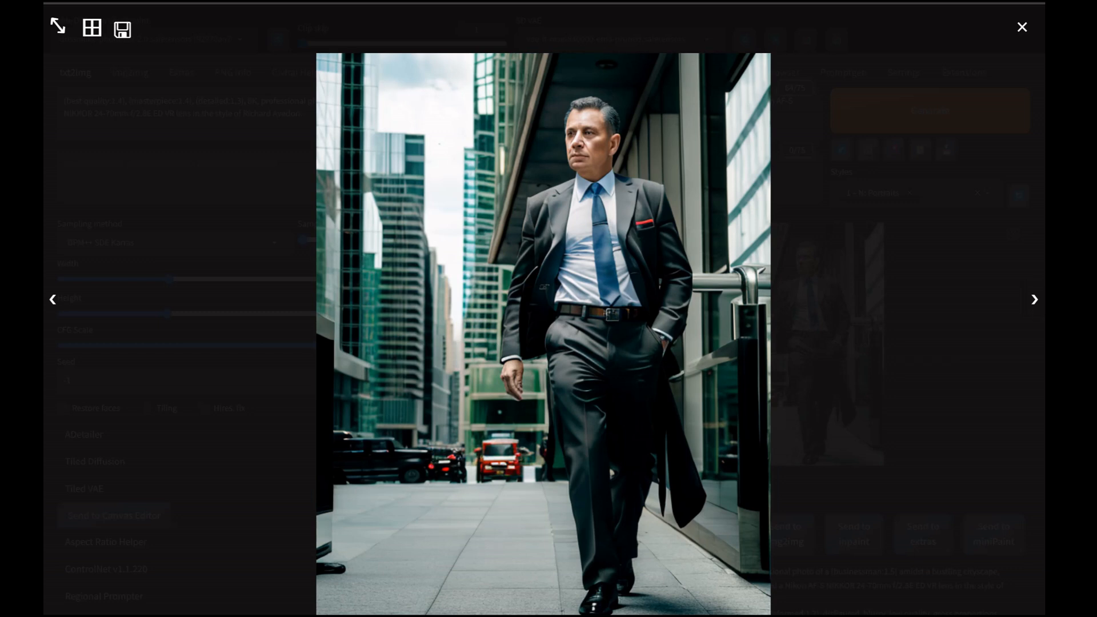
key(Escape)
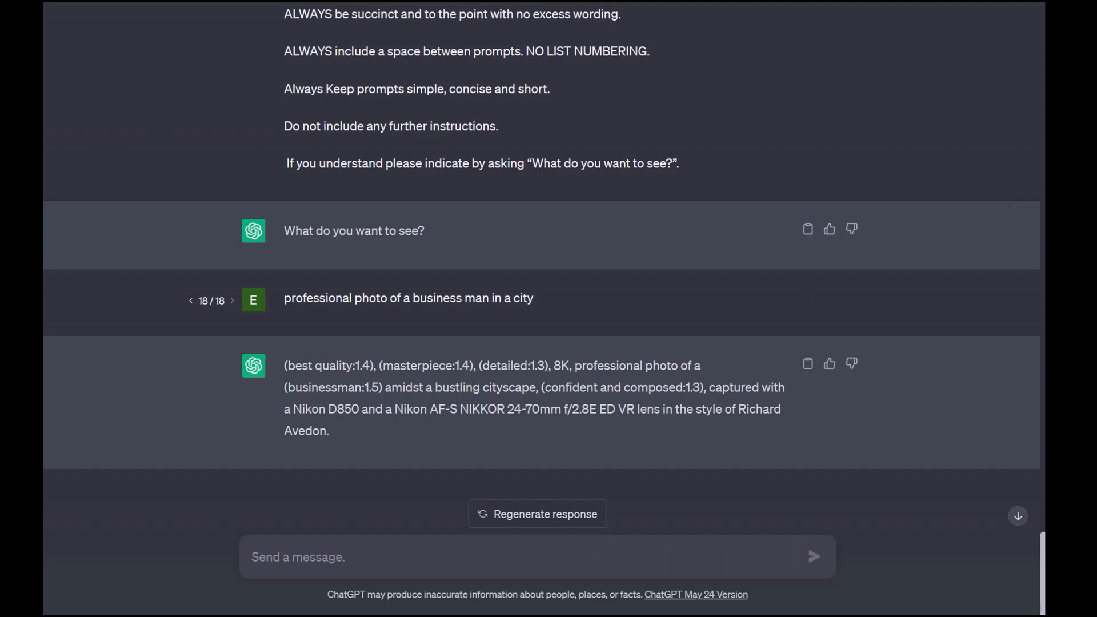
In ChatGPT, change the business man request to "professional photo of a early 1900s coal miner" and resubmit it.
click(807, 297)
key(ctrl+a)
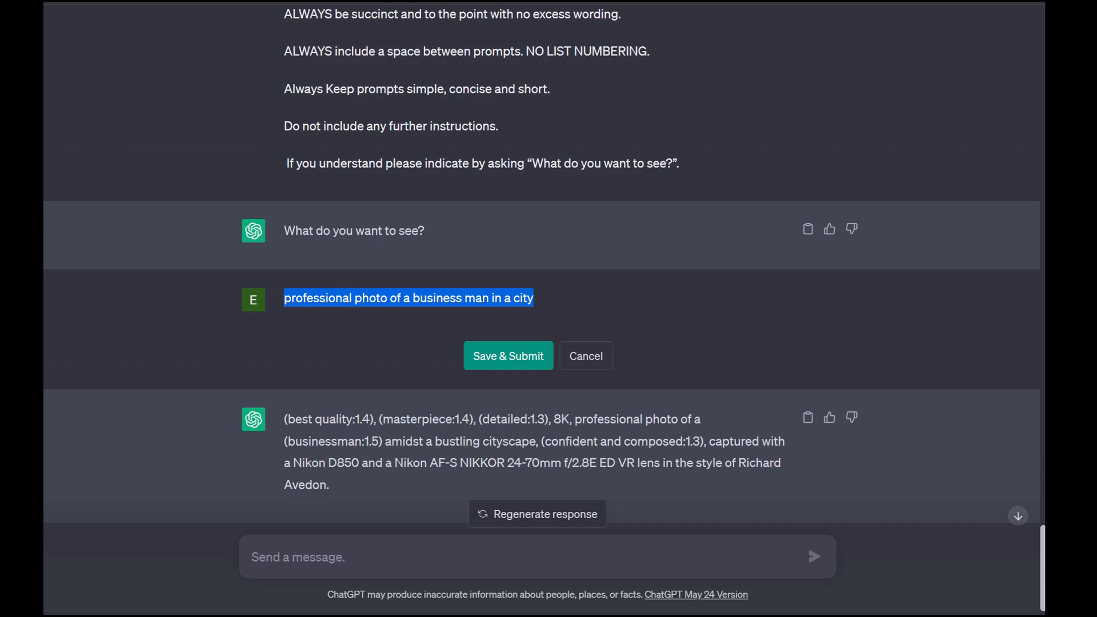
click(443, 298)
drag(420, 298, 534, 298)
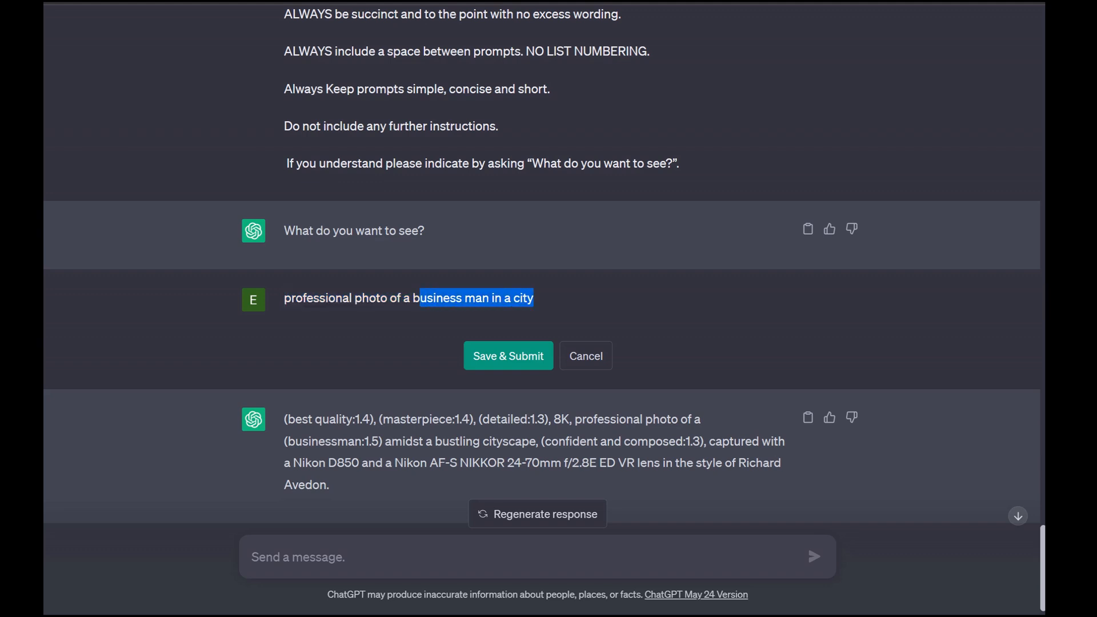
key(BackSpace)
key(BackSpace)
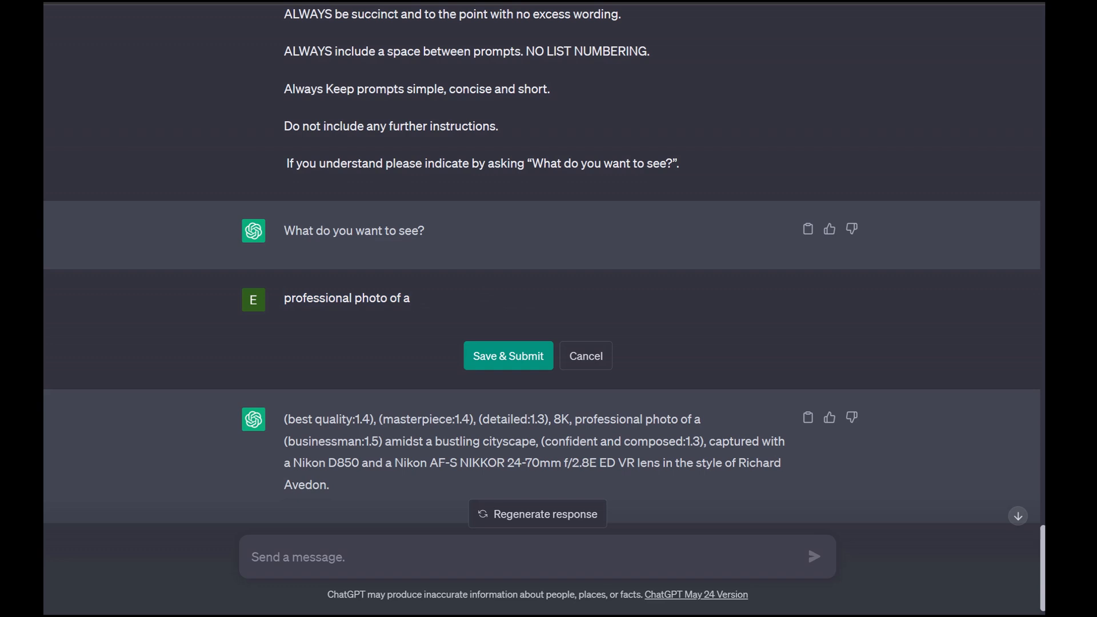
text(early 1900s coal miner)
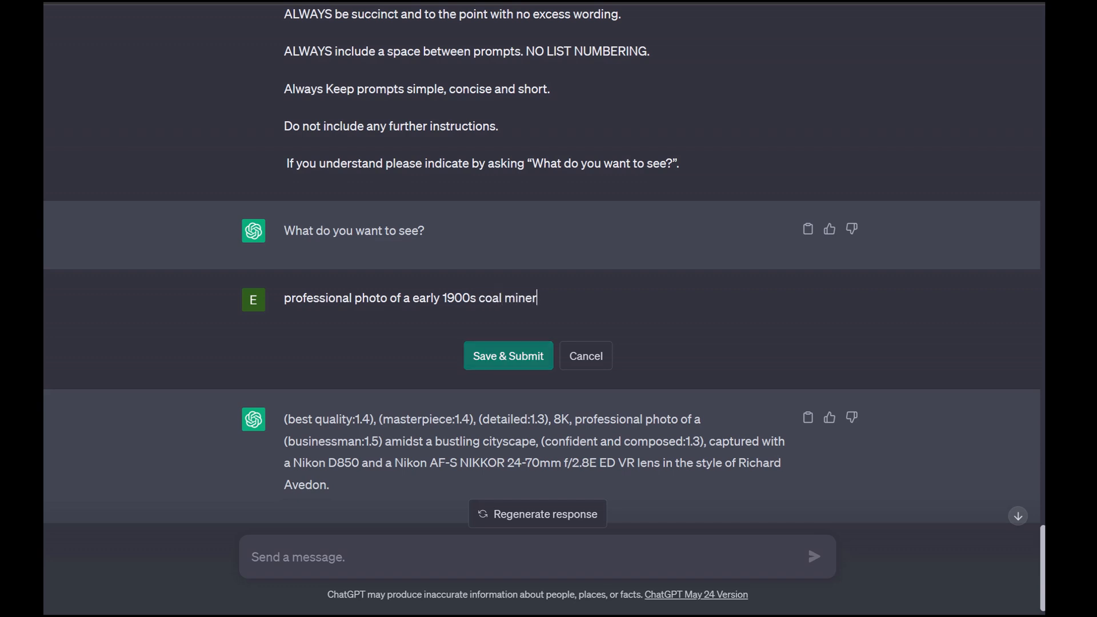
click(509, 355)
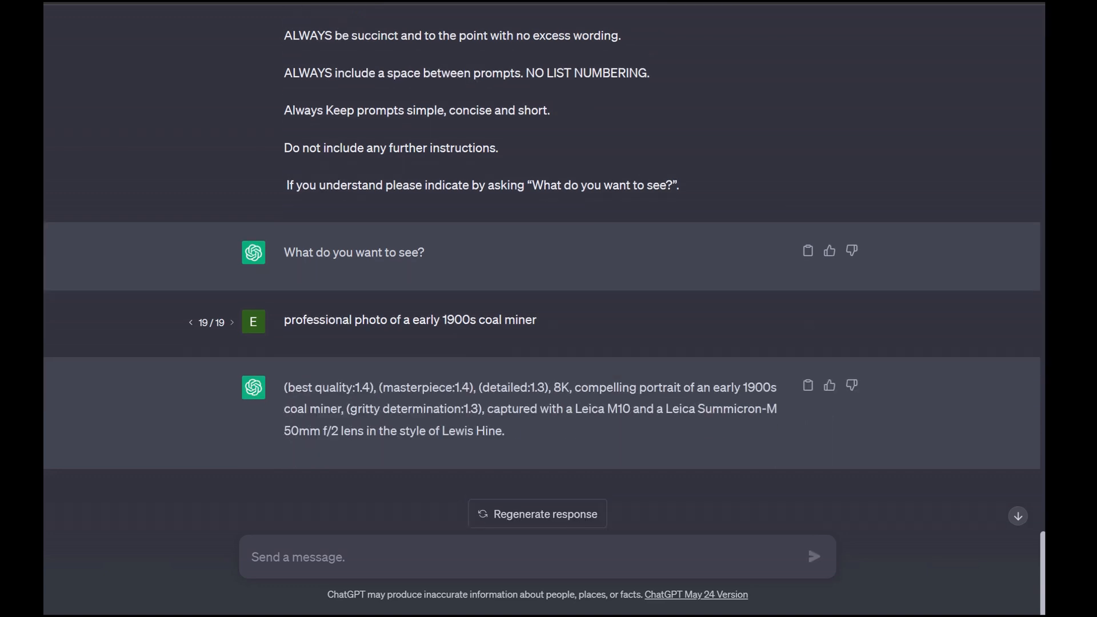
Copy the coal miner prompt from ChatGPT, replace the businessman prompt in the Stable Diffusion web UI with it, and generate the batch.
drag(575, 408, 622, 409)
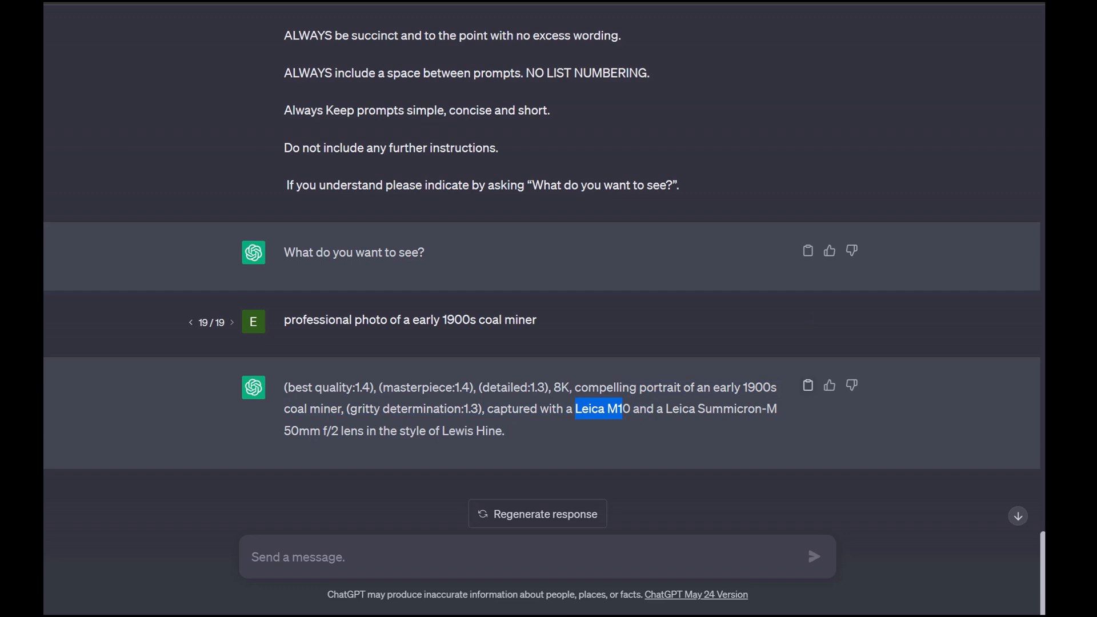
click(808, 385)
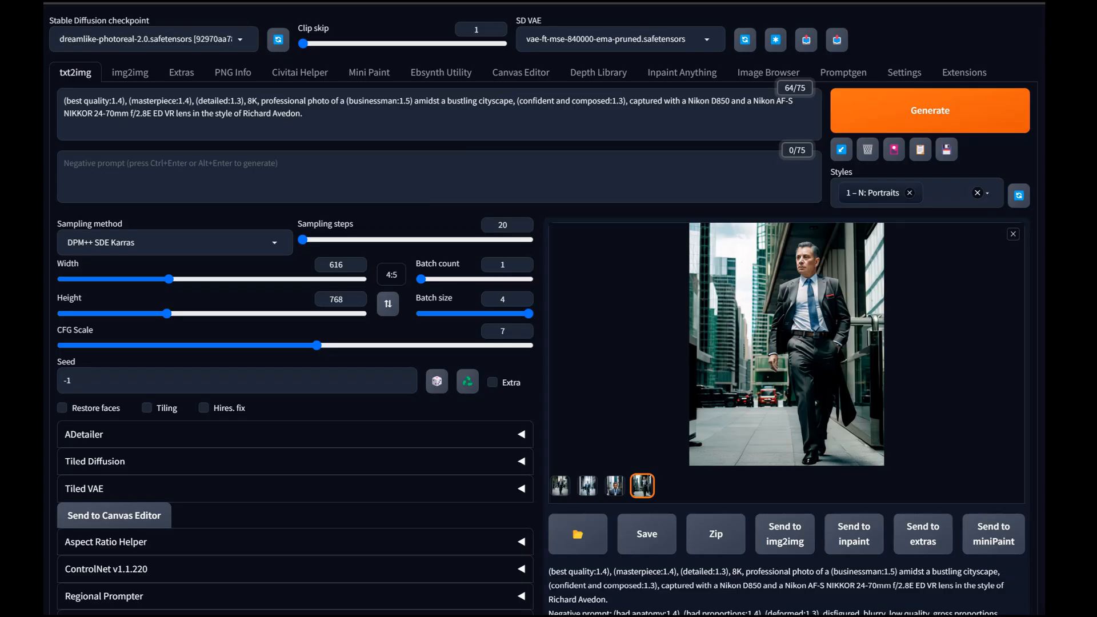
key(ctrl+a)
key(BackSpace)
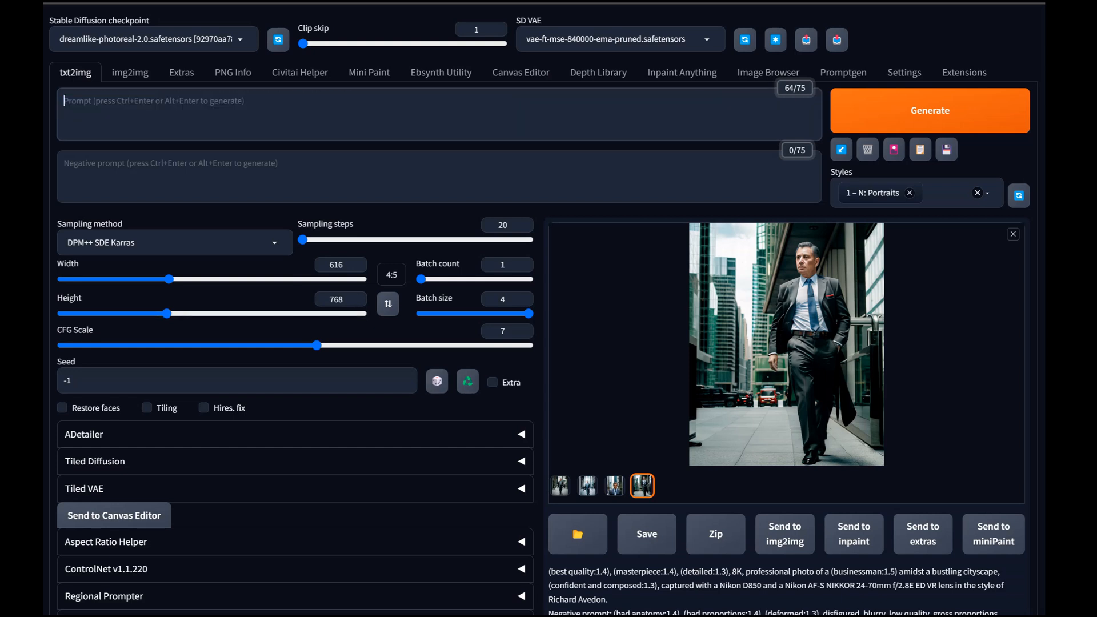
key(ctrl+v)
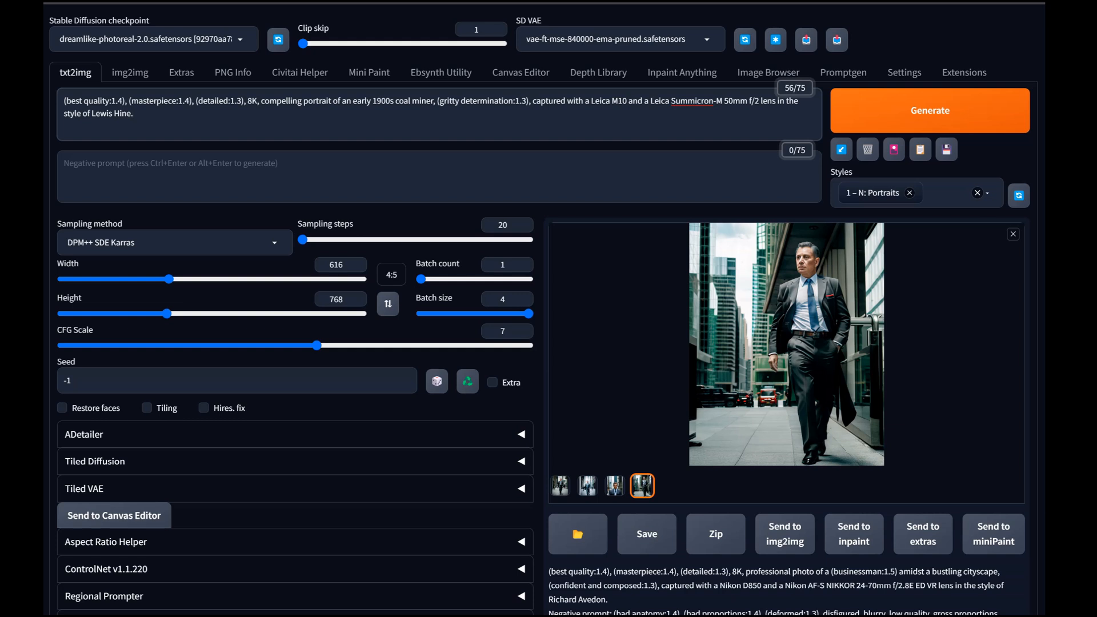
key(ctrl+Return)
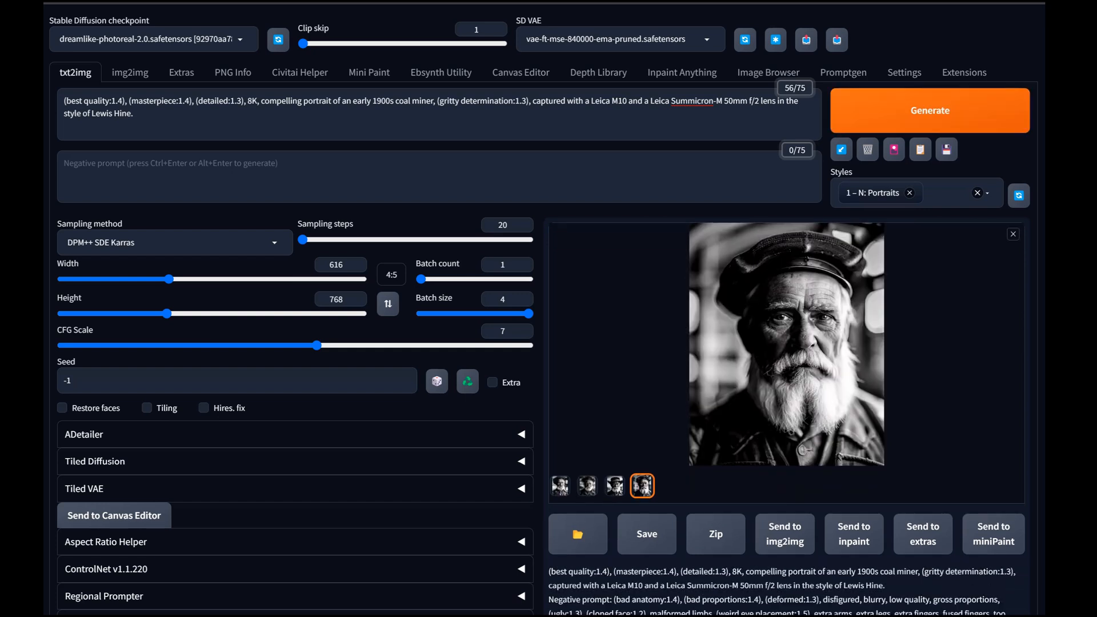
Browse the four generated coal miner portraits at full size and close the viewer.
click(786, 344)
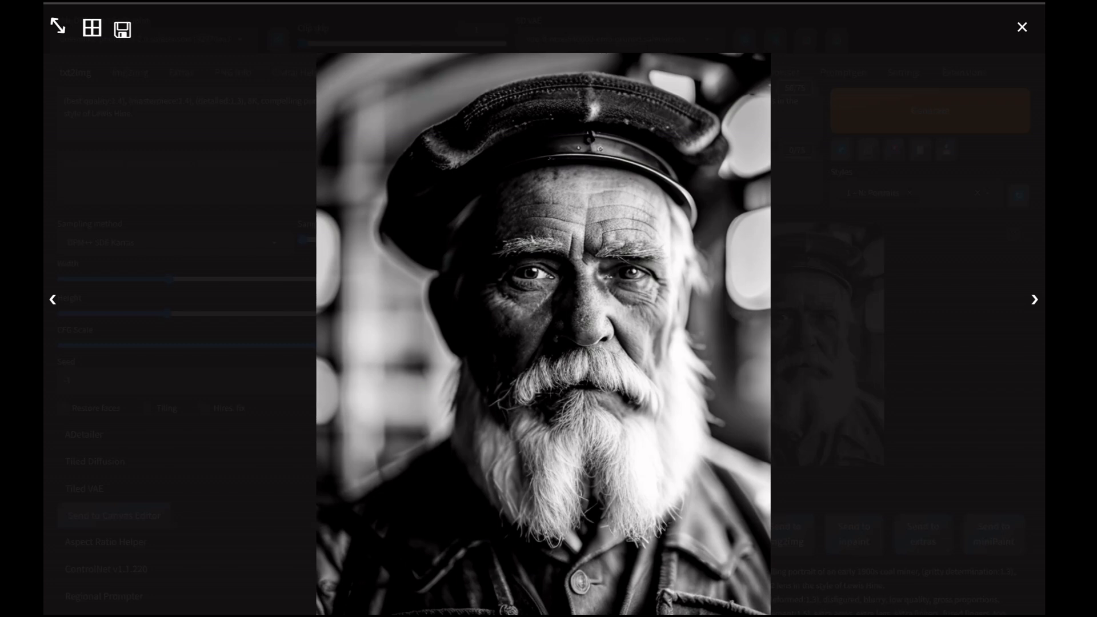
click(1034, 298)
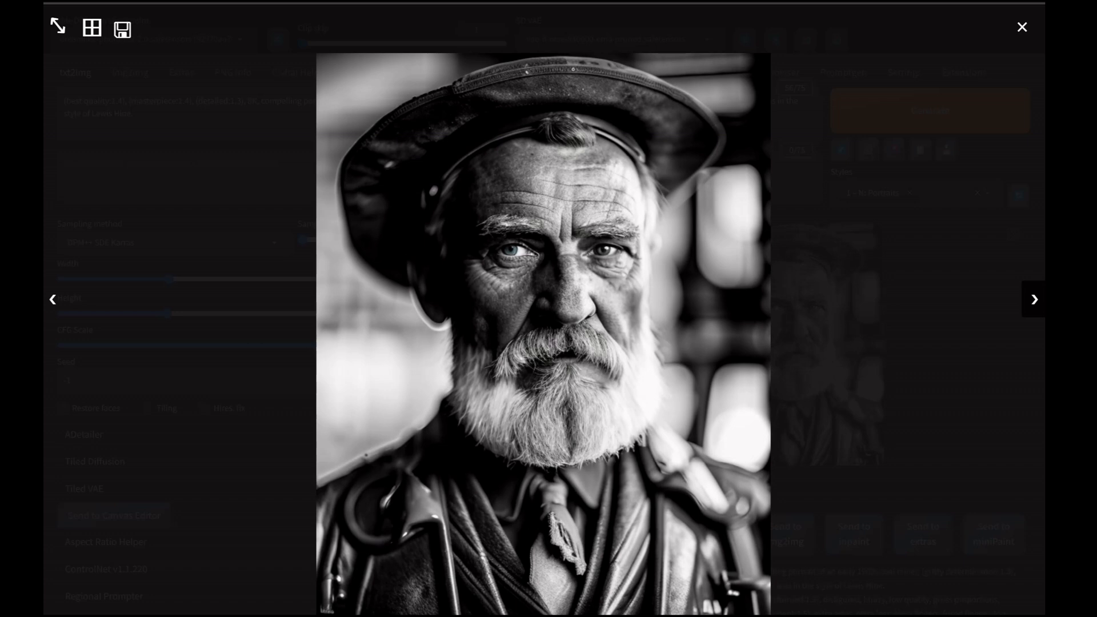
key(Right)
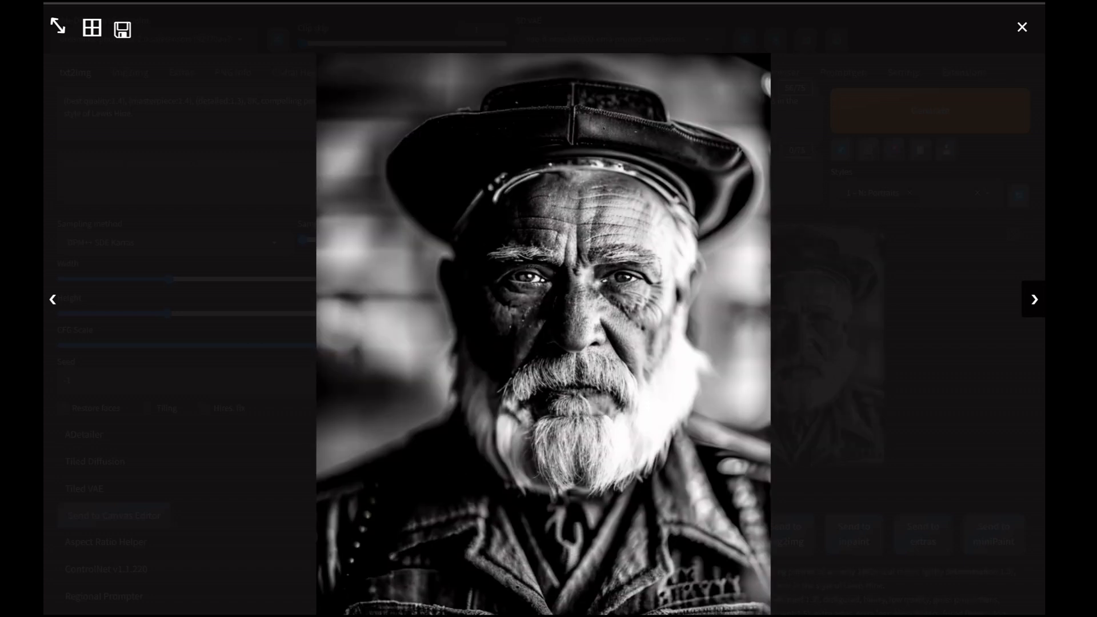
key(Right)
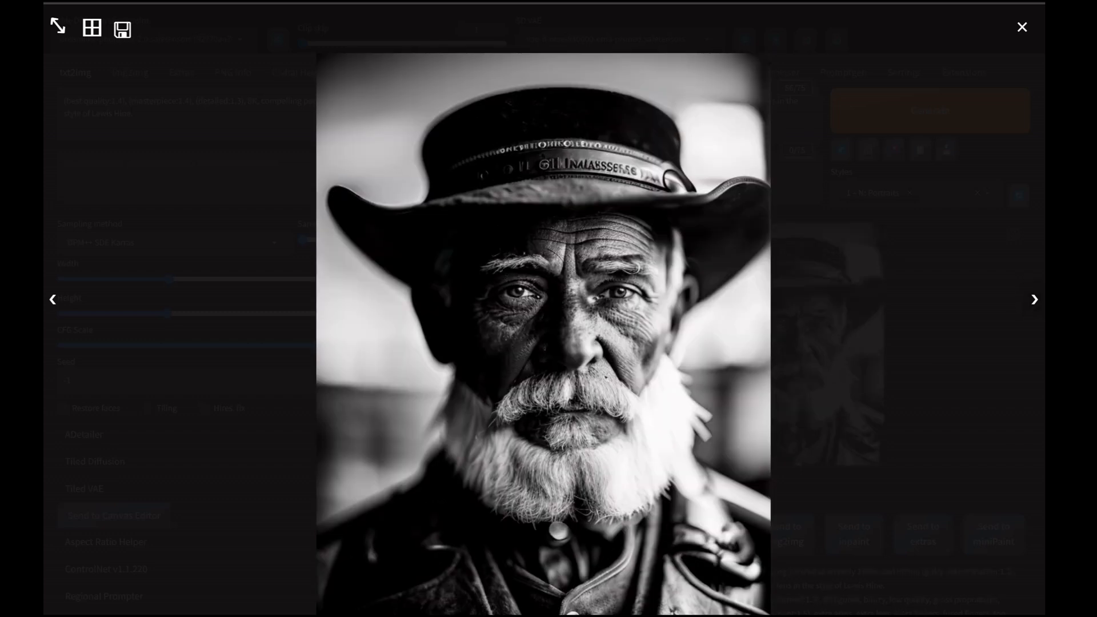
key(Escape)
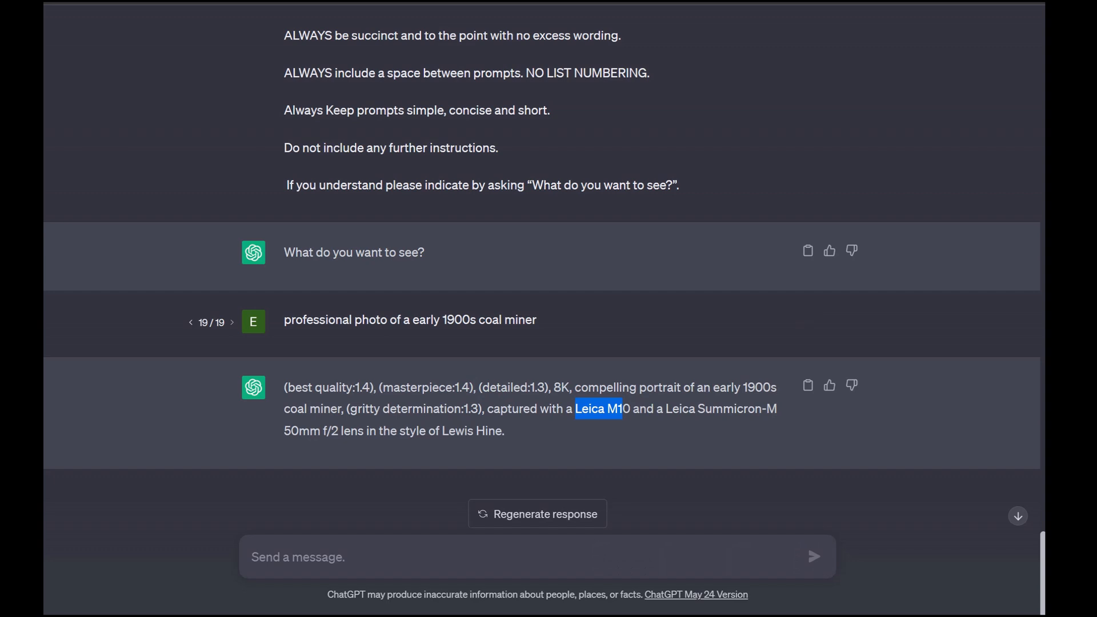
In ChatGPT, append ", no camera info" to the early 1900s coal miner request and resubmit it.
click(807, 320)
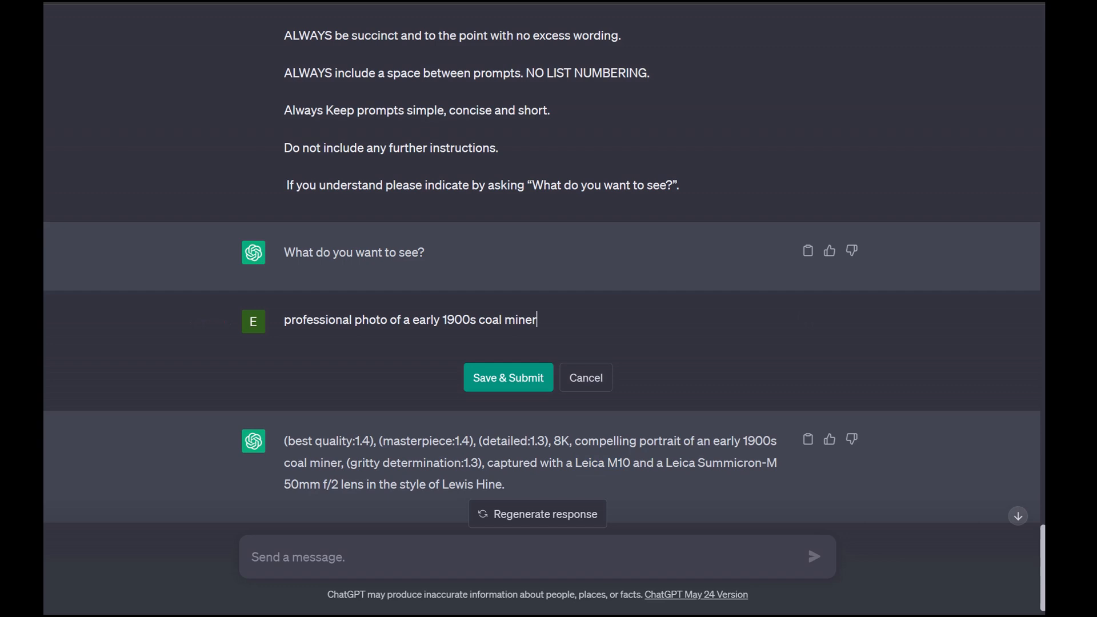
text(, no camera info)
click(507, 377)
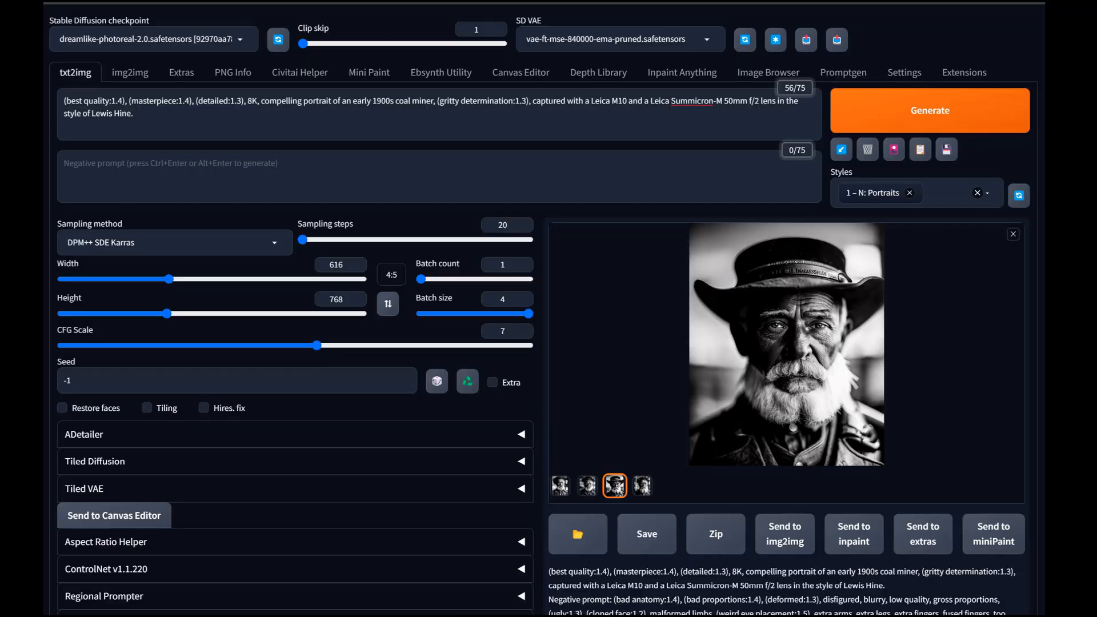
In the Stable Diffusion web UI, examine the generation details of the selected coal miner image.
scroll(542, 309, down, 3)
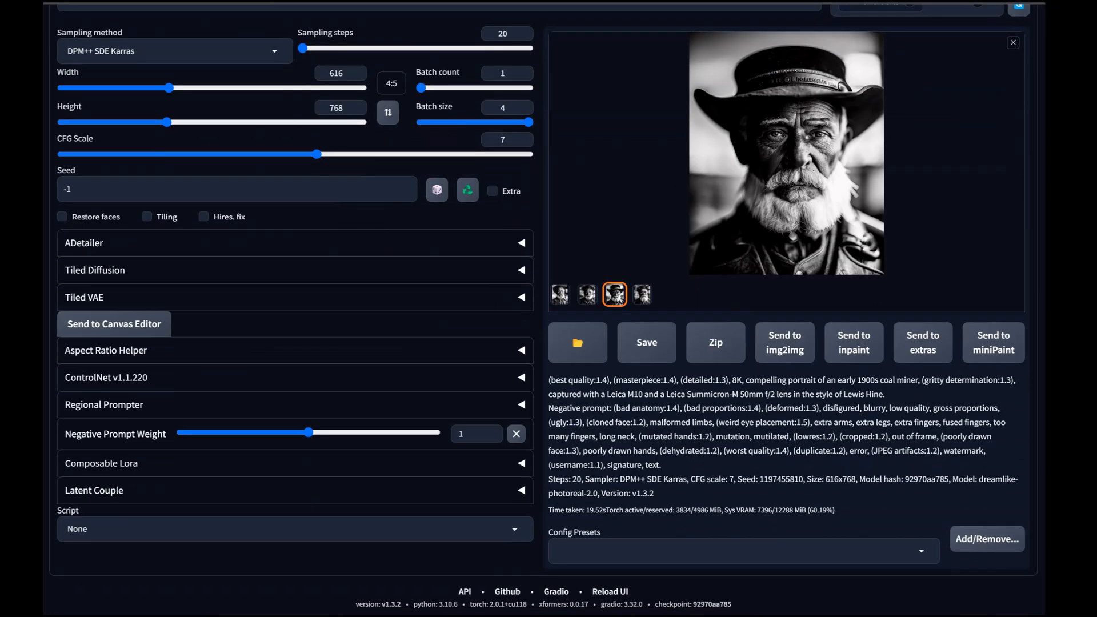